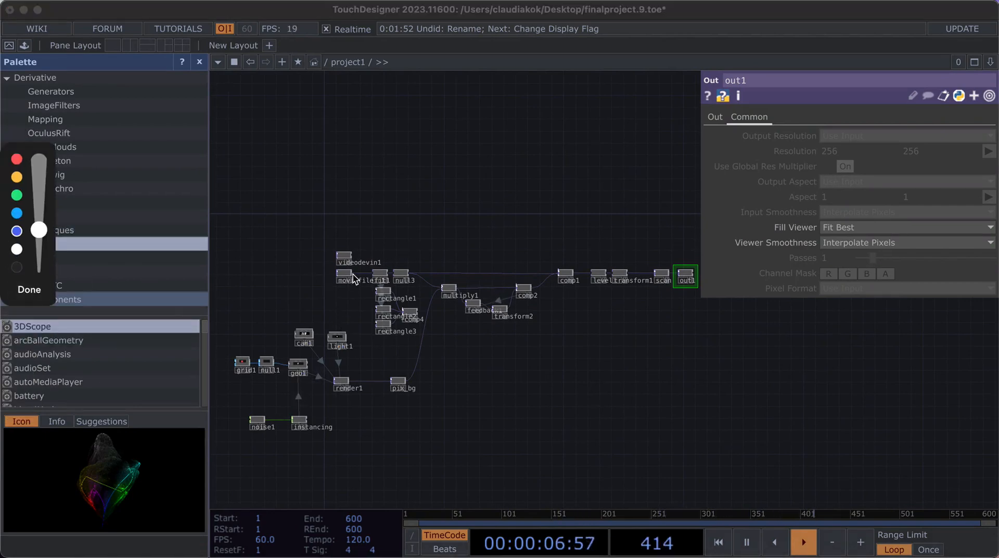
mouse_move(353, 239)
mouse_down()
mouse_move(323, 240)
mouse_move(333, 297)
mouse_move(349, 301)
mouse_up()
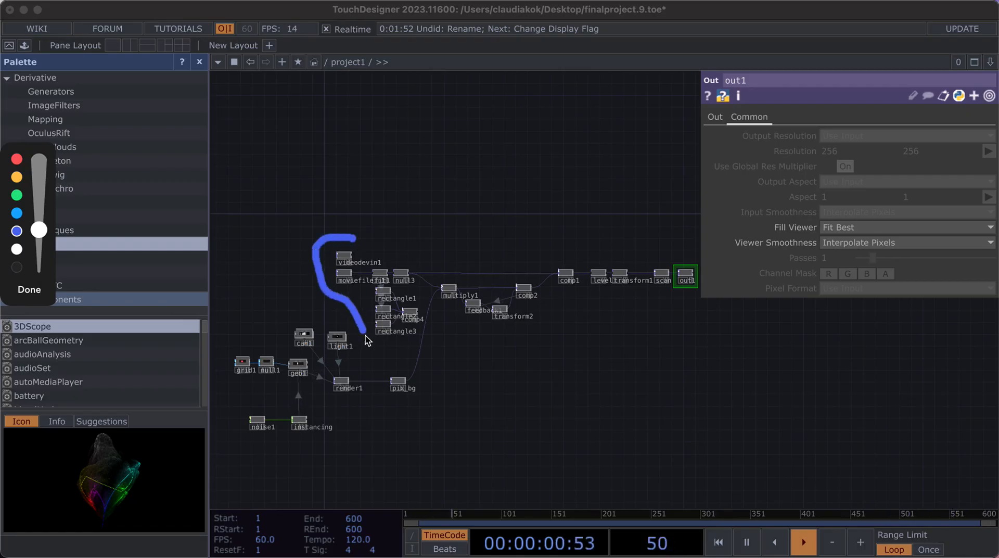
mouse_move(365, 338)
mouse_down()
mouse_move(386, 358)
mouse_move(429, 344)
mouse_move(432, 304)
mouse_move(421, 247)
mouse_move(358, 239)
mouse_up()
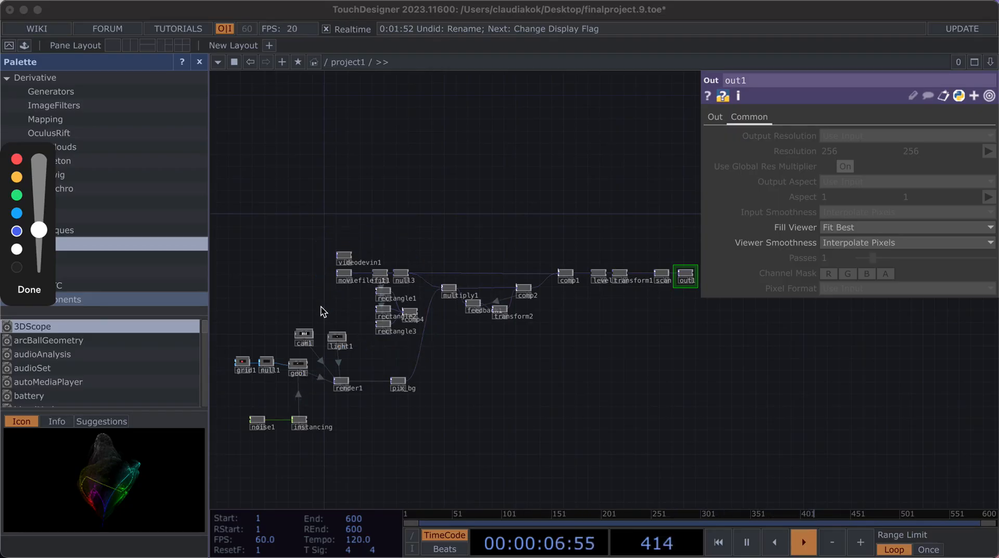
mouse_move(309, 313)
mouse_down()
mouse_move(253, 318)
mouse_move(226, 349)
mouse_move(224, 385)
mouse_move(244, 457)
mouse_move(333, 478)
mouse_move(413, 442)
mouse_move(454, 381)
mouse_move(395, 349)
mouse_move(354, 347)
mouse_move(315, 311)
mouse_move(304, 313)
mouse_up()
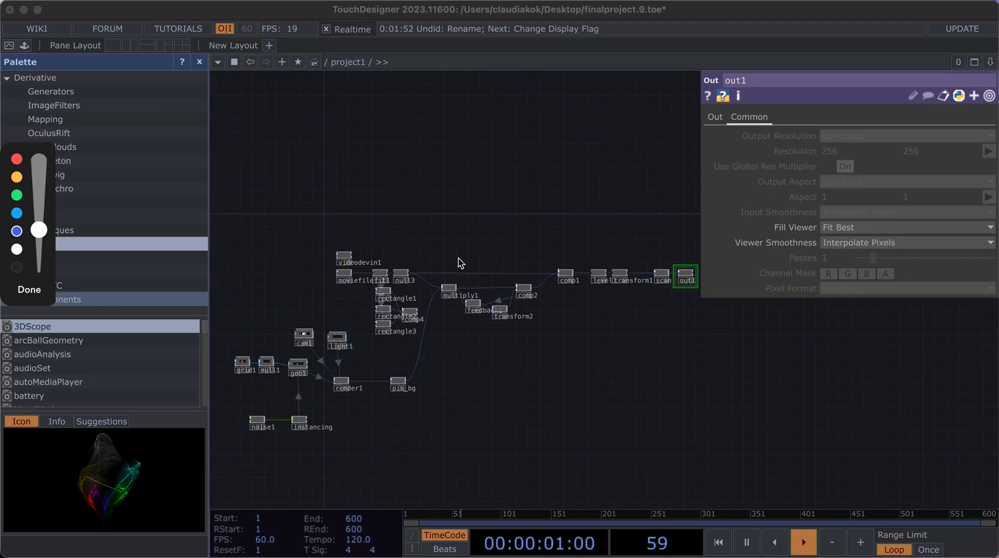
mouse_move(460, 257)
mouse_down()
mouse_move(428, 283)
mouse_move(476, 341)
mouse_move(523, 346)
mouse_move(546, 333)
mouse_move(555, 296)
mouse_move(537, 265)
mouse_move(461, 260)
mouse_up()
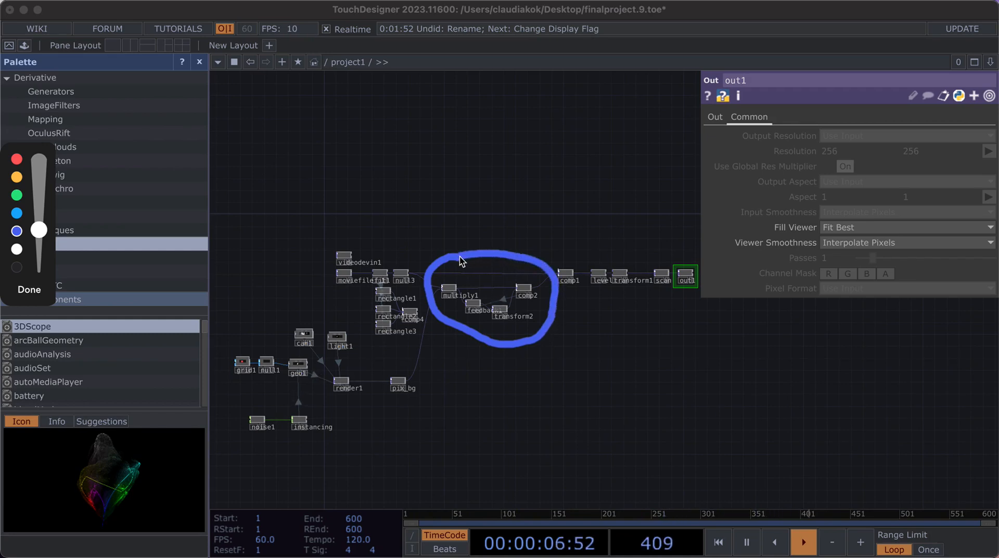
mouse_move(626, 252)
mouse_down()
mouse_move(593, 254)
mouse_move(608, 303)
mouse_move(638, 301)
mouse_move(648, 272)
mouse_move(637, 248)
mouse_up()
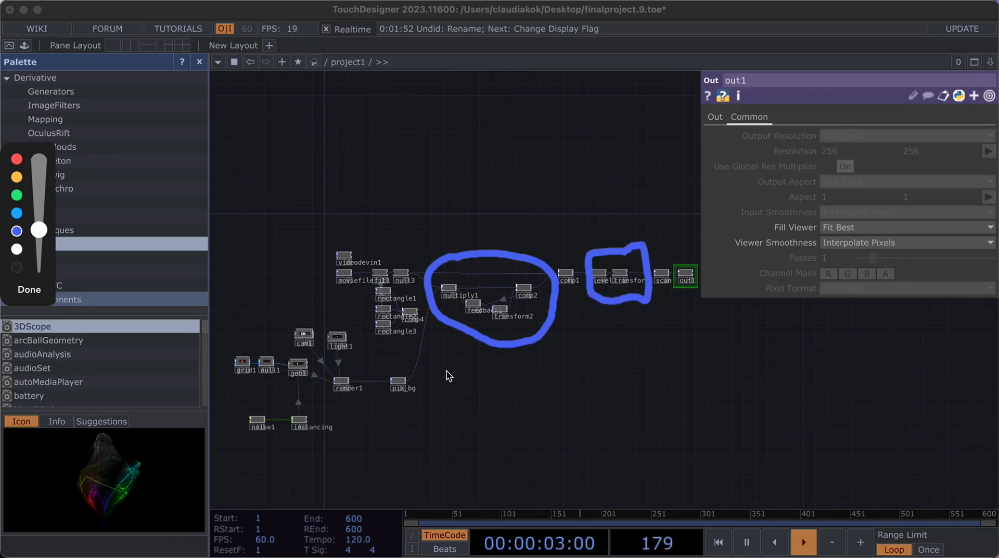
click(29, 289)
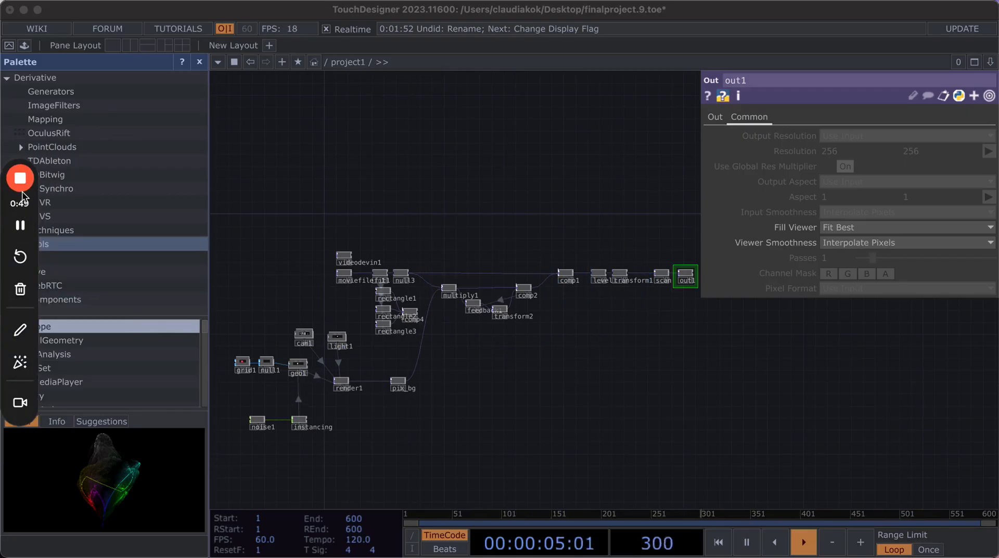
click(20, 225)
click(19, 225)
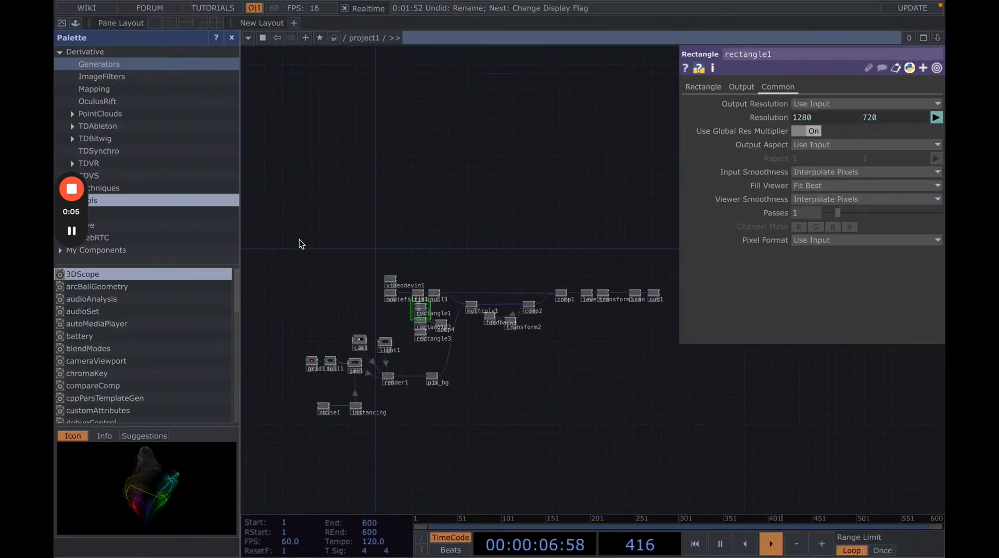
Delete all the existing operators from the project1 network
drag(298, 240, 659, 442)
key(Delete)
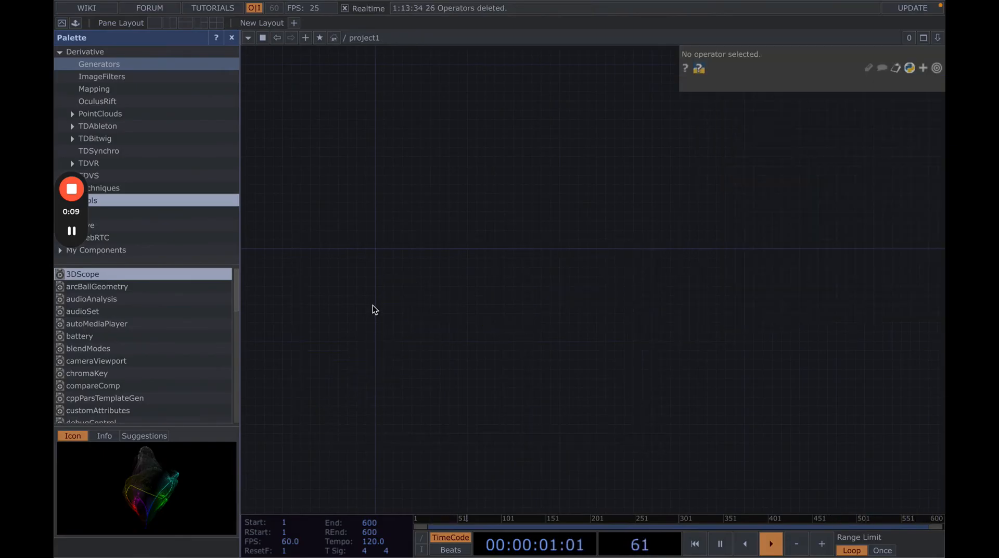
scroll(372, 305, up, 2)
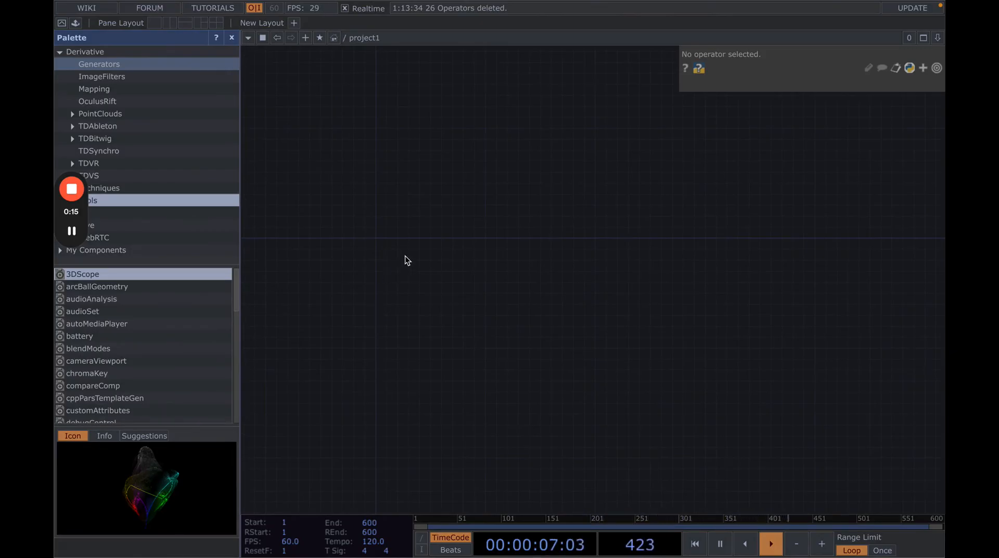
Add a Video Device In TOP to the empty network
key(Tab)
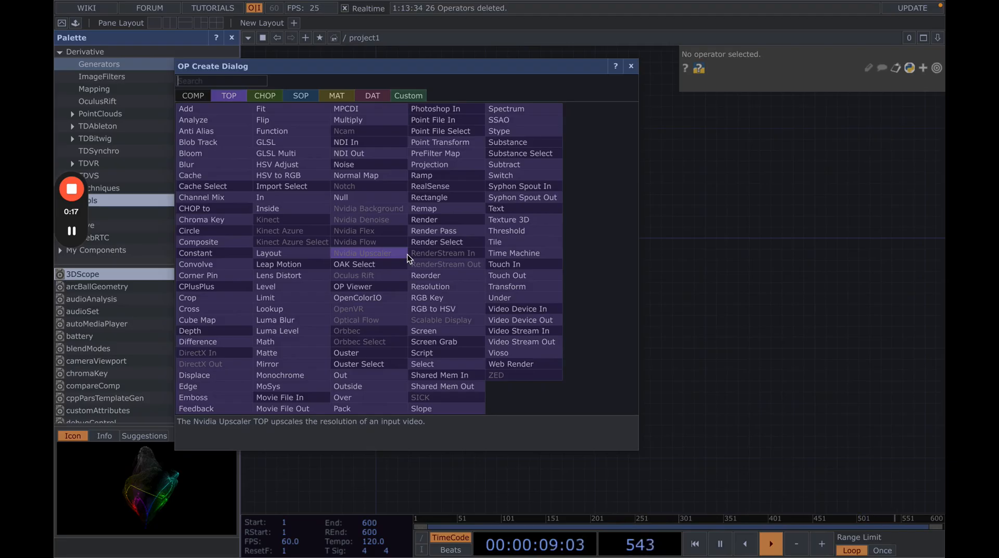
text(video devic)
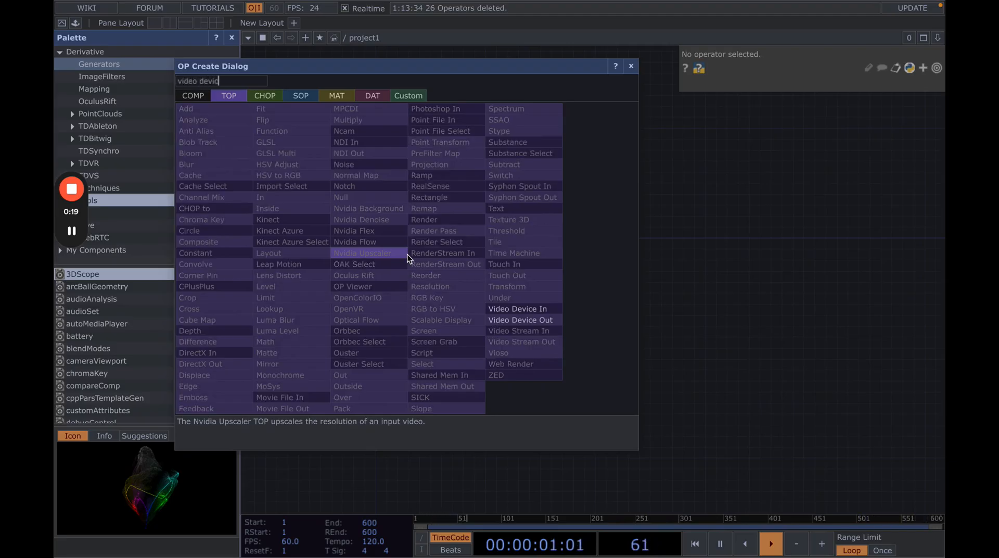
text(e in)
key(Return)
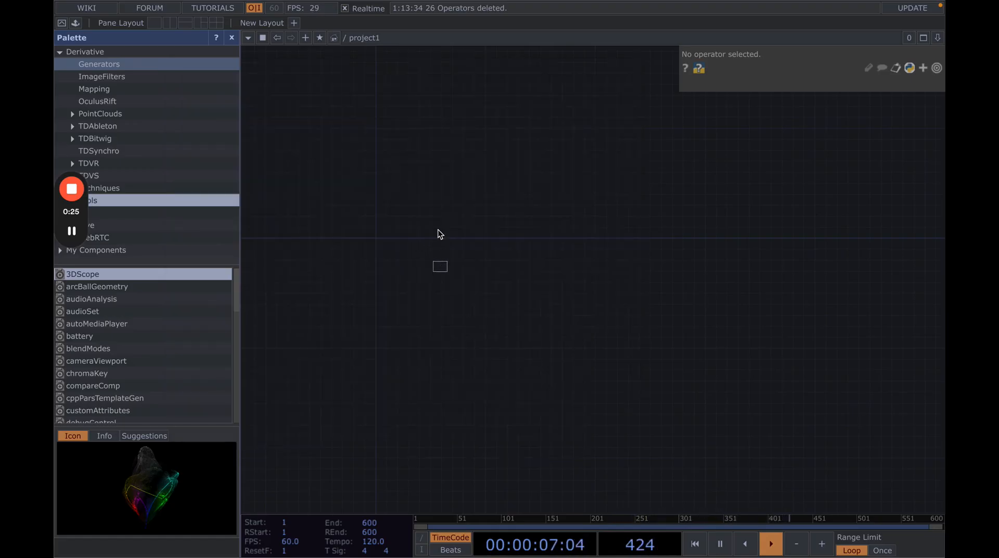
click(437, 234)
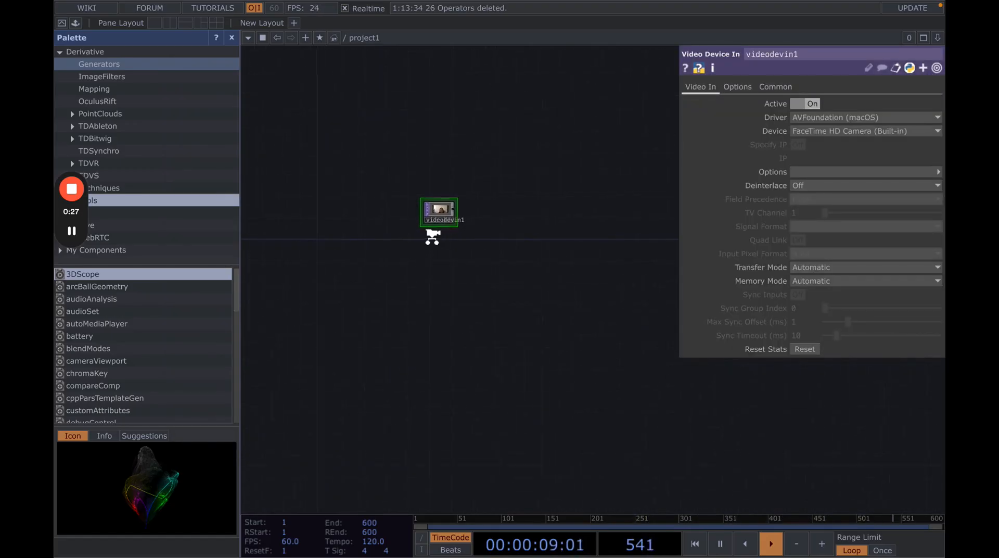
Add a Movie File In TOP directly below the Video Device In operator
scroll(431, 238, up, 3)
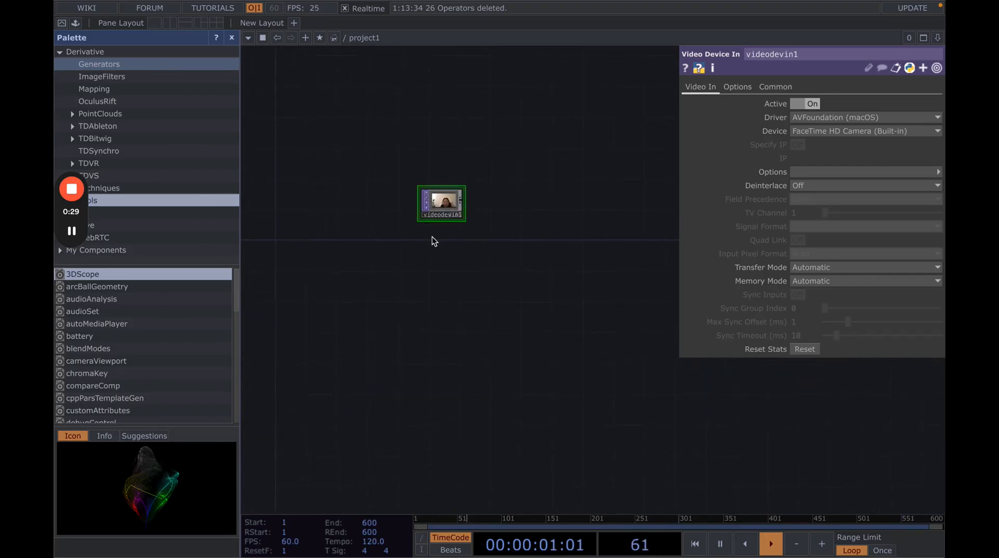
scroll(432, 238, up, 1)
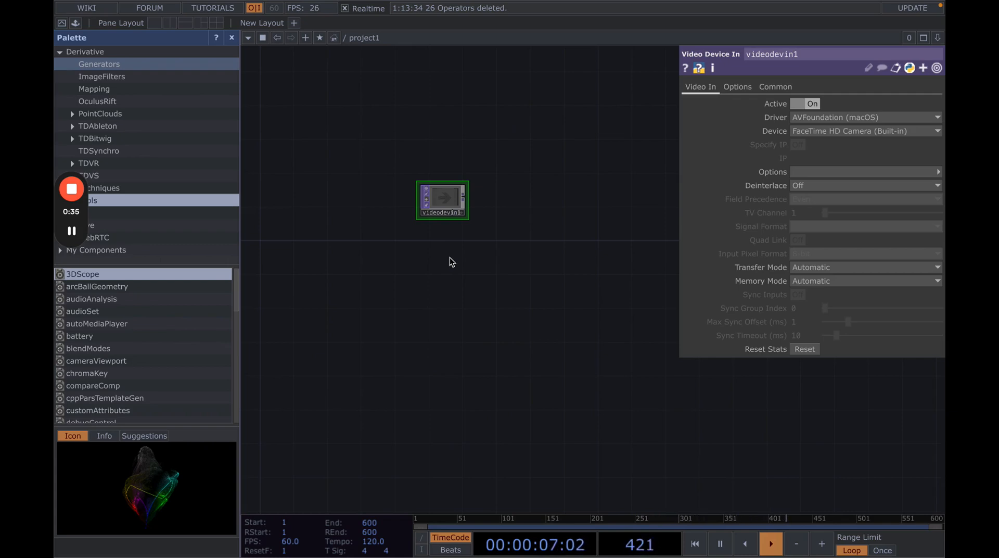
key(Tab)
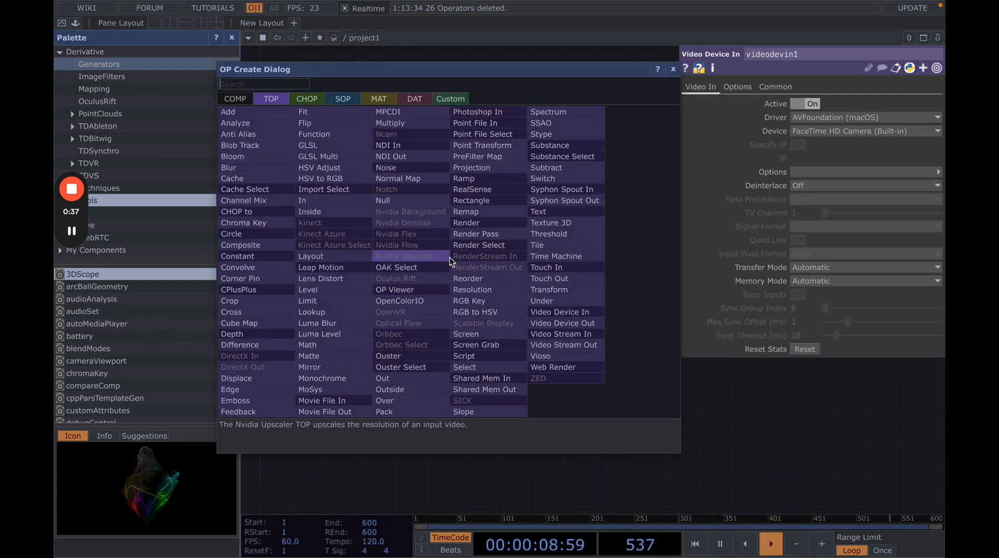
text(movie)
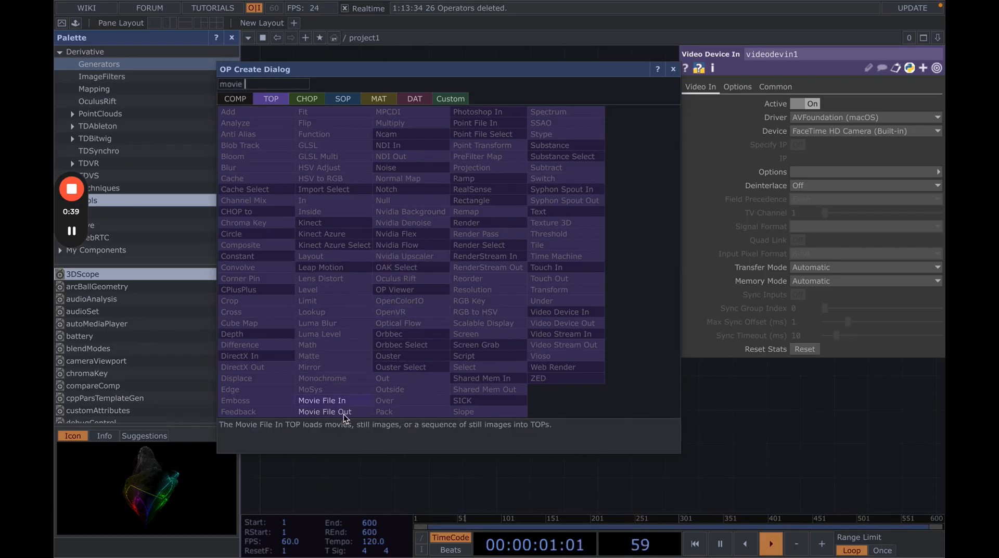
click(341, 400)
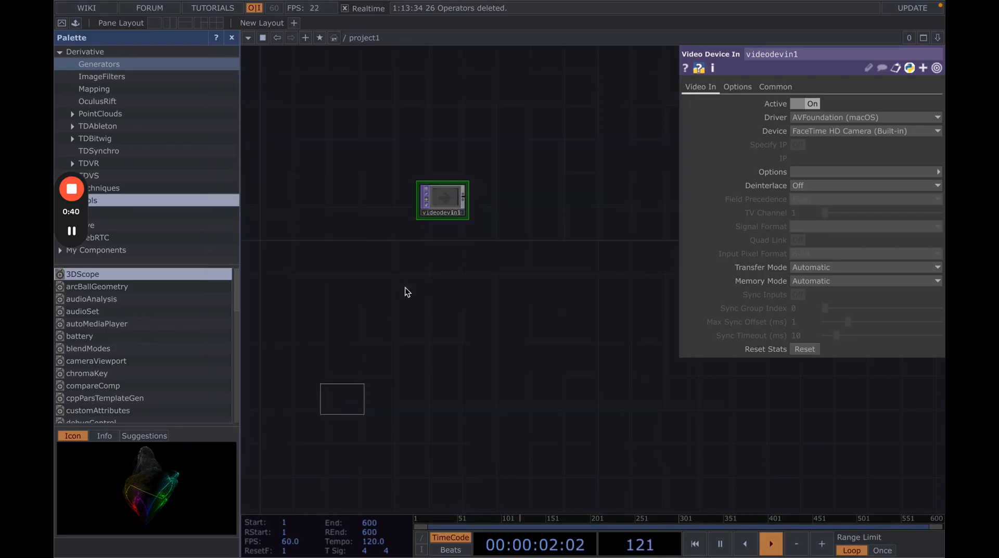
click(442, 251)
Load the Scaniverse GIF from the Desktop folder into the Movie File In operator
scroll(443, 252, up, 5)
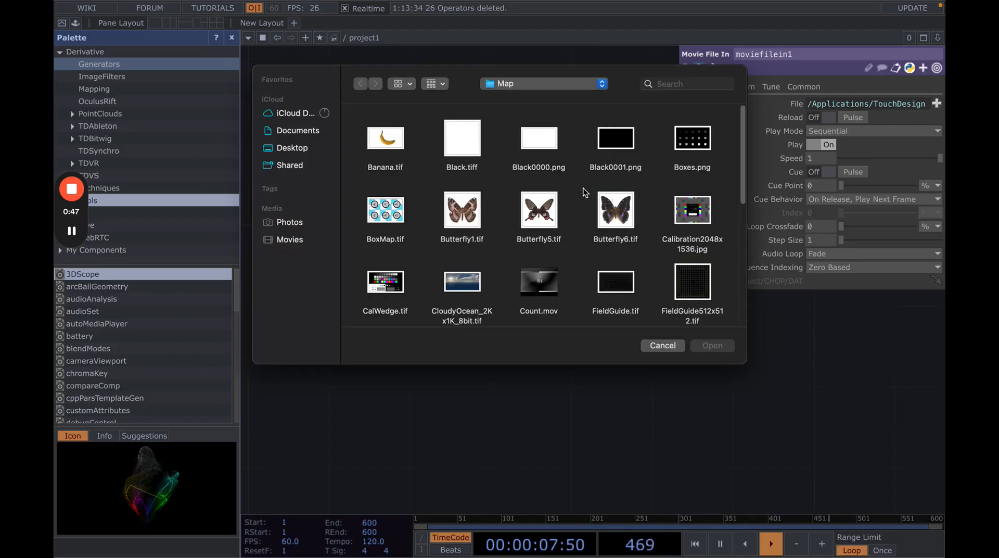
click(292, 148)
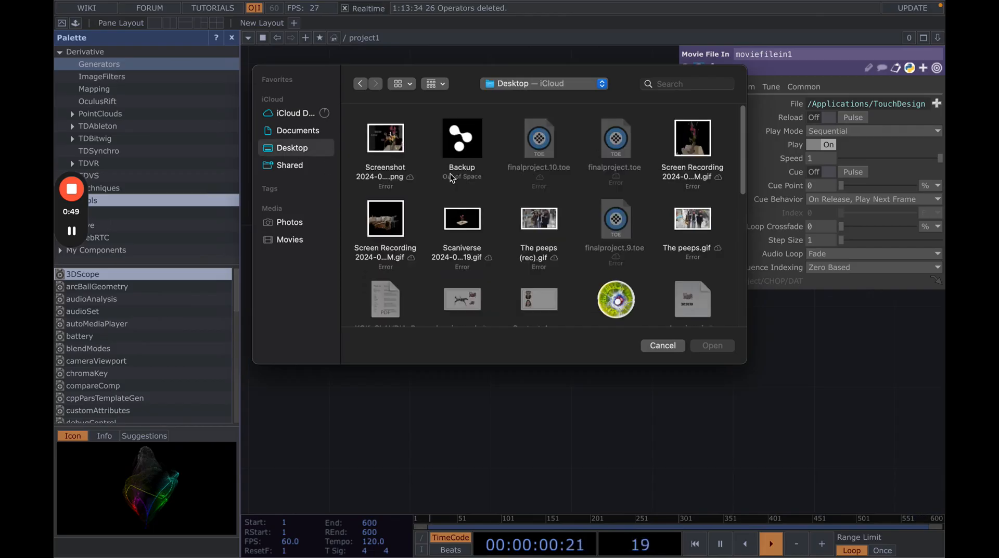
click(470, 223)
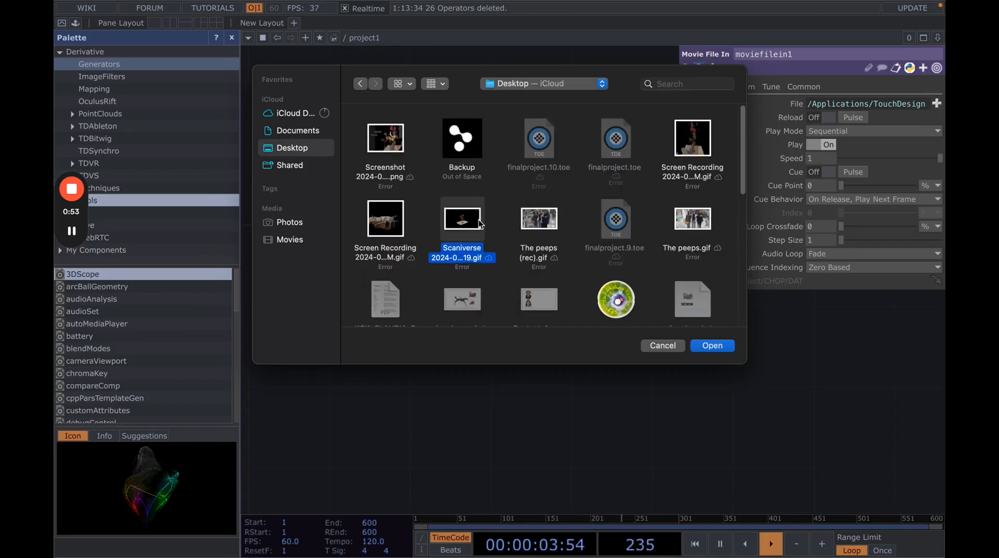
click(712, 346)
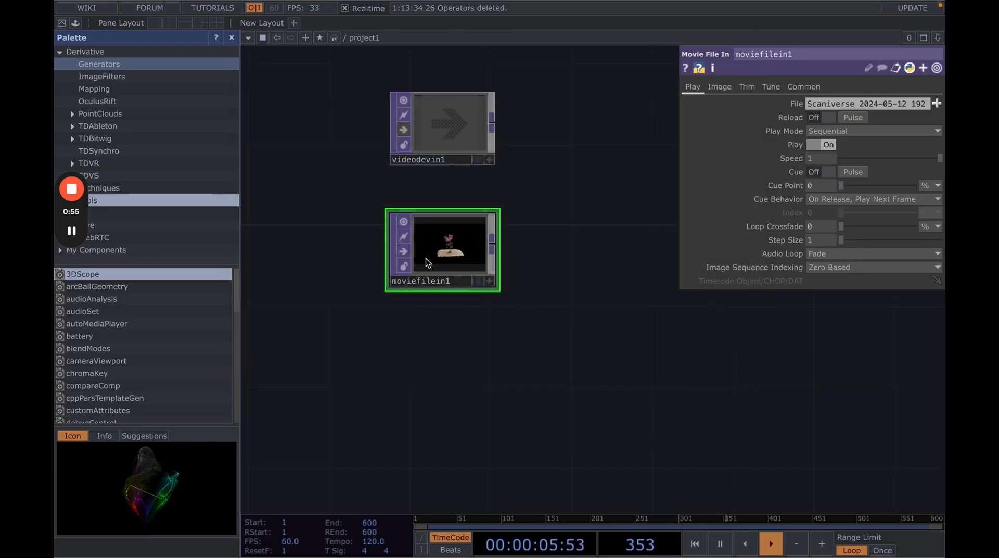
Examine the playback of the flower scan in the Movie File In operator's preview
scroll(425, 262, up, 3)
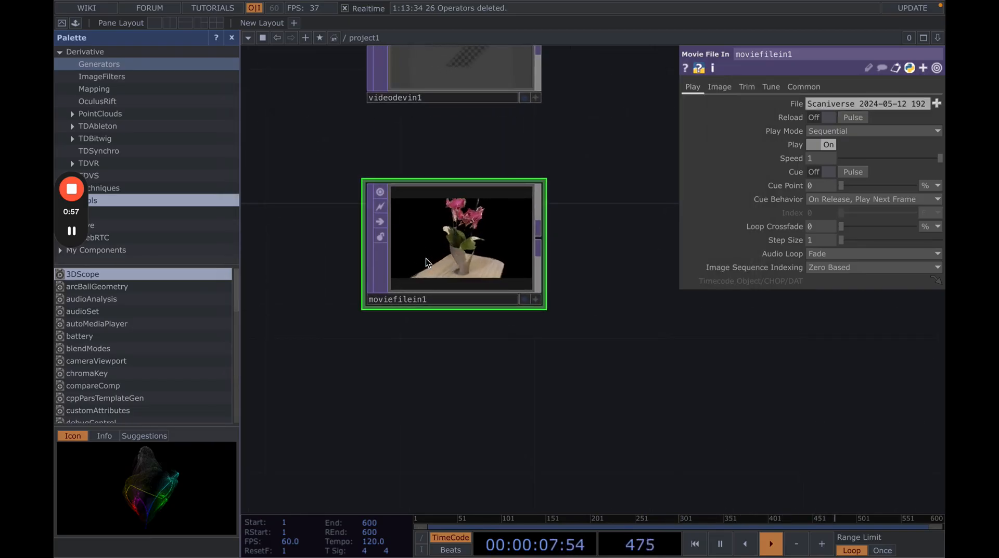
scroll(426, 261, up, 4)
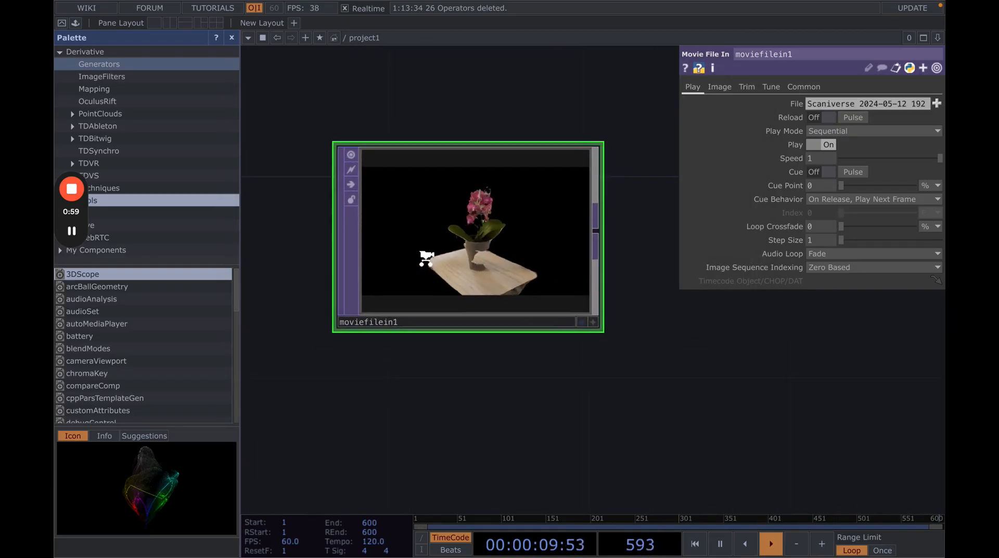
scroll(426, 259, up, 1)
drag(591, 379, 574, 402)
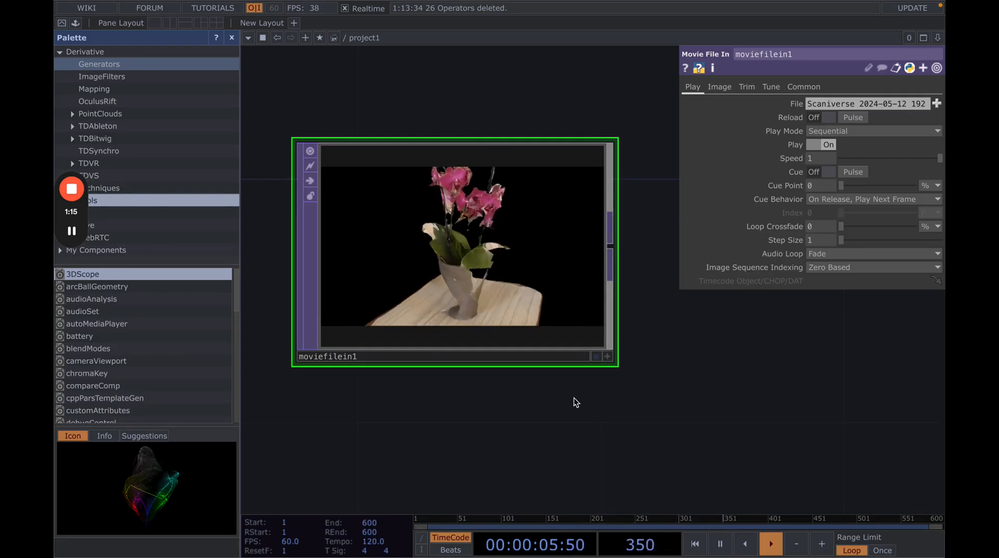
scroll(514, 415, down, 1)
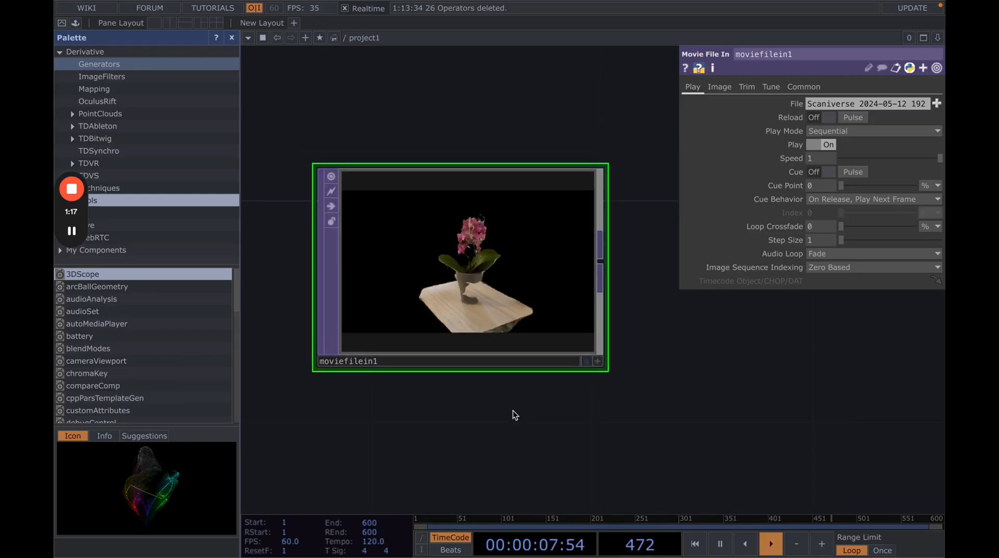
scroll(514, 413, up, 2)
drag(513, 411, 527, 435)
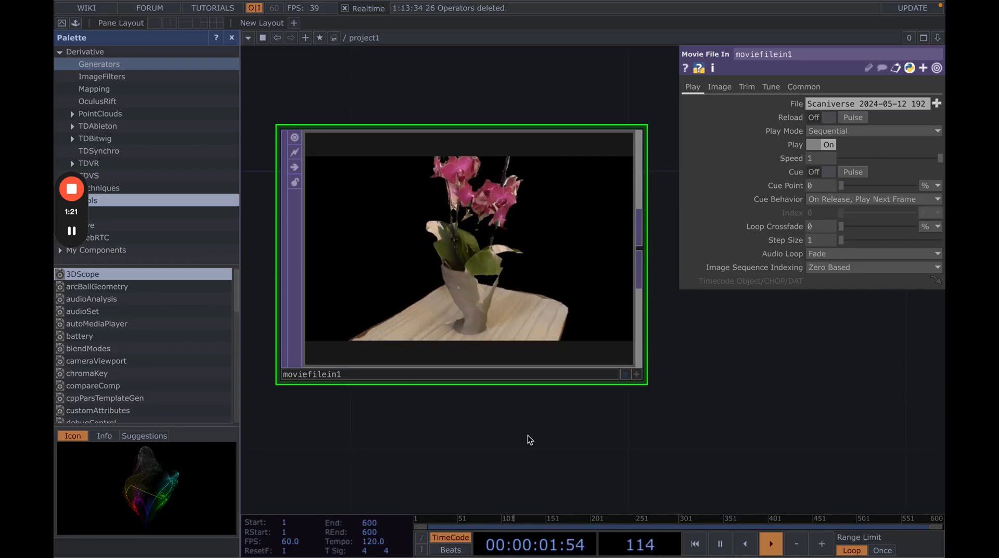
scroll(527, 436, down, 2)
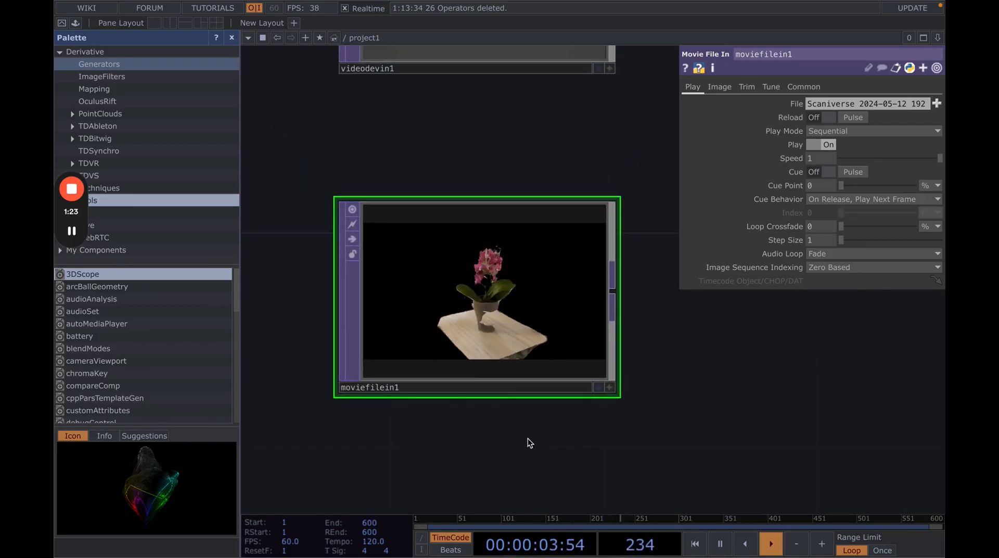
drag(527, 438, 496, 431)
scroll(495, 432, down, 3)
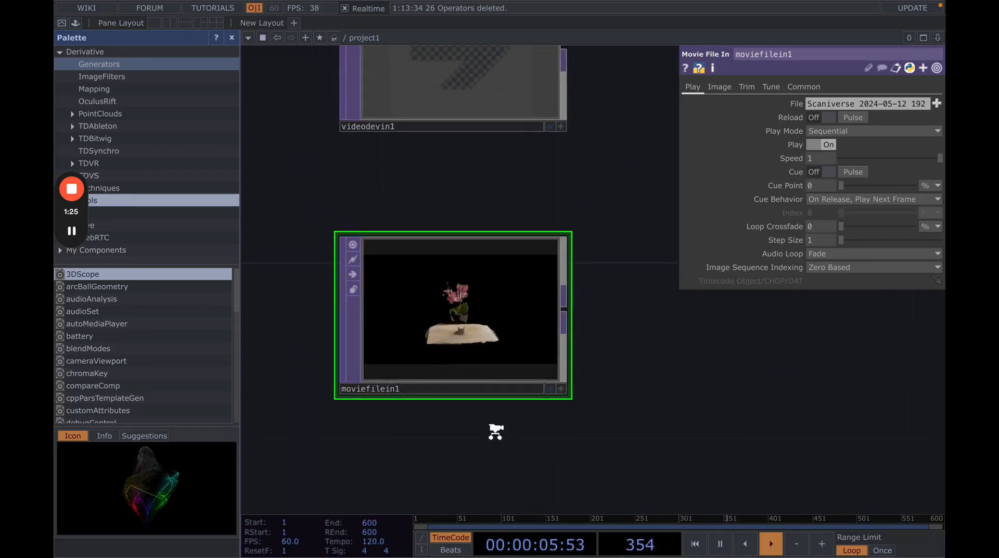
Add a Fit TOP beside the Movie File In operator, fed by its output
drag(591, 420, 448, 417)
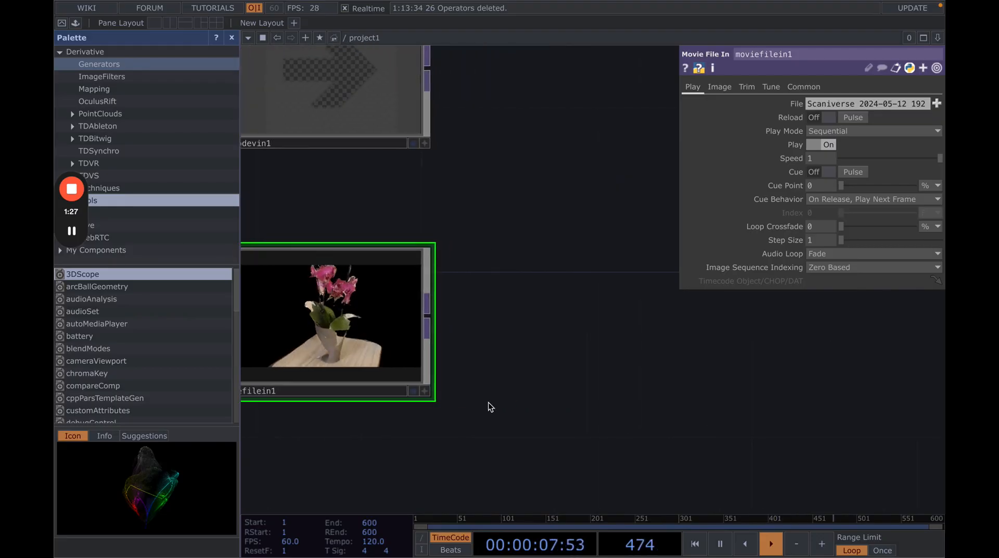
scroll(489, 406, down, 2)
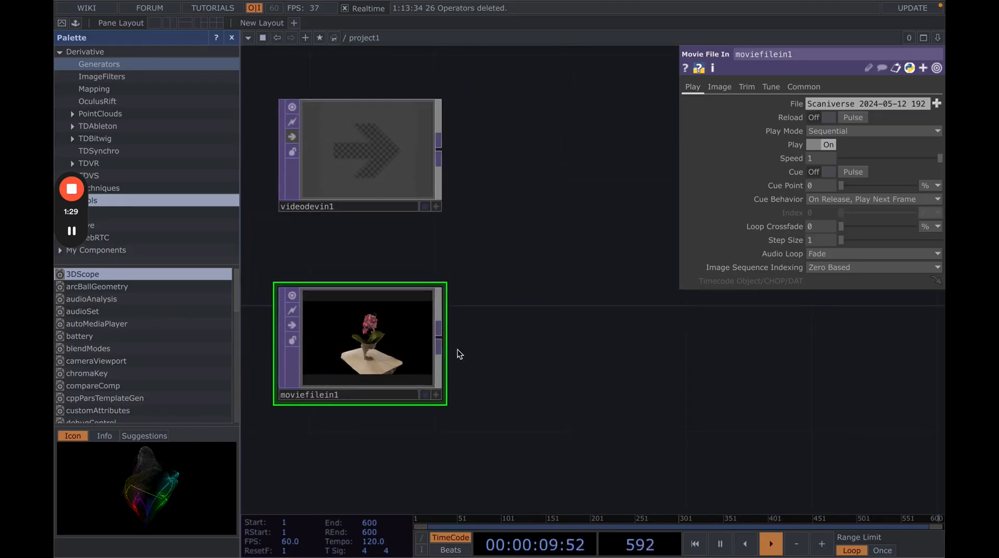
key(Tab)
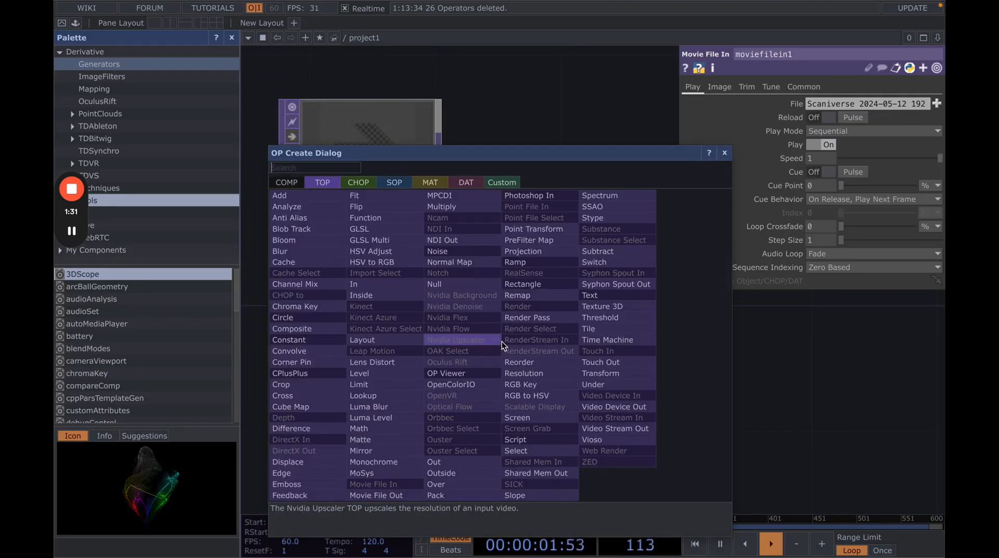
text(fit)
key(Return)
click(579, 340)
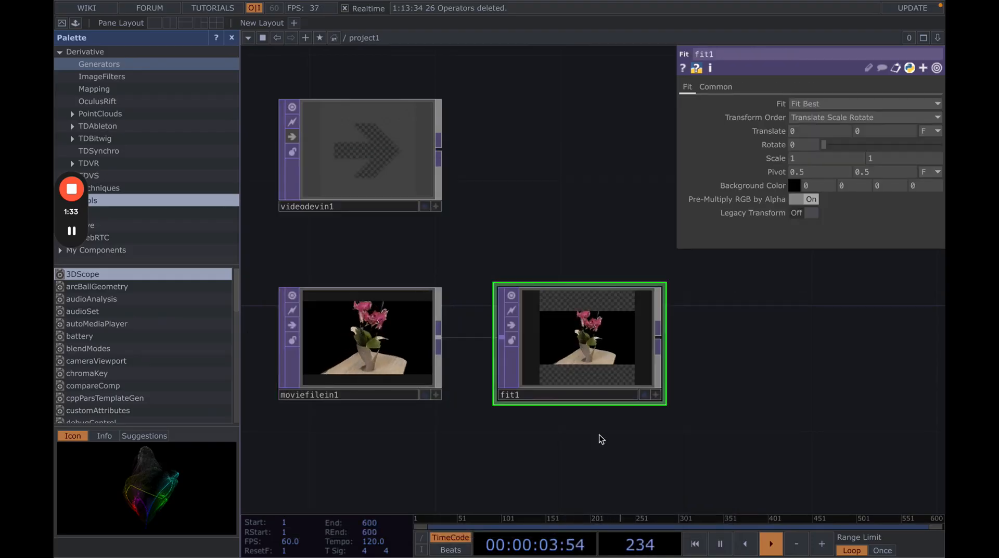
Set the Fit operator's output resolution mode to Fit Resolution with a resolution of 1920 by 720
drag(578, 444, 518, 451)
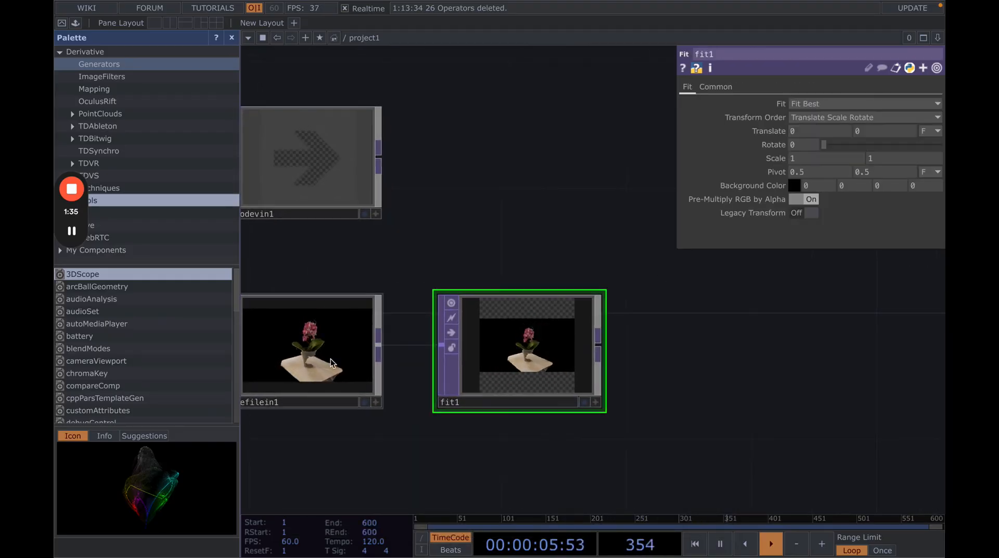
click(715, 87)
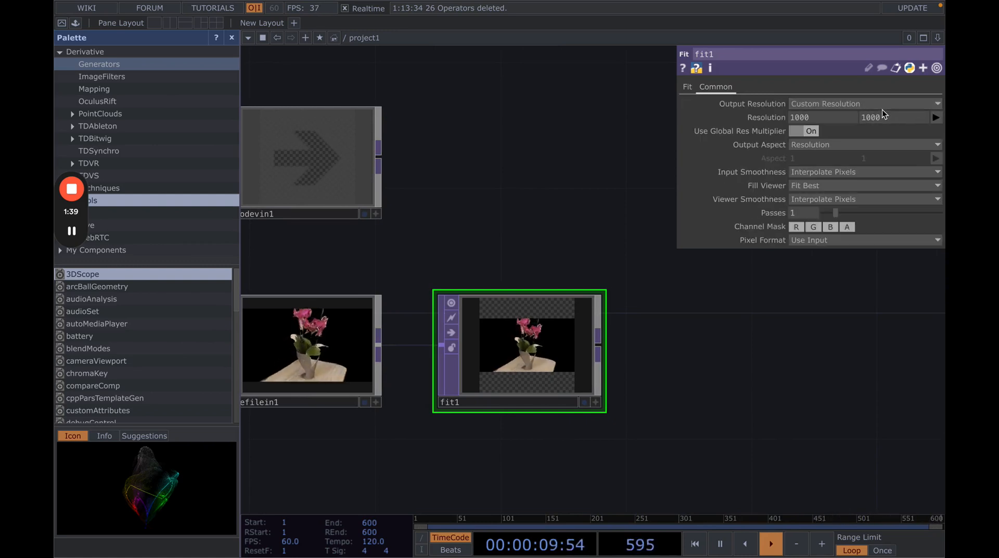
click(885, 105)
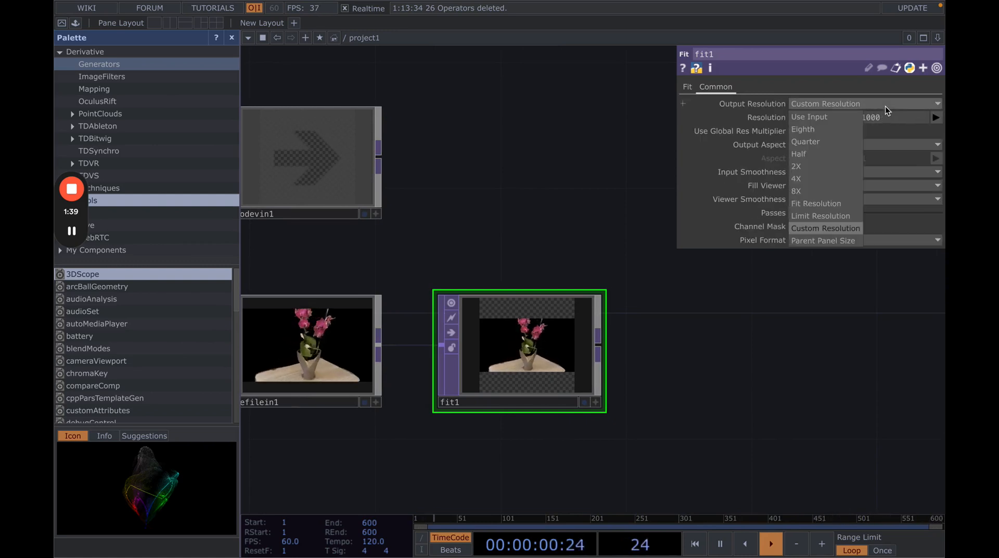
click(833, 204)
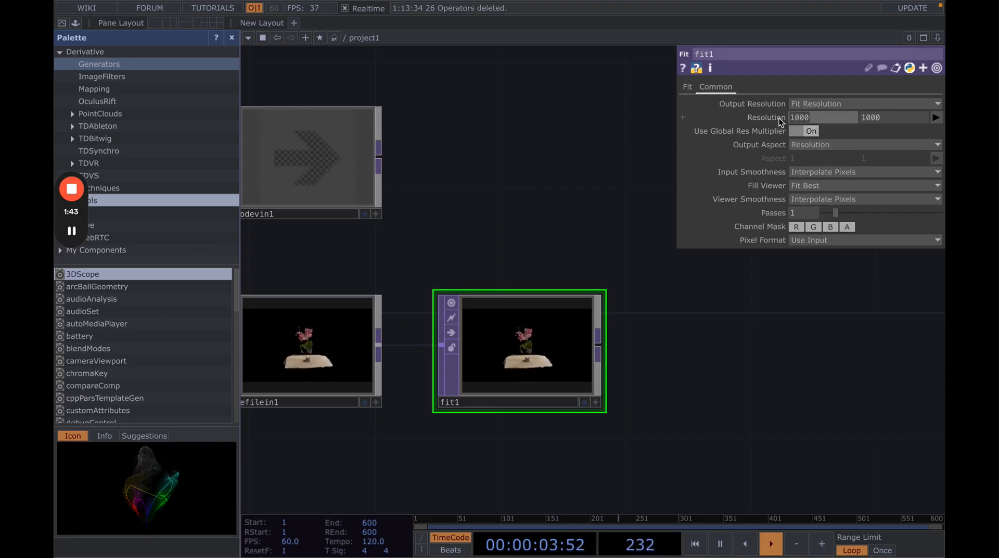
text(1920)
drag(889, 117, 835, 116)
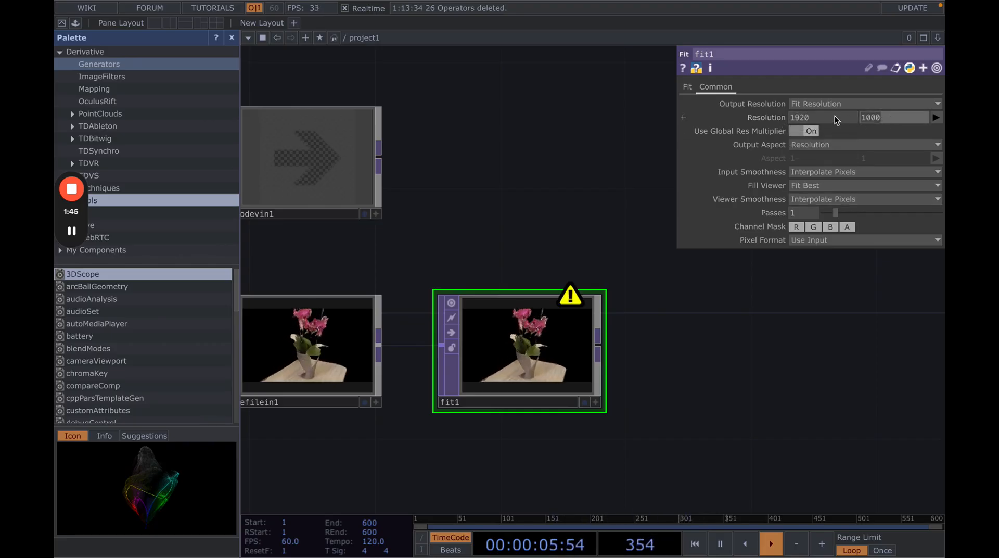
text(72)
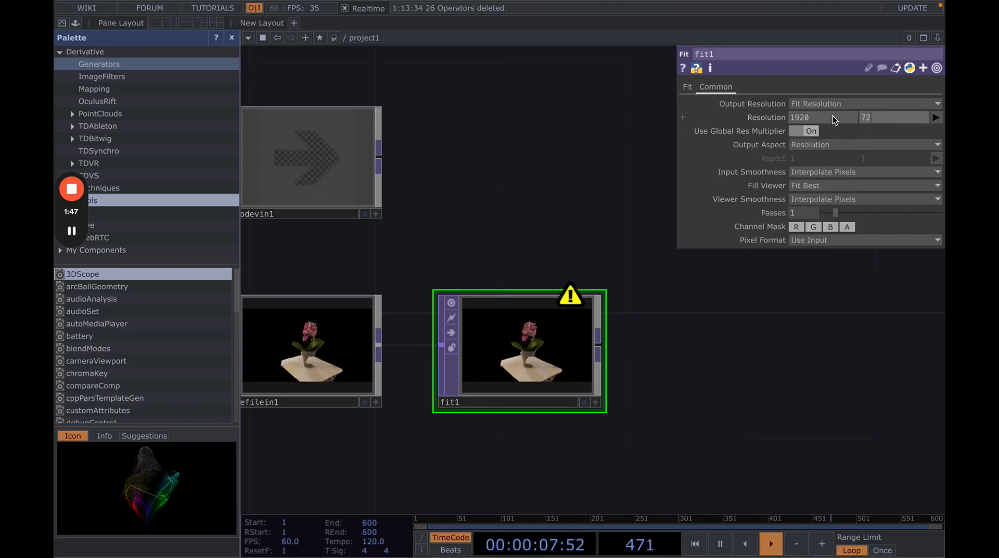
text(0)
key(Return)
Add a Null TOP beside the Fit operator, fed by its output
drag(453, 479, 578, 479)
scroll(427, 366, up, 3)
scroll(426, 367, down, 1)
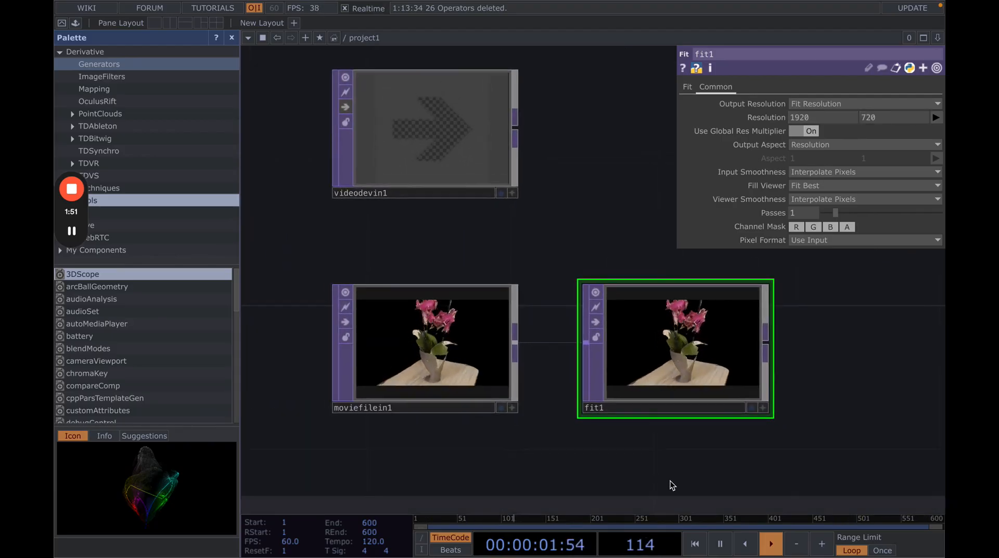
mouse_move(670, 481)
mouse_down()
mouse_move(496, 479)
mouse_move(402, 466)
mouse_up()
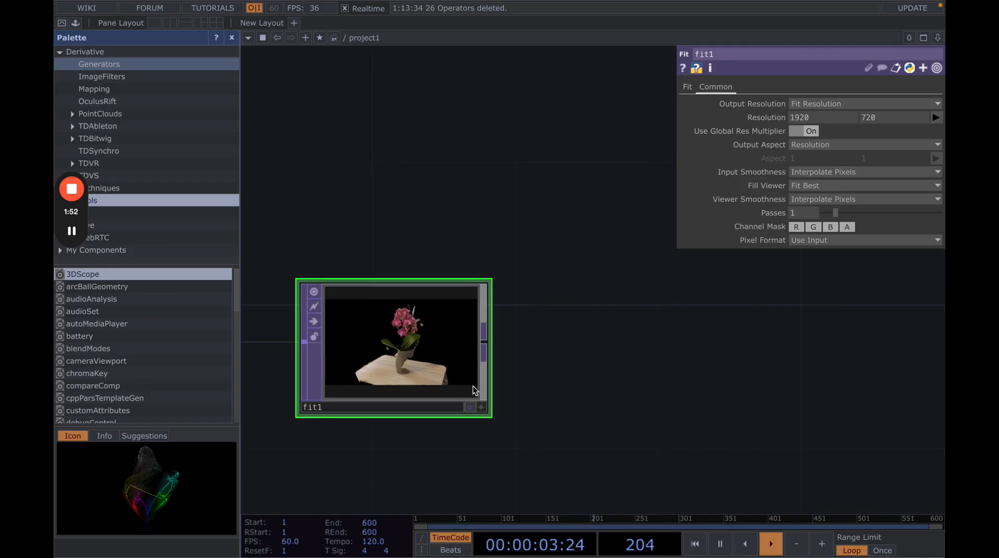
click(485, 344)
click(537, 344)
text(nul)
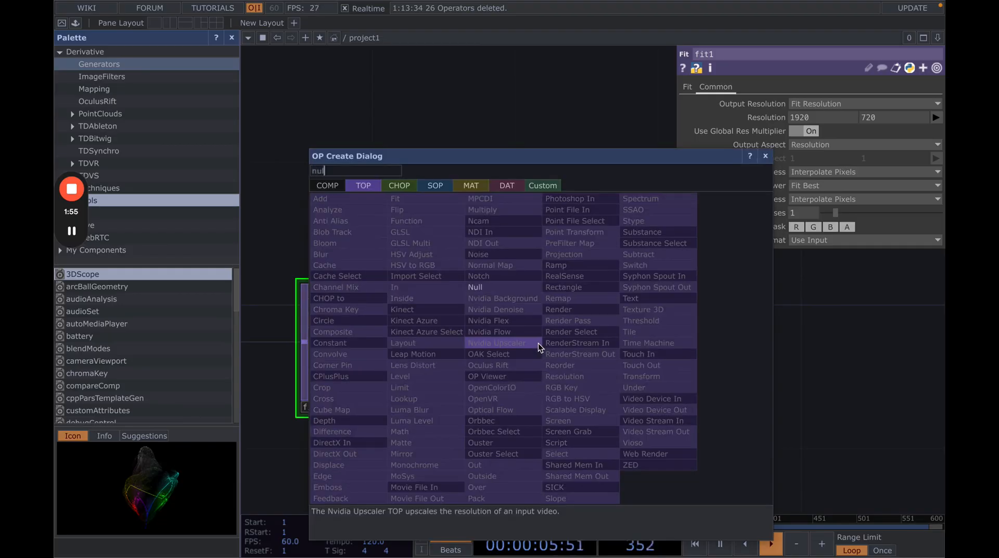
key(Return)
click(675, 371)
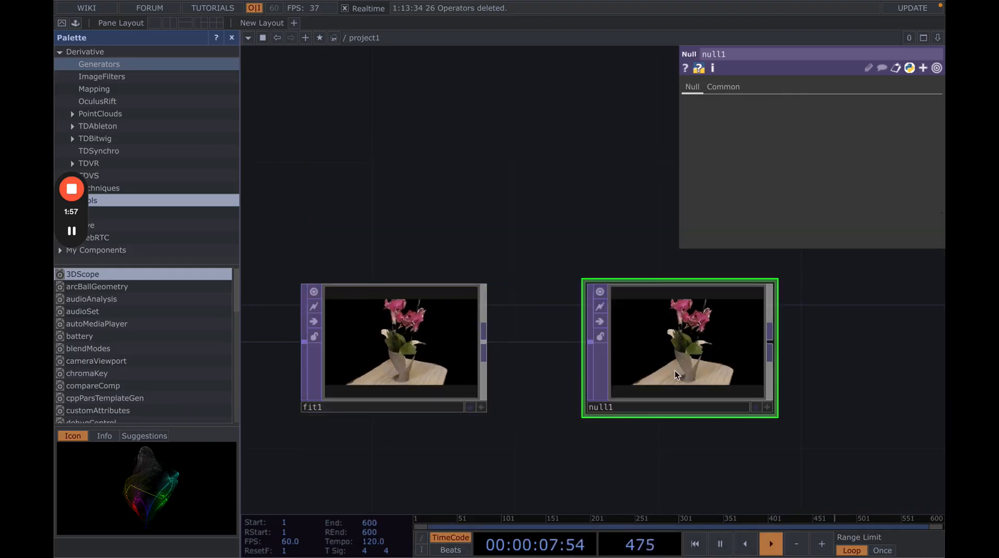
Add an unconnected Rectangle TOP in the empty area directly below the Fit operator
scroll(631, 401, down, 3)
drag(595, 435, 597, 343)
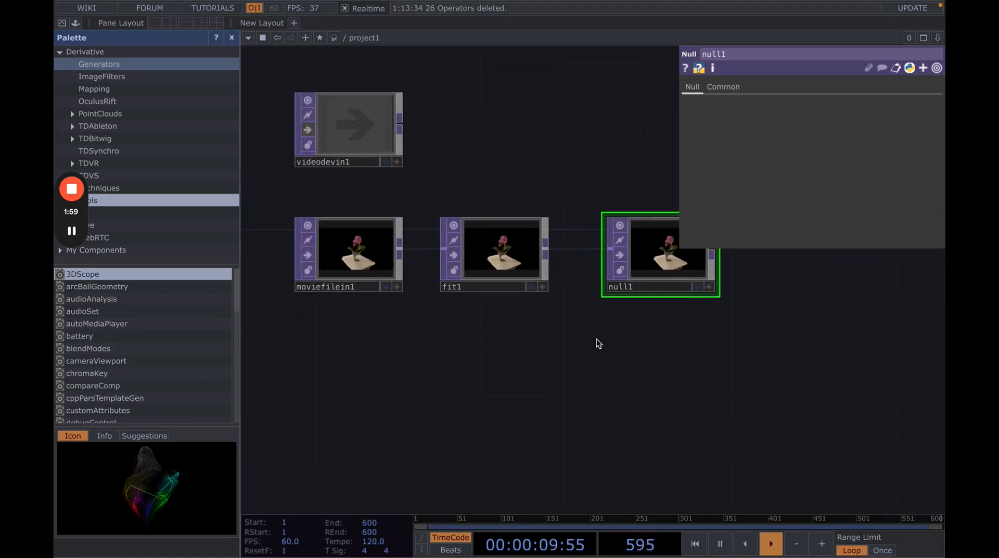
drag(566, 391, 482, 354)
key(Tab)
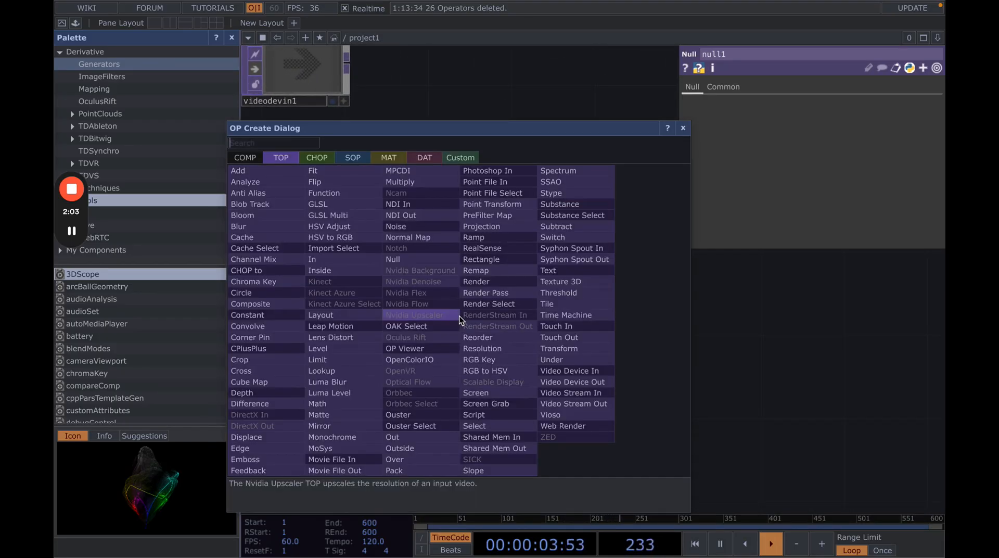
text(rectangle)
key(Return)
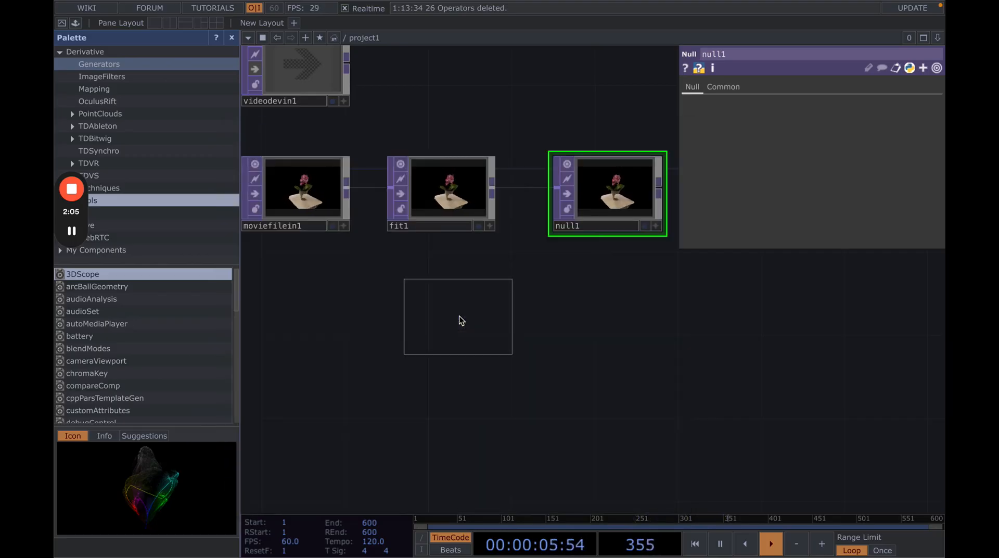
click(447, 323)
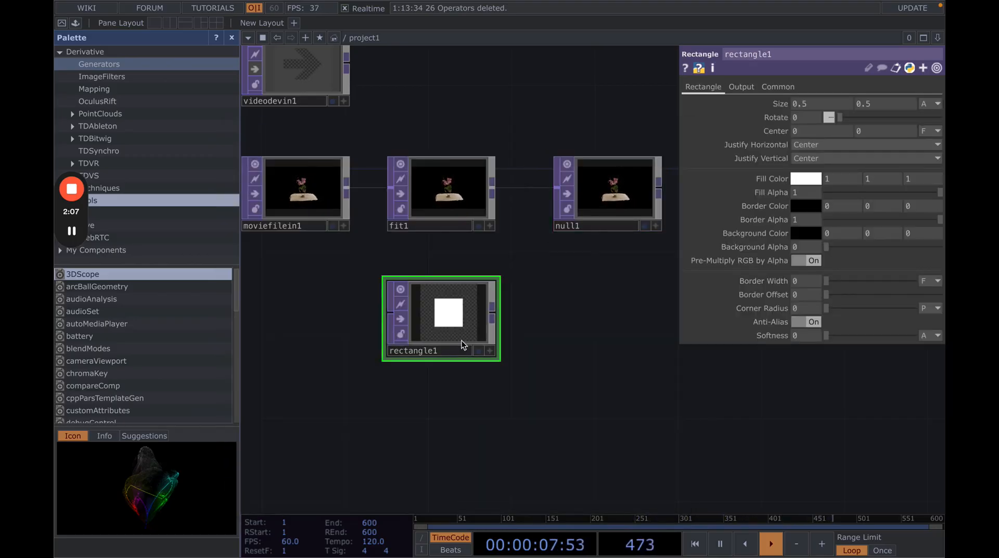
Paste two copies of the Rectangle operator below the original and move the first copy closer to it
key(ctrl+c)
key(ctrl+v)
key(ctrl+v)
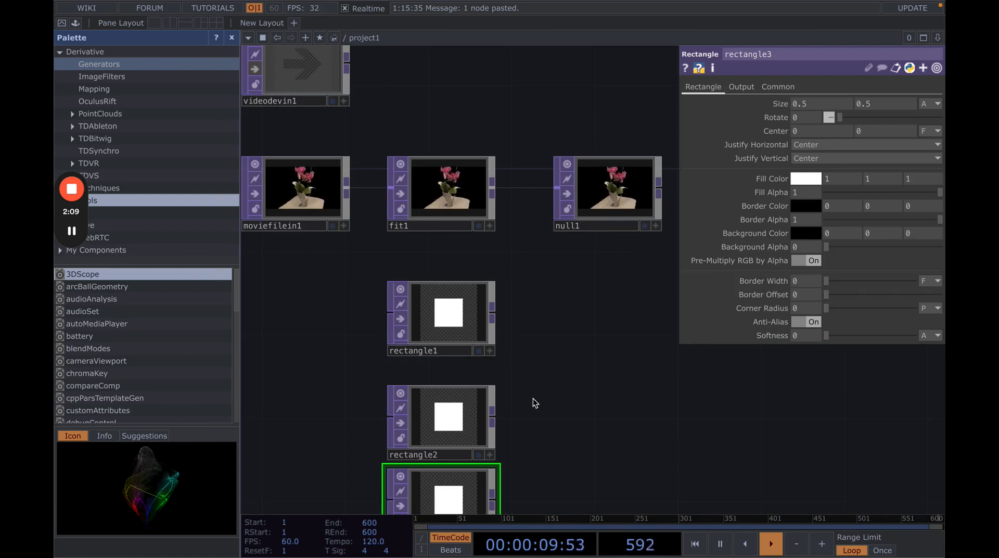
scroll(521, 318, down, 5)
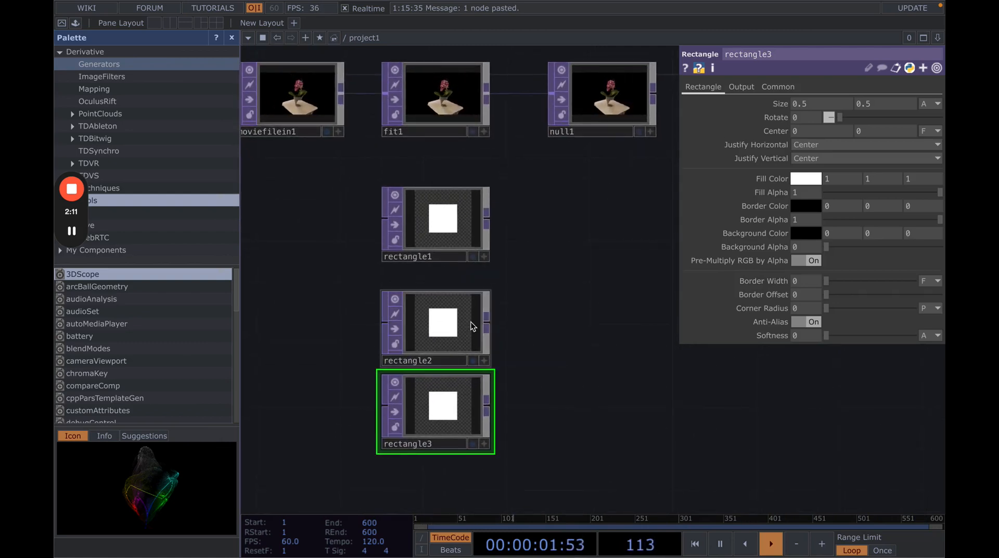
drag(466, 321, 458, 300)
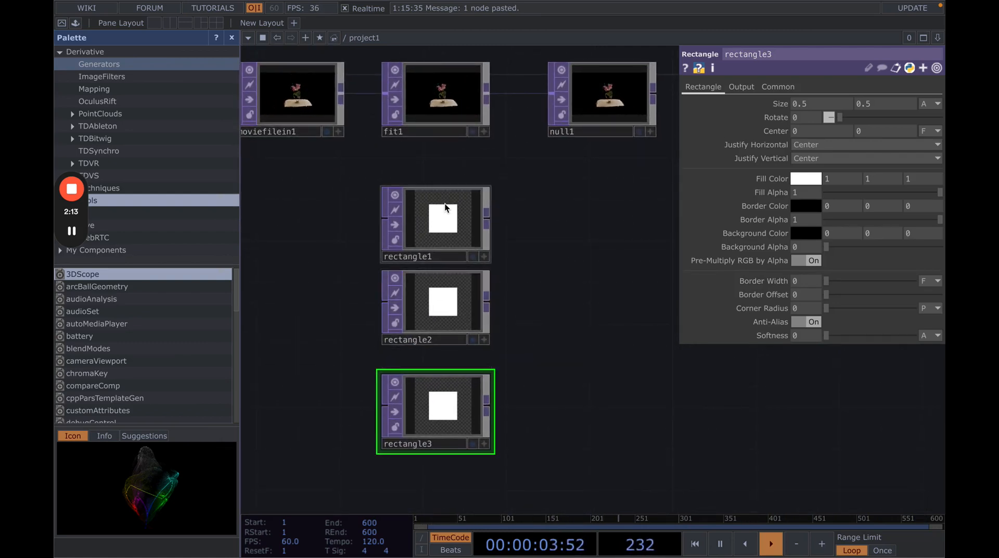
Set the size of the uppermost Rectangle operator to 0.1 by 1, forming a narrow vertical bar
click(445, 212)
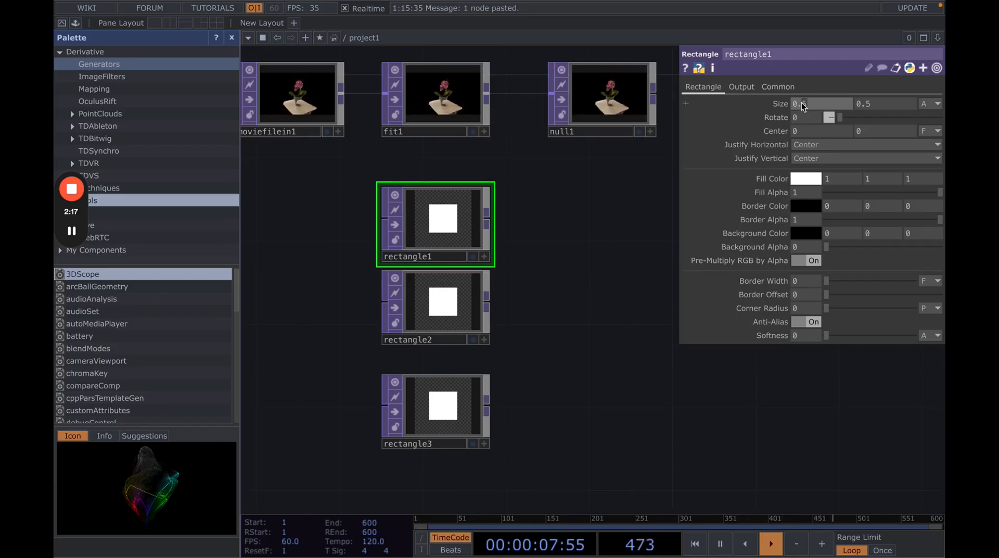
text(1)
key(Return)
drag(879, 104, 841, 104)
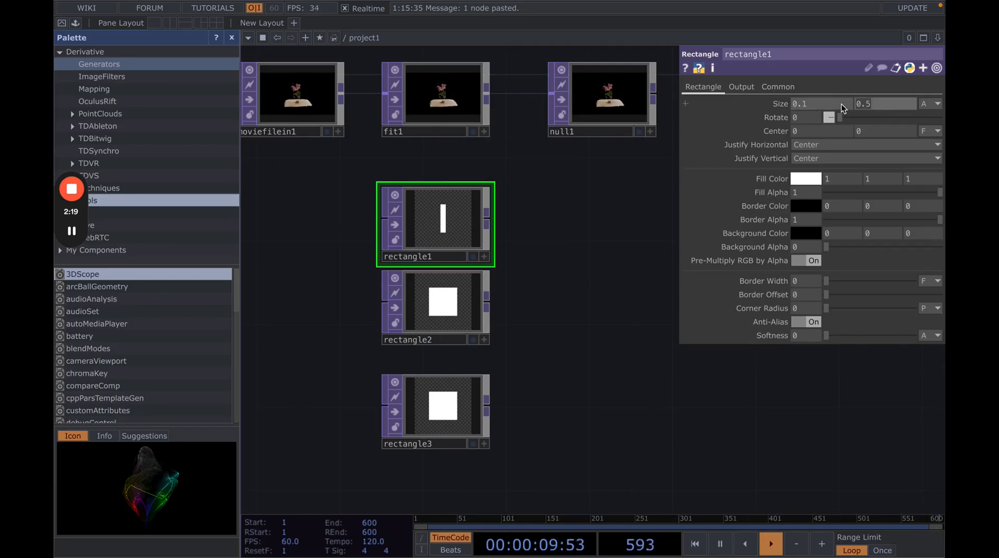
text(1)
key(Return)
Set the size of the middle Rectangle operator to 1 by 0.3, forming a horizontal band
click(458, 304)
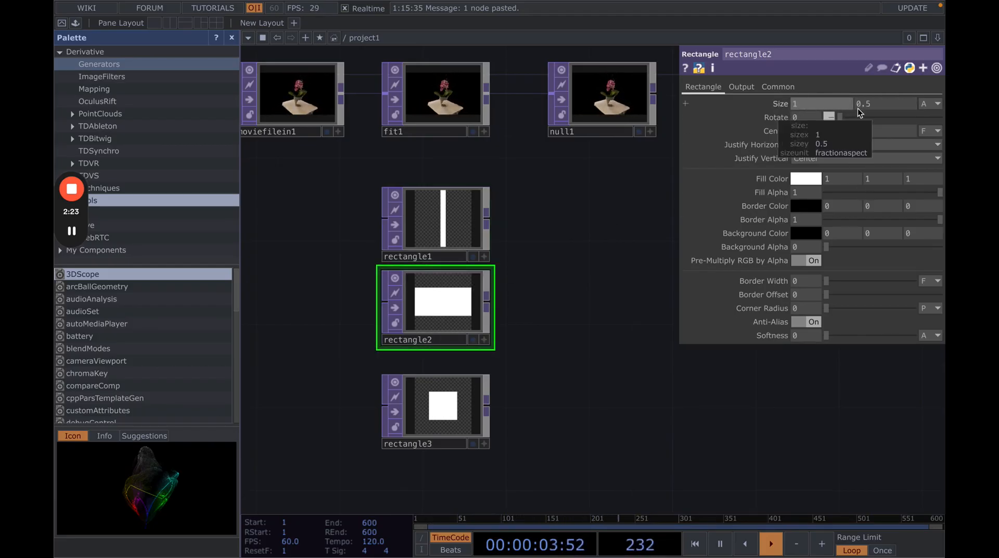
click(888, 104)
text(0.3)
key(Return)
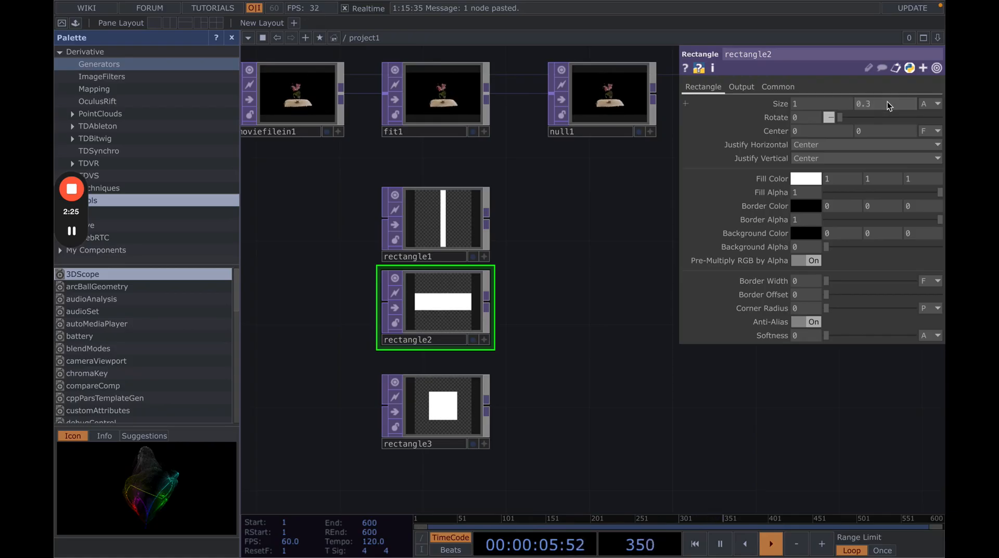
Set the size of the lowest Rectangle operator to 1 by 0.7
click(456, 398)
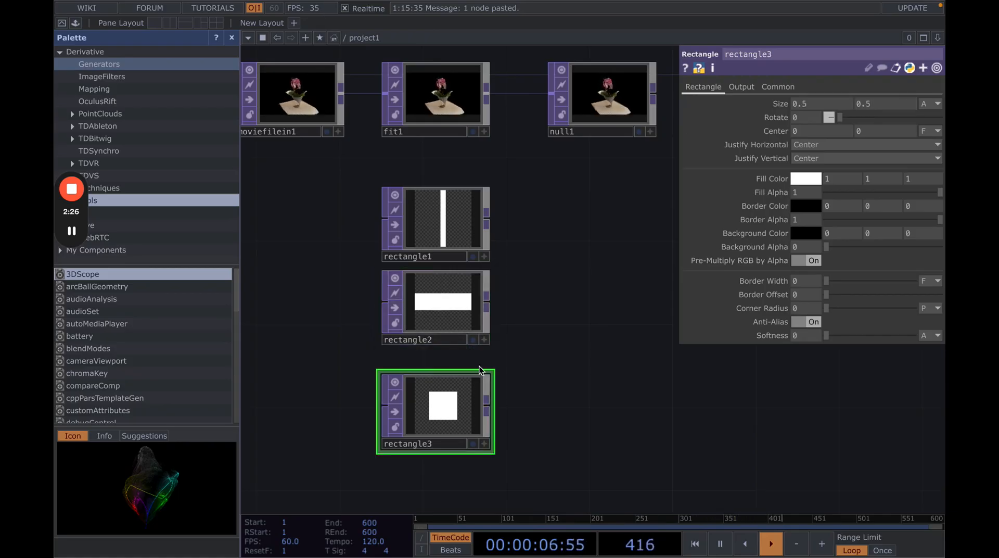
click(813, 106)
text(1)
key(Return)
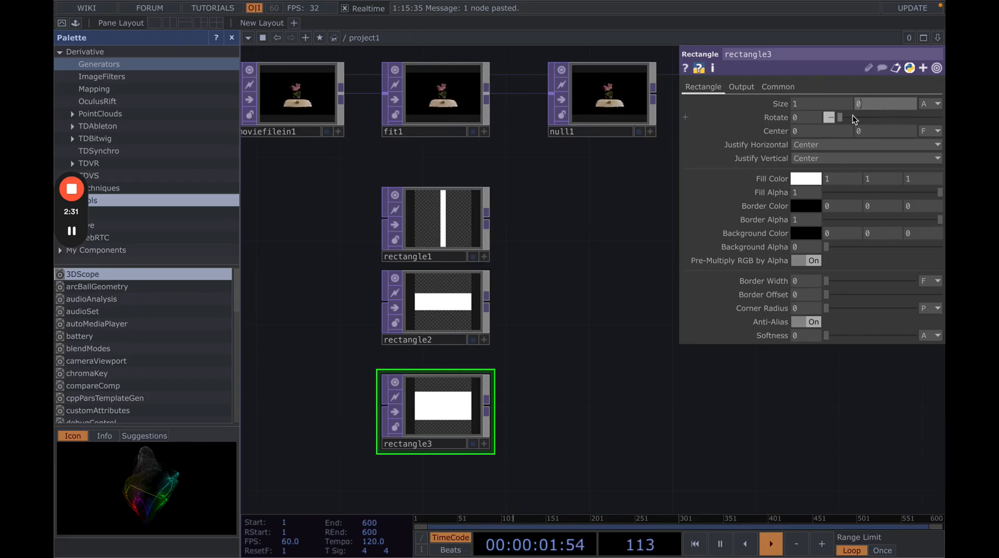
key(Return)
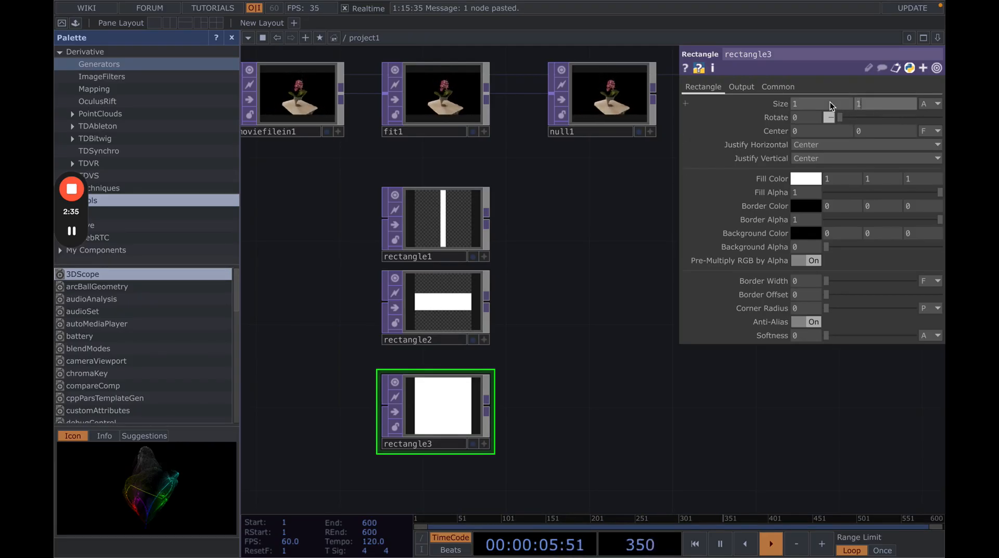
text(1.)
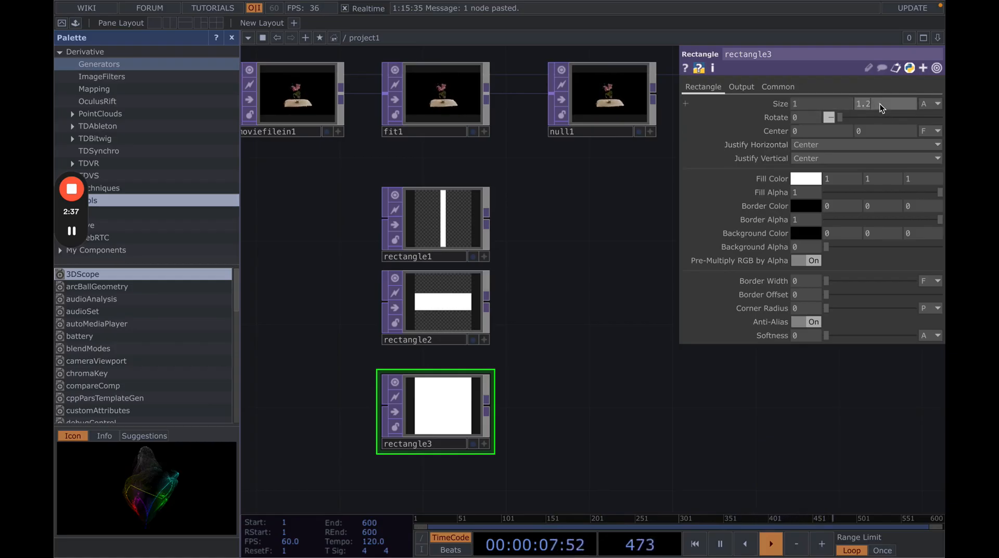
text(2)
key(BackSpace)
key(BackSpace)
key(BackSpace)
text(.7)
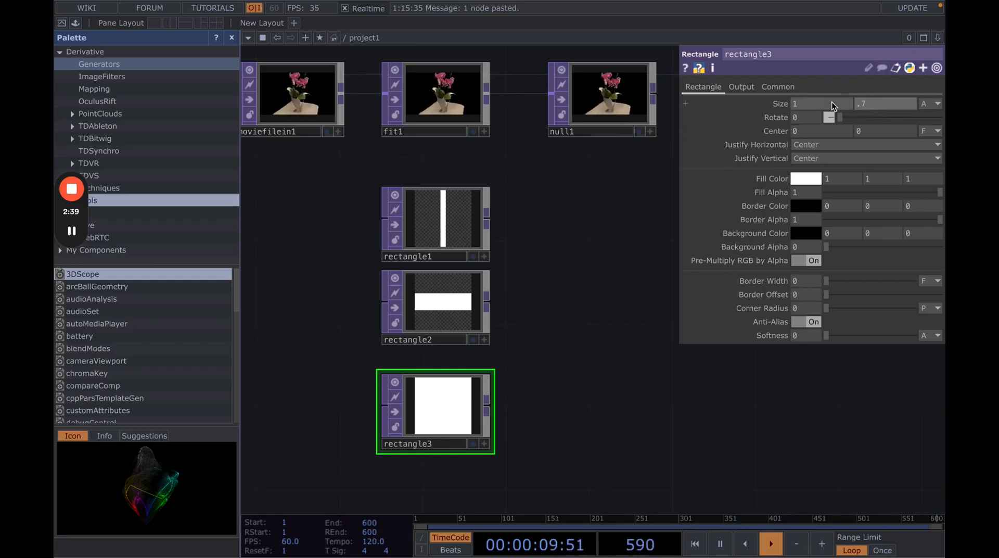
key(Return)
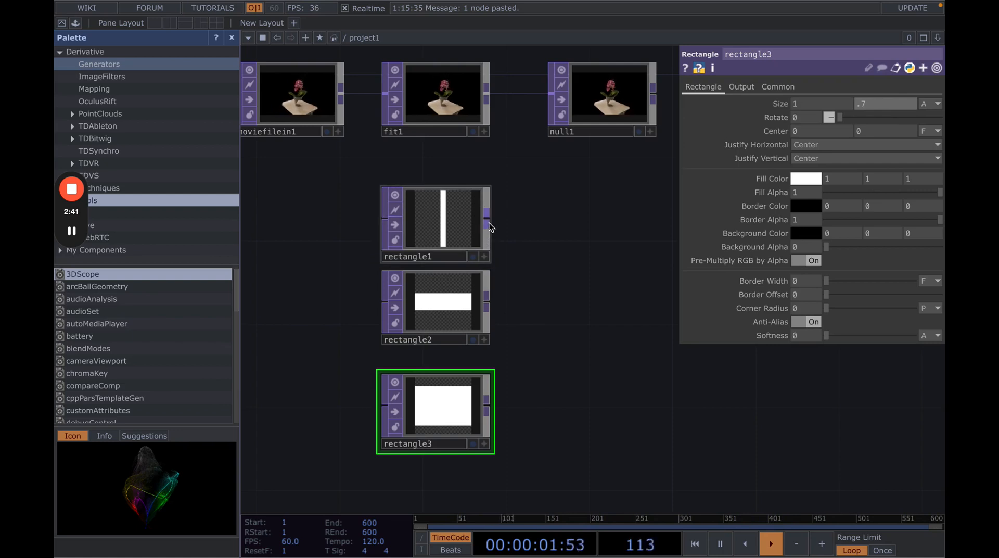
Add a Composite TOP beside the rectangles, feed all three into it, and set its operation to Add
drag(486, 224, 572, 249)
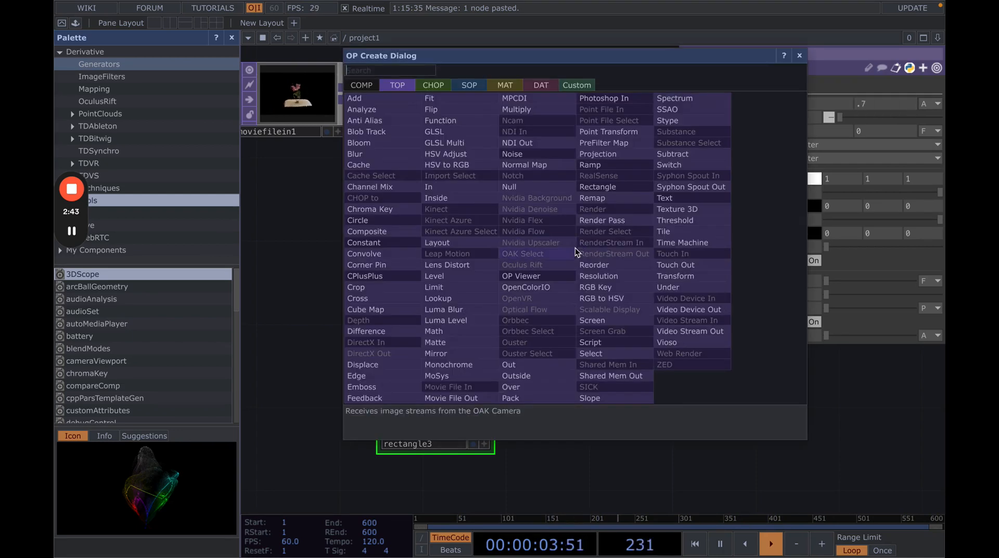
text(comp)
key(Return)
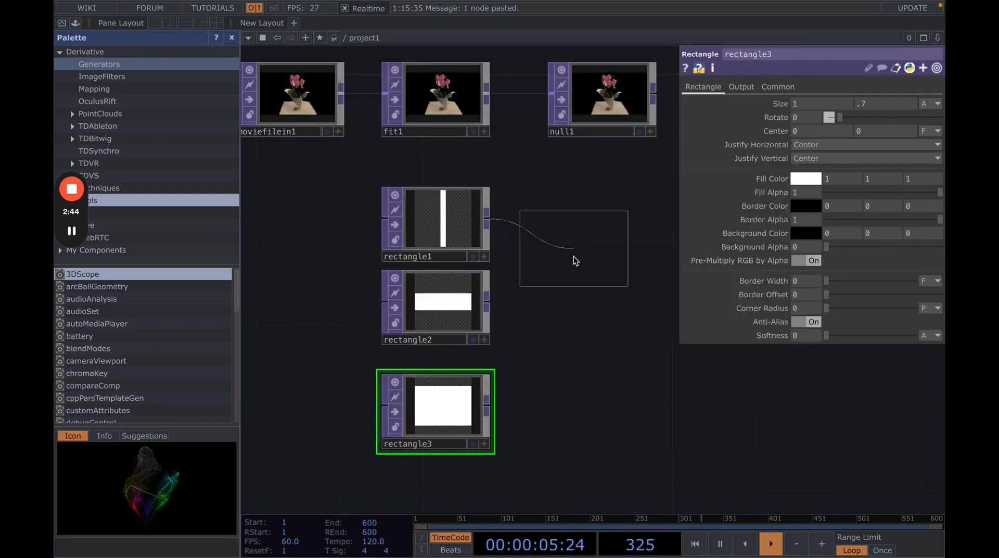
click(613, 294)
drag(489, 302, 566, 289)
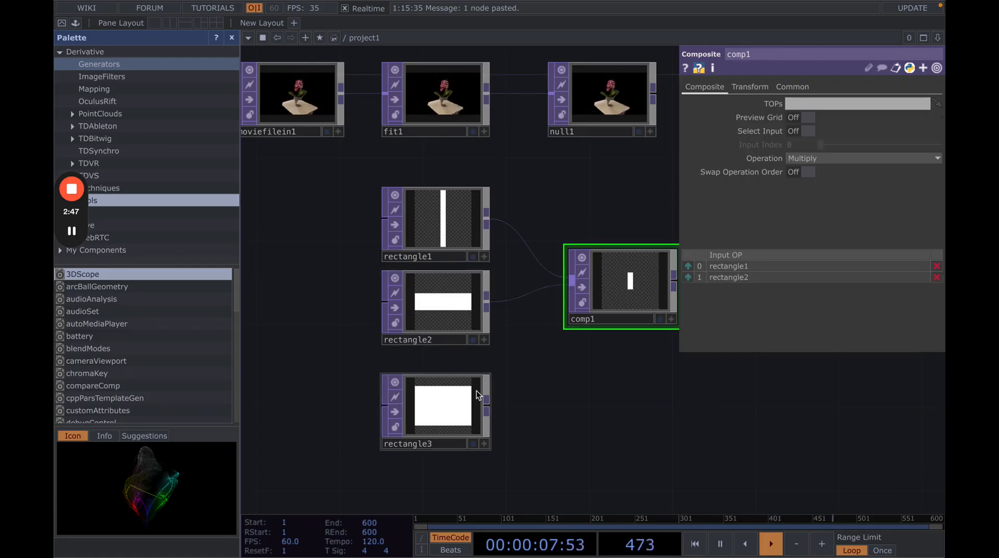
drag(486, 406, 569, 298)
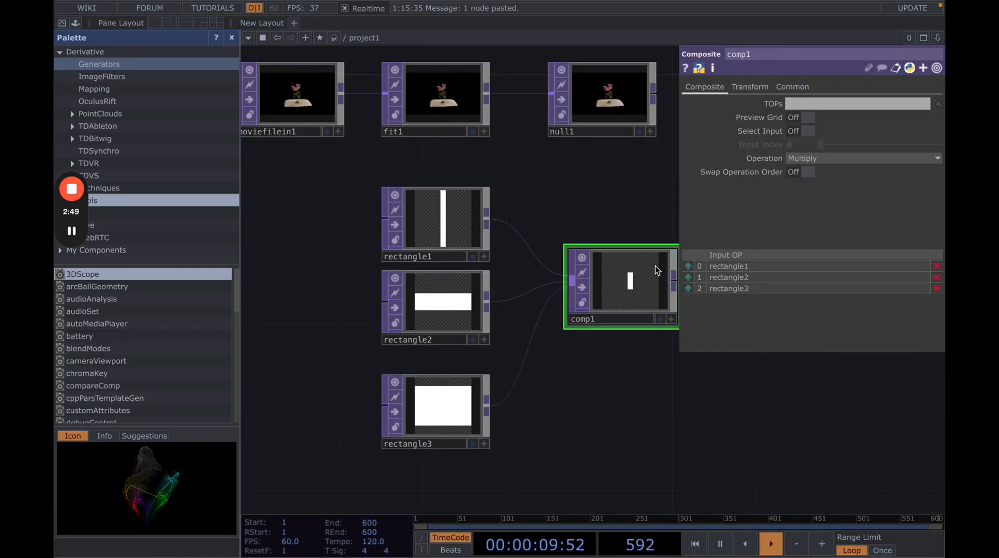
click(839, 157)
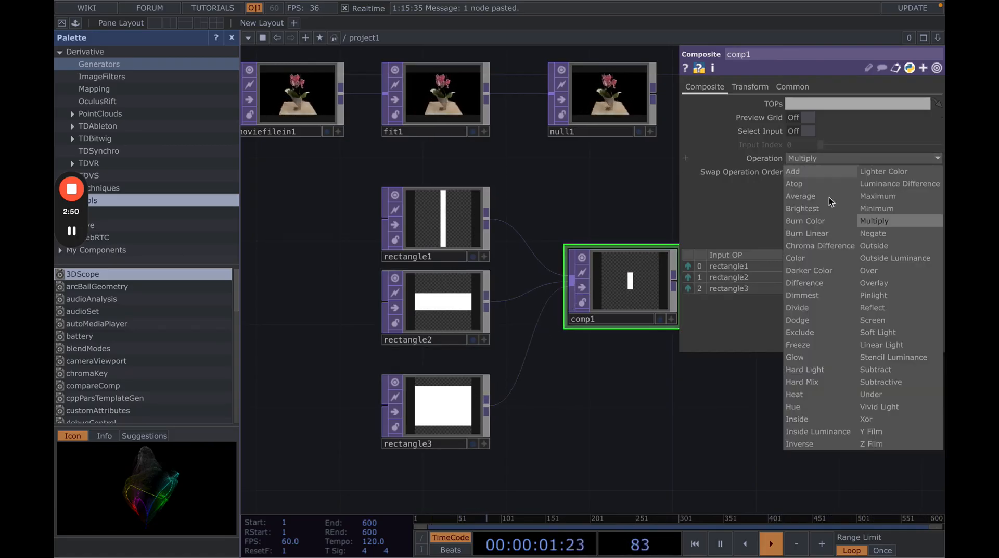
click(808, 175)
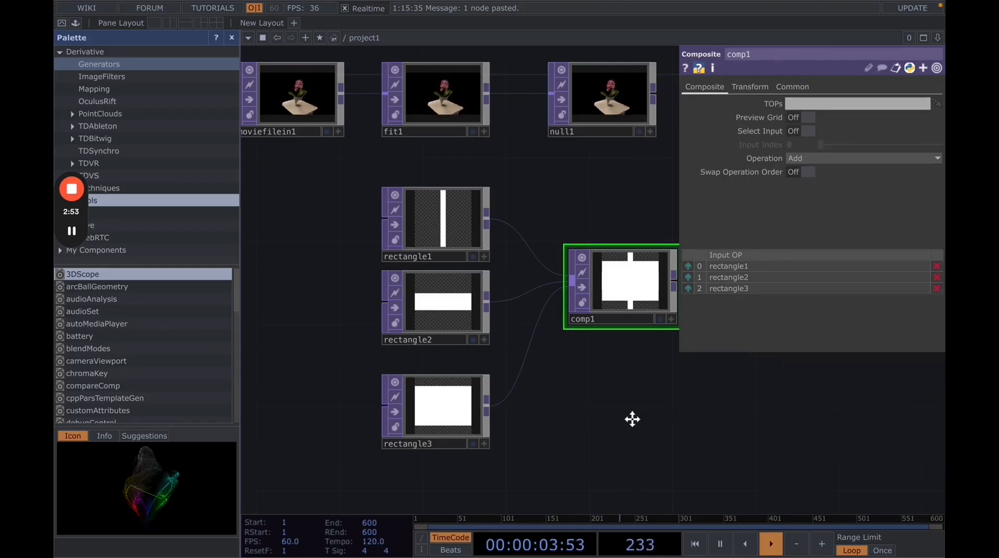
Set the height of the lowest Rectangle operator to 0.3, making it a horizontal band
drag(631, 417, 582, 427)
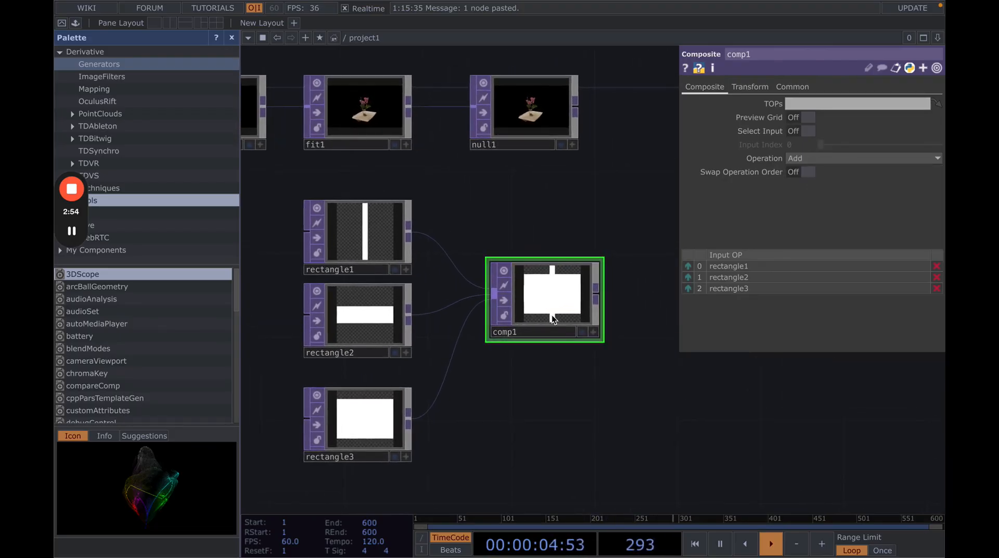
click(374, 432)
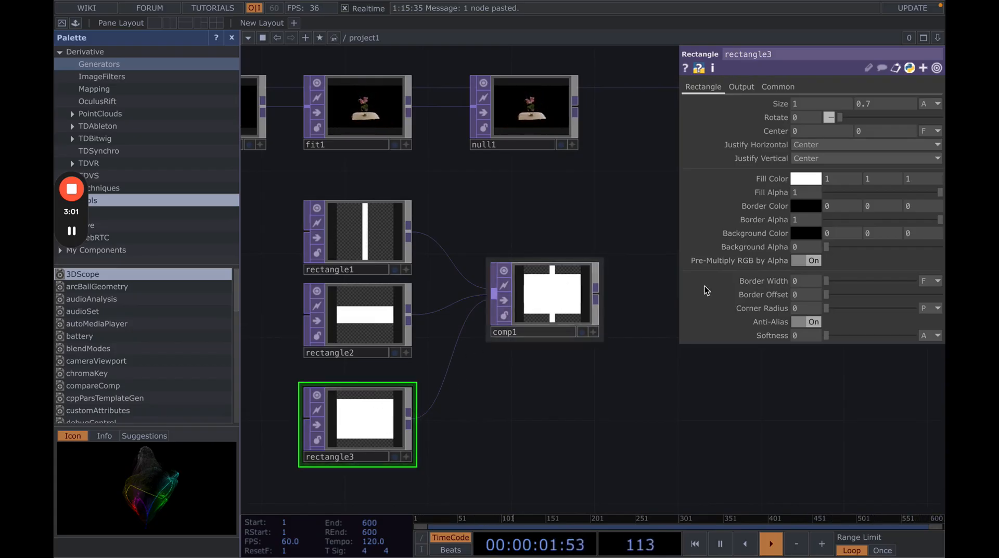
click(885, 103)
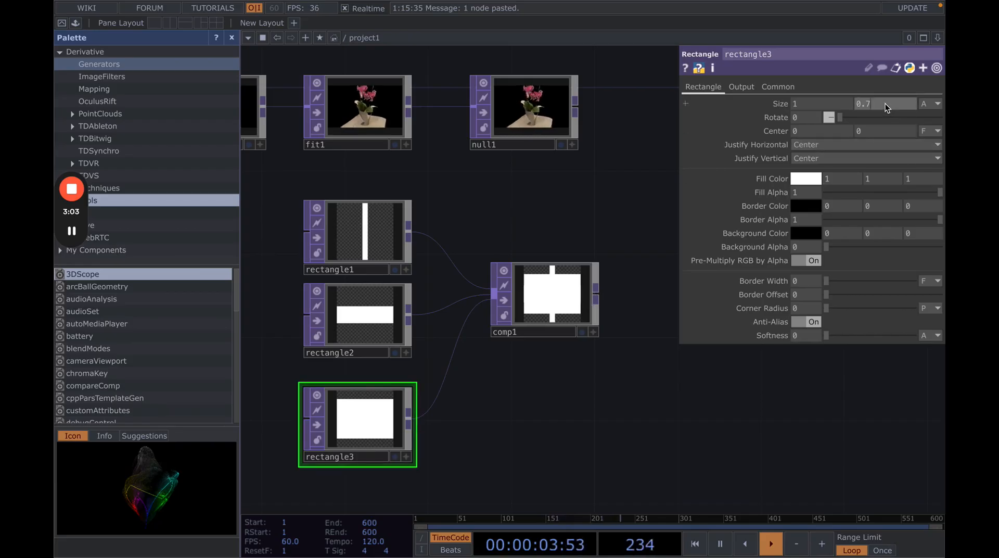
key(BackSpace)
text(3)
key(Return)
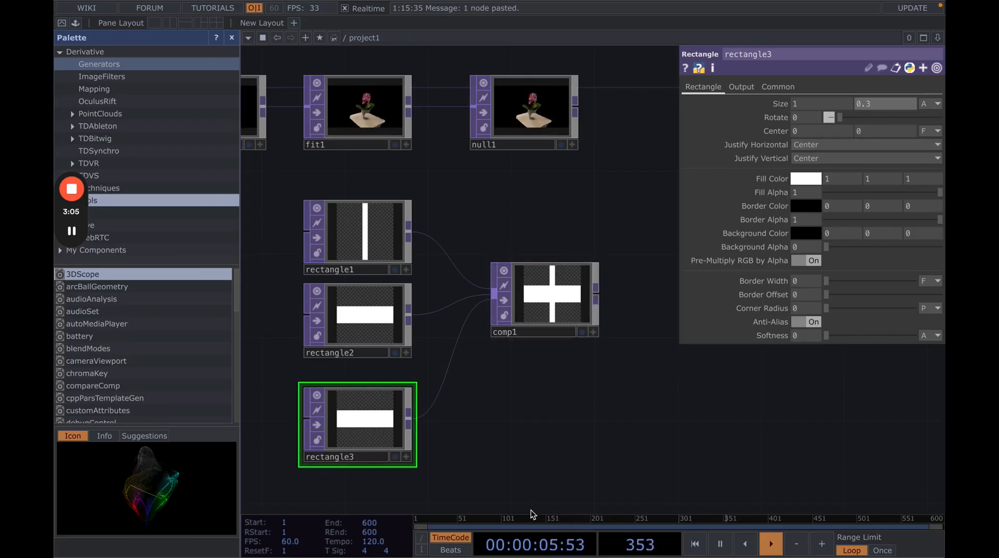
Copy the Fit operator's Resolution parameter and paste it as a reference into the uppermost Rectangle's resolution
mouse_move(561, 423)
mouse_down()
mouse_move(476, 423)
mouse_move(562, 433)
mouse_up()
scroll(562, 434, down, 2)
drag(514, 338, 598, 339)
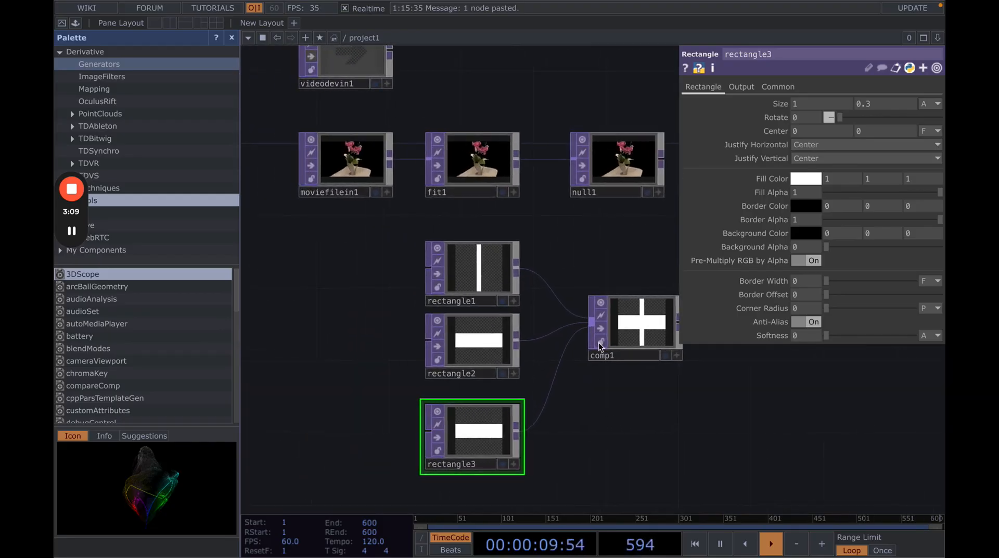
click(512, 271)
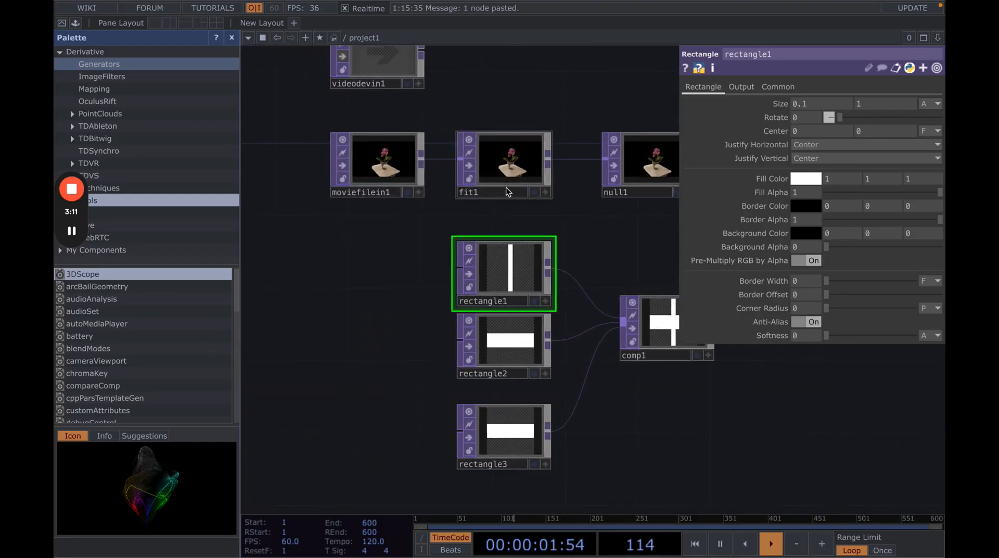
click(512, 172)
drag(609, 245, 608, 268)
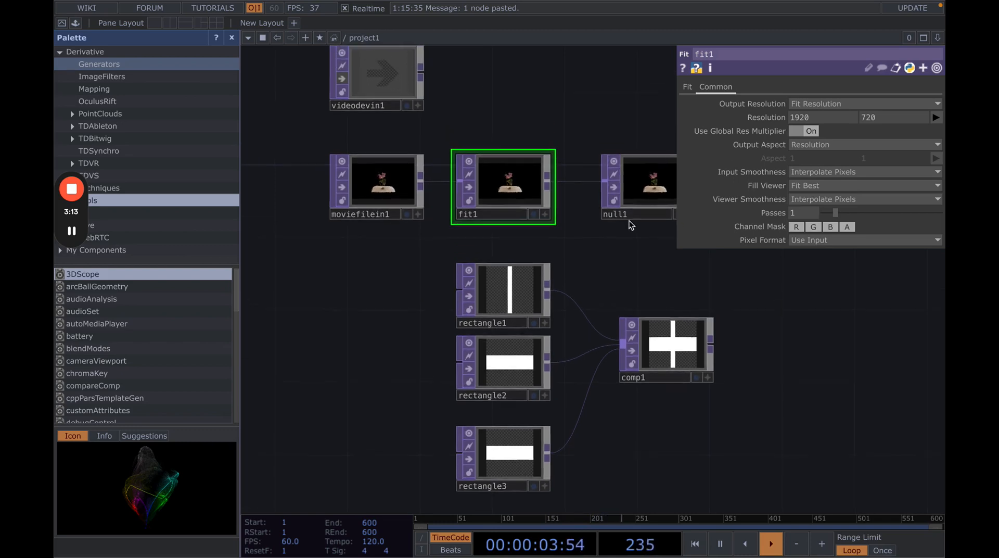
right_click(775, 118)
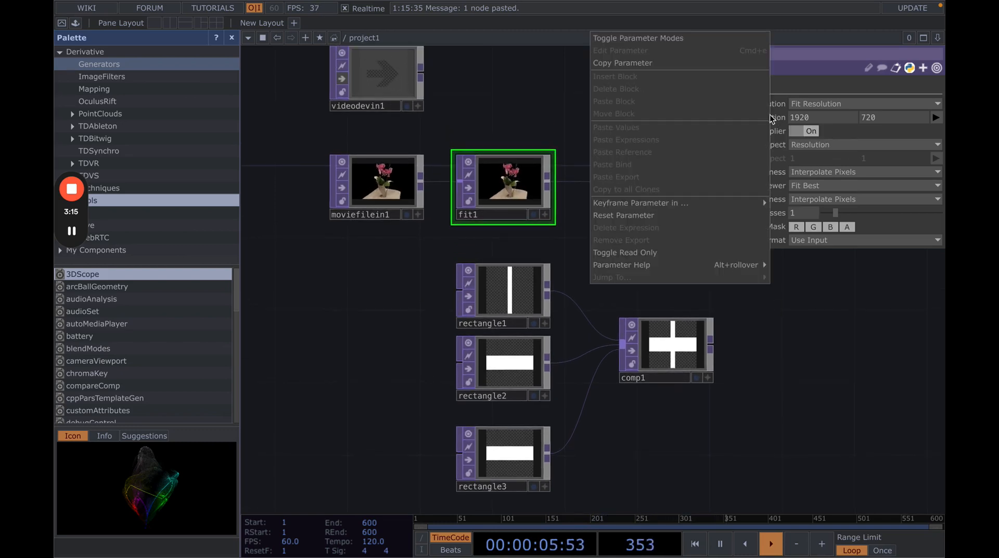
click(647, 62)
click(504, 282)
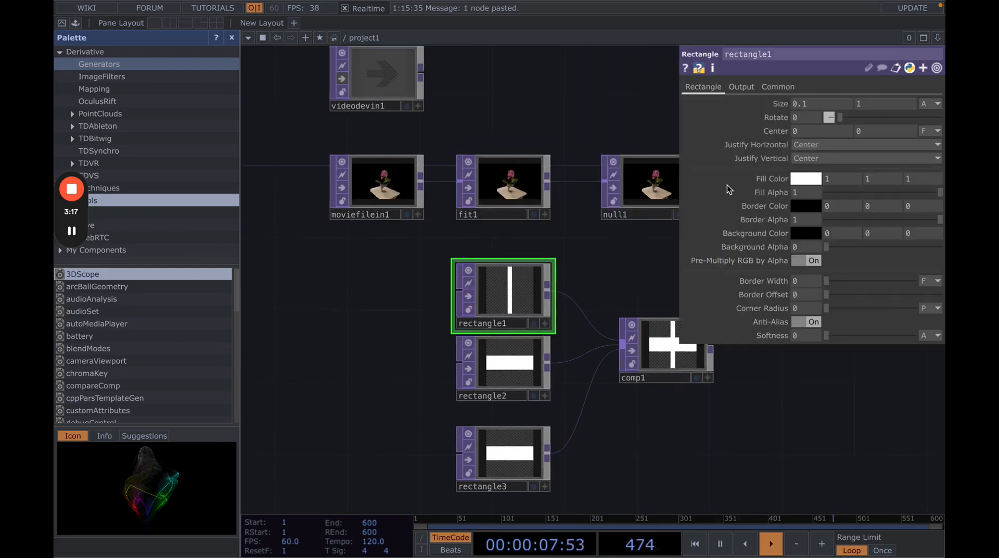
click(775, 87)
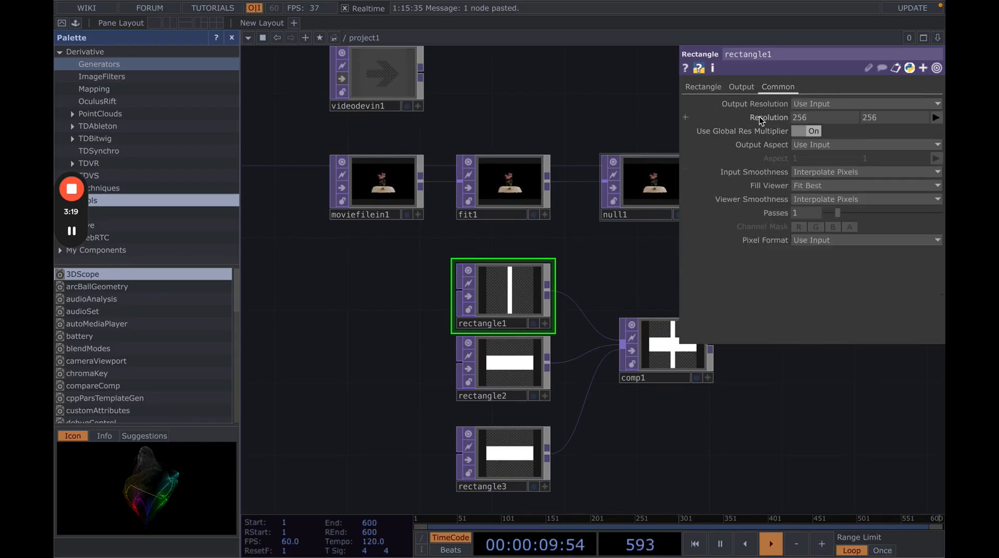
right_click(759, 116)
click(792, 152)
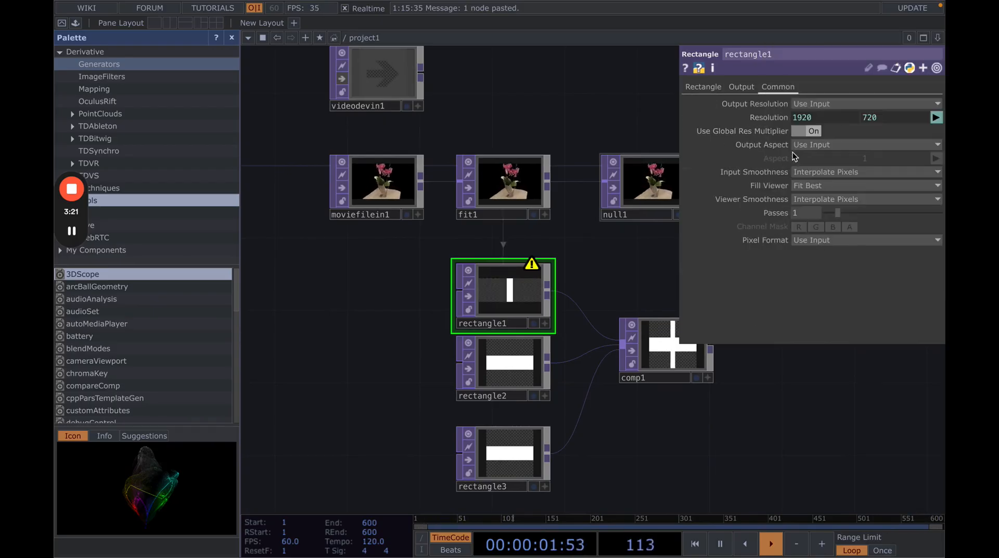
Paste the copied Fit resolution as a reference into the resolutions of the middle and lowest Rectangle operators
click(503, 381)
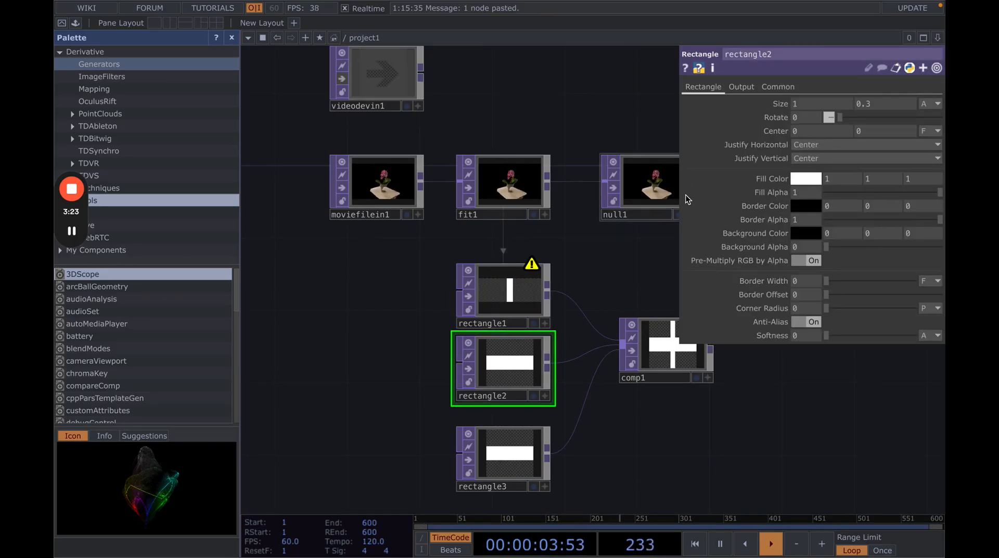
click(770, 87)
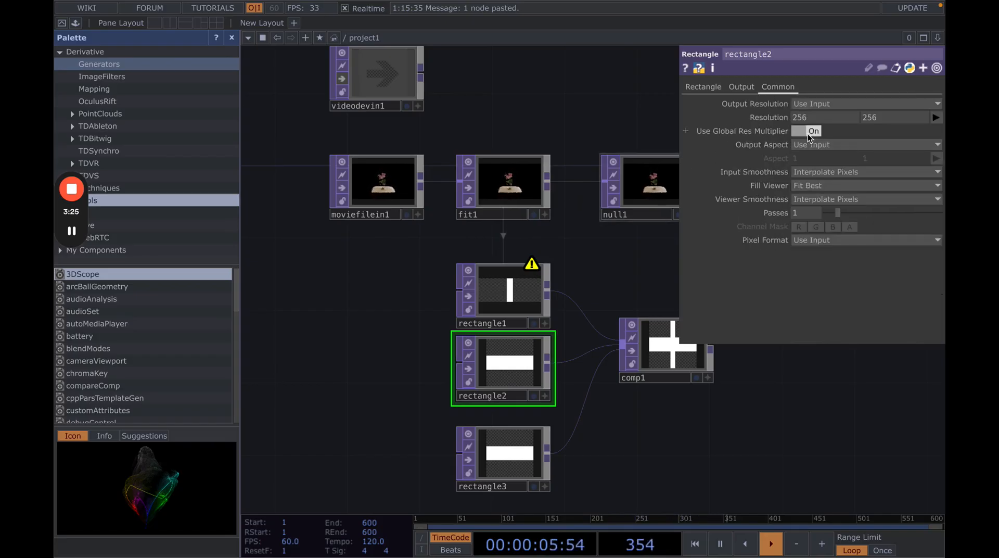
right_click(780, 117)
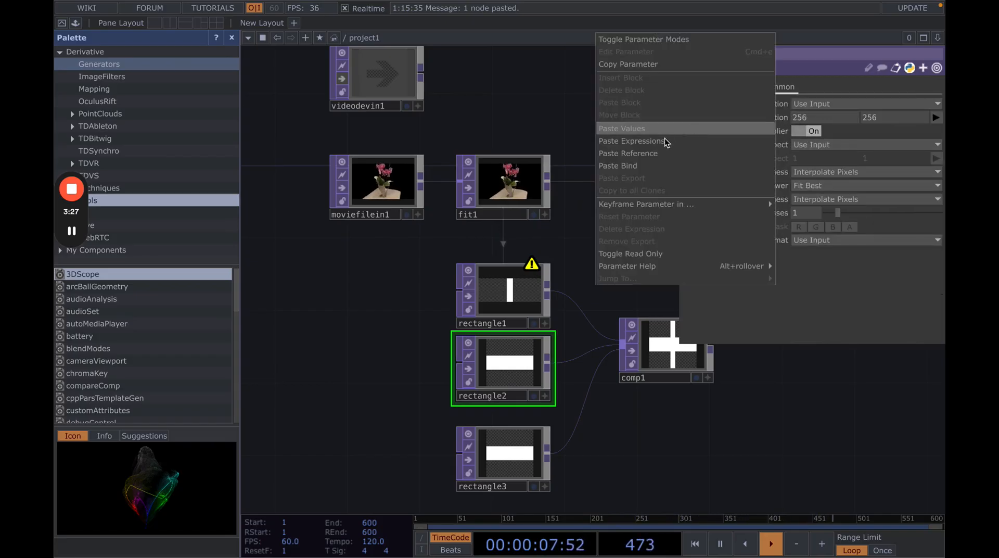
click(654, 152)
click(520, 455)
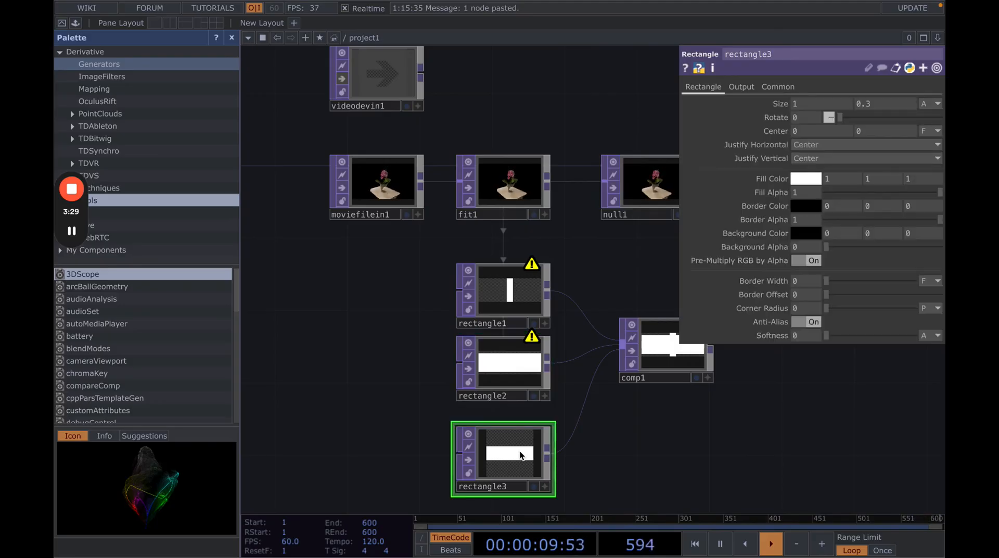
click(772, 87)
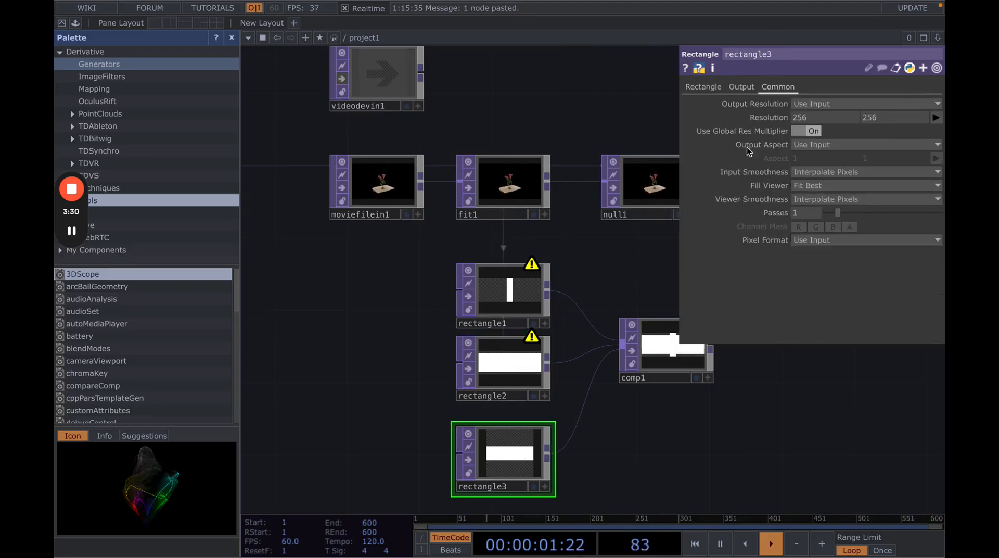
right_click(767, 117)
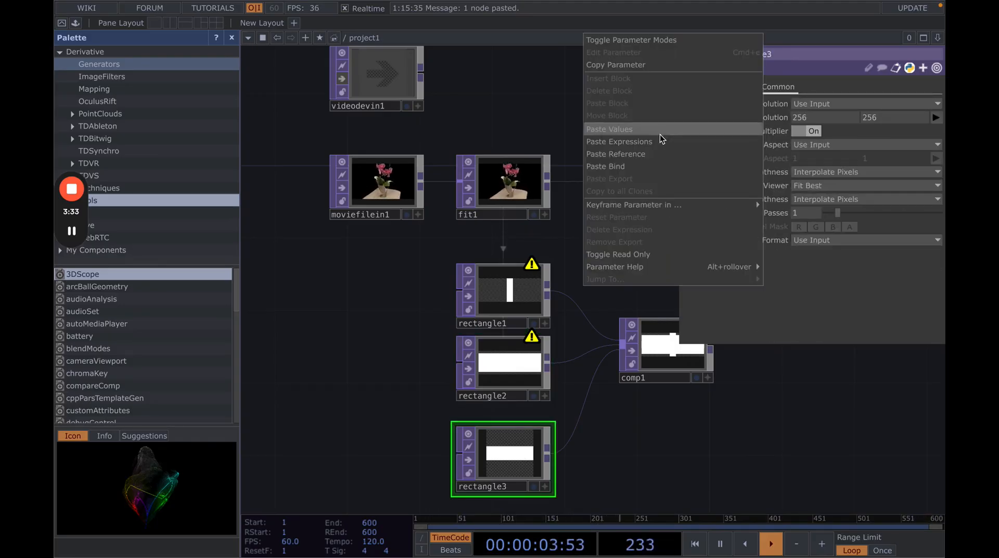
click(644, 154)
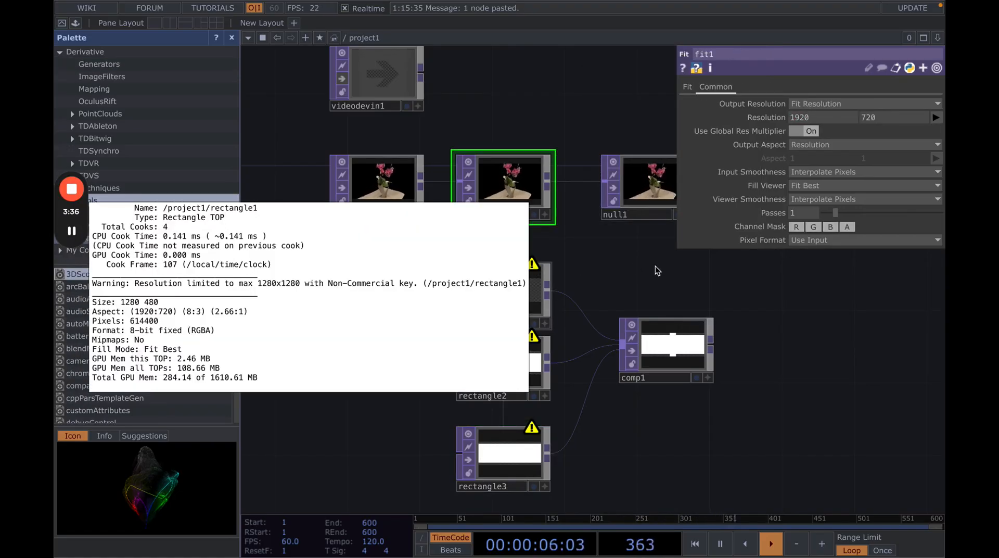
Set the Fit operator's resolution width to 1280
click(801, 118)
text(128)
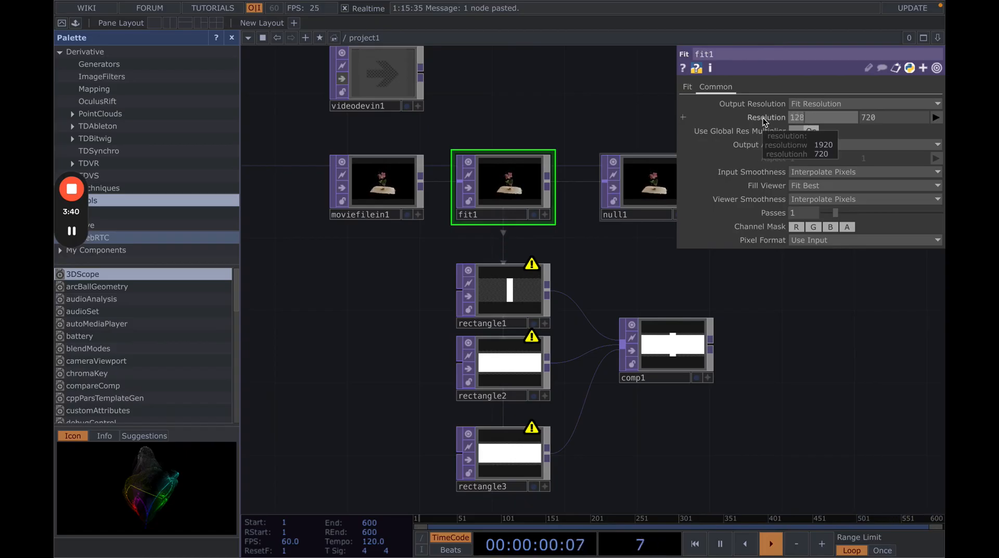
text(0)
key(Return)
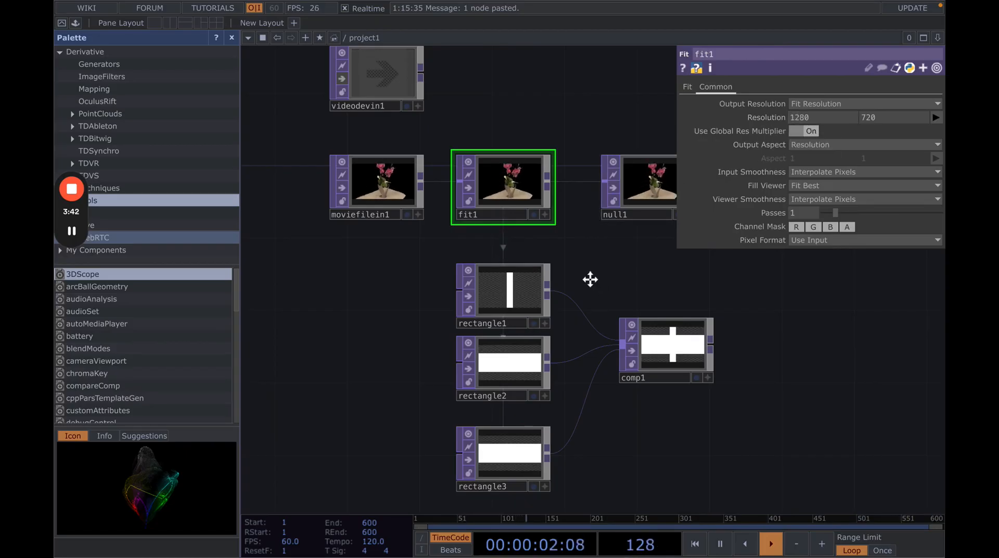
drag(590, 280, 551, 284)
scroll(554, 285, down, 1)
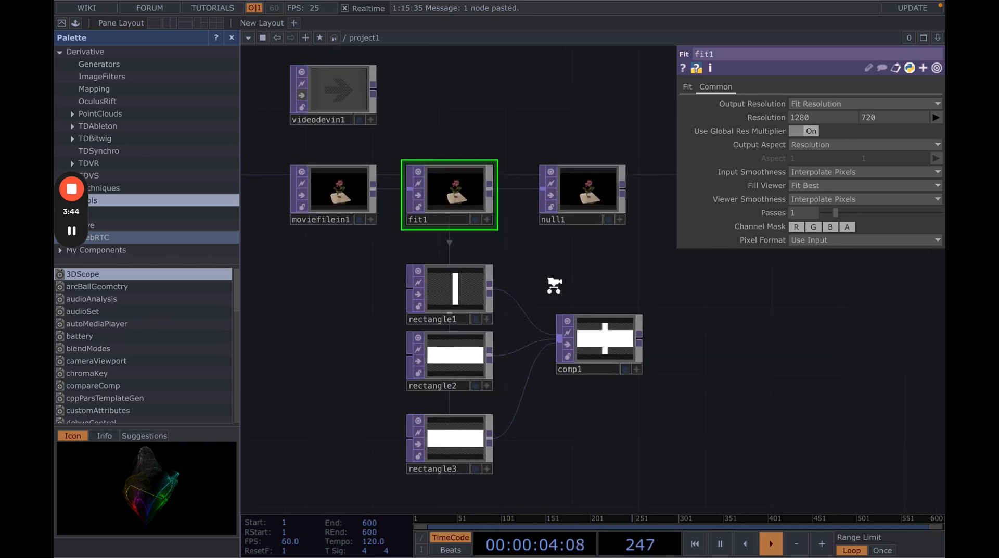
scroll(555, 285, down, 2)
scroll(554, 286, down, 3)
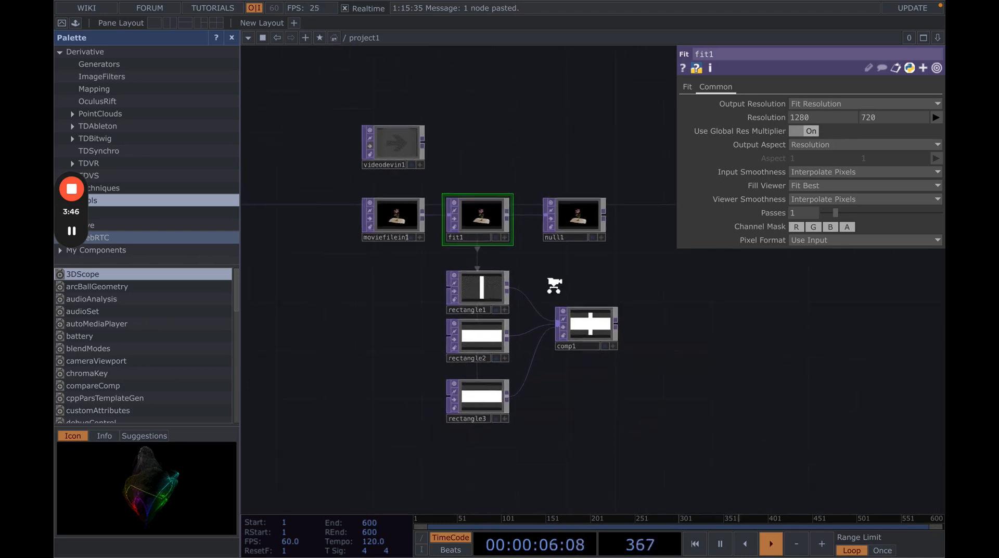
drag(533, 374, 576, 342)
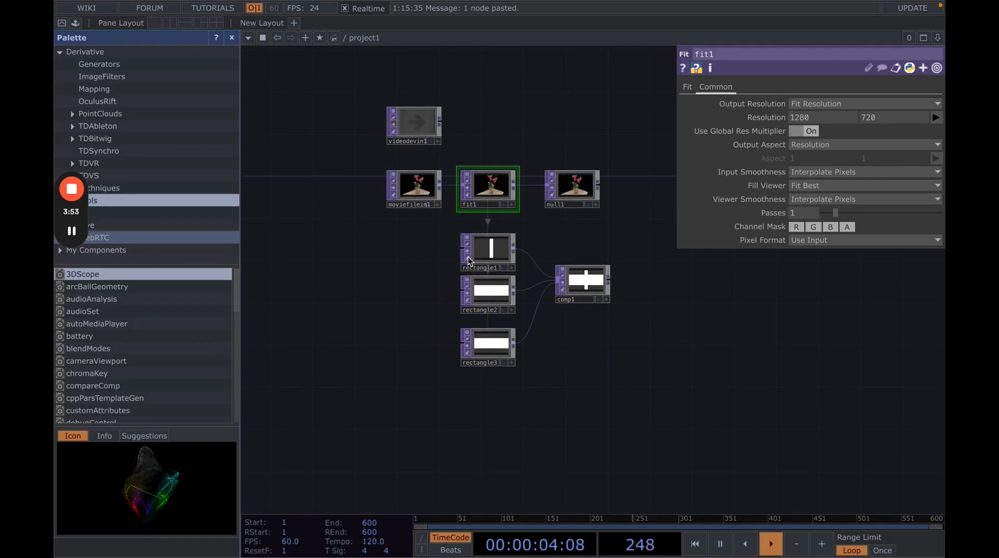
drag(452, 255, 512, 310)
right_drag(509, 288, 677, 454)
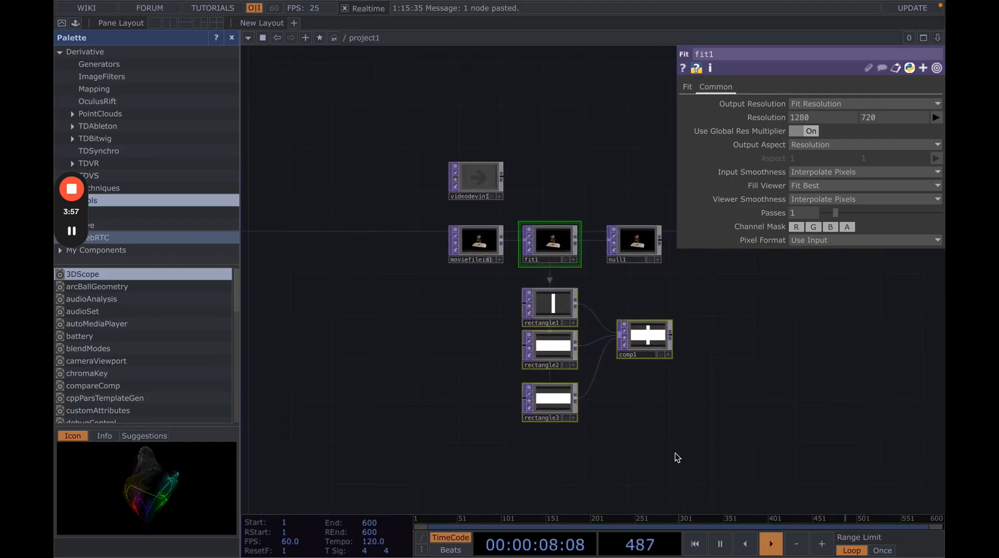
drag(615, 386, 539, 375)
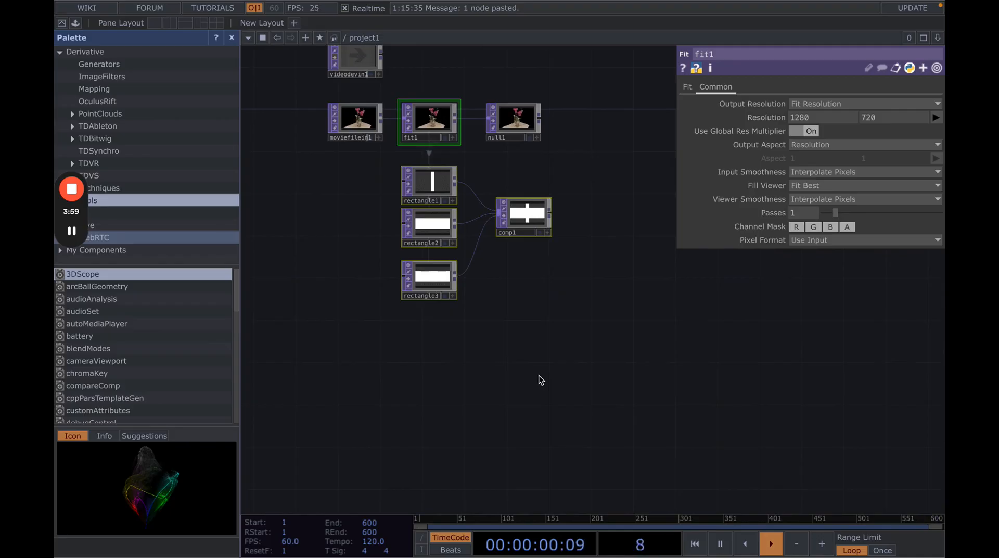
click(538, 375)
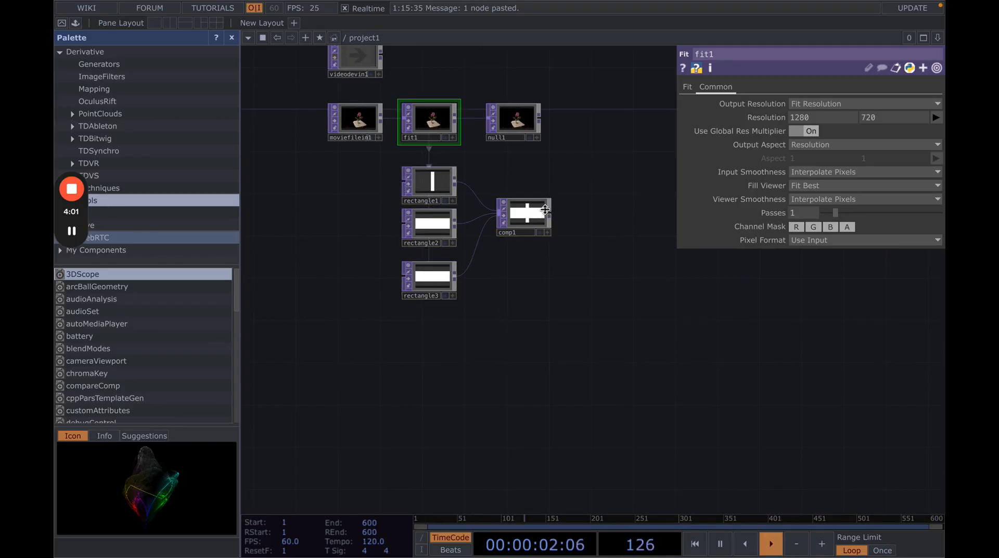
Add a Grid SOP in the empty area below the Rectangle operators
drag(542, 357, 616, 315)
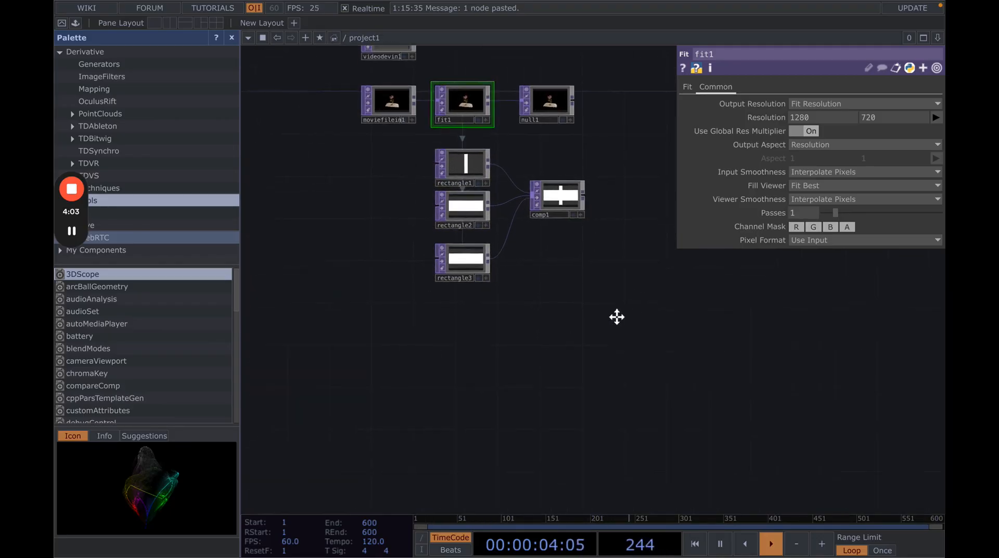
drag(401, 349, 393, 347)
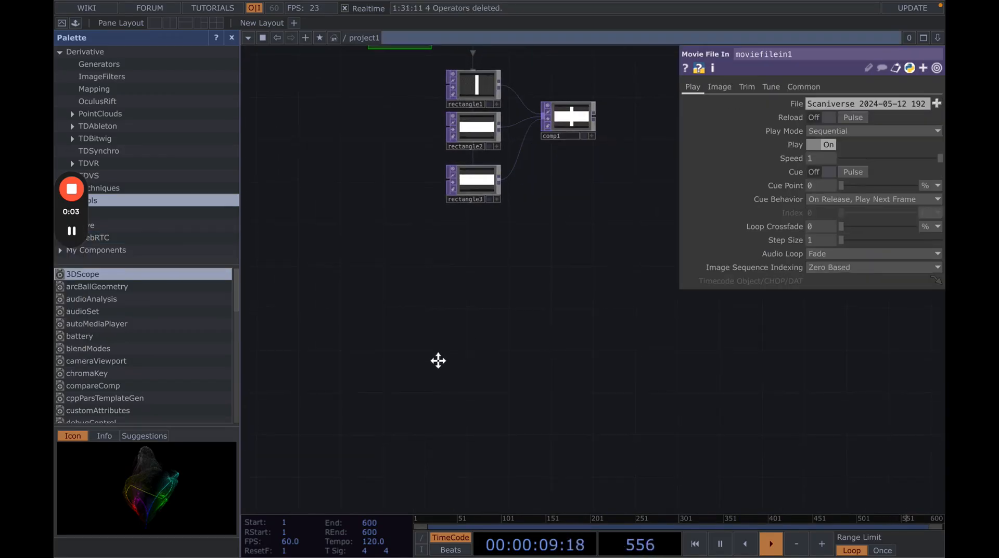
drag(437, 359, 432, 373)
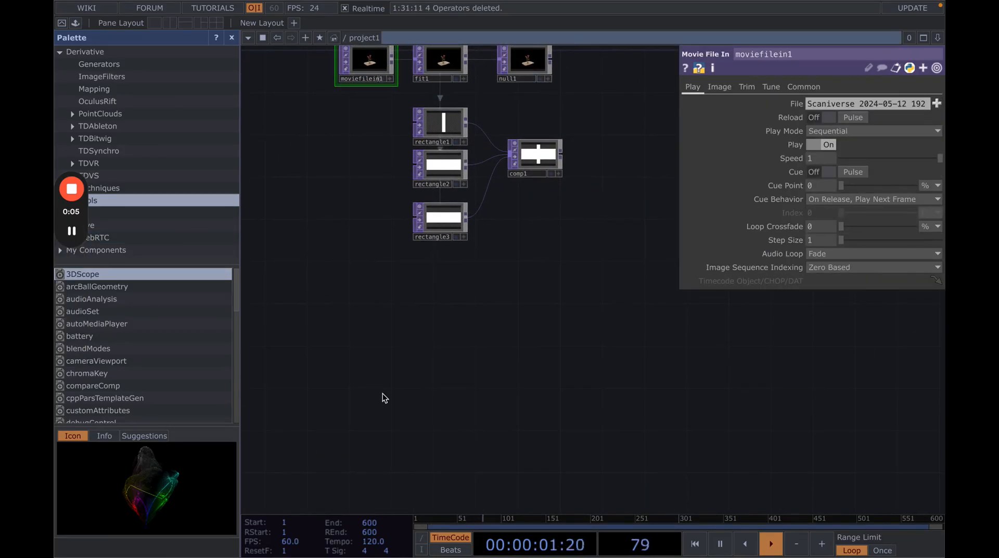
key(Tab)
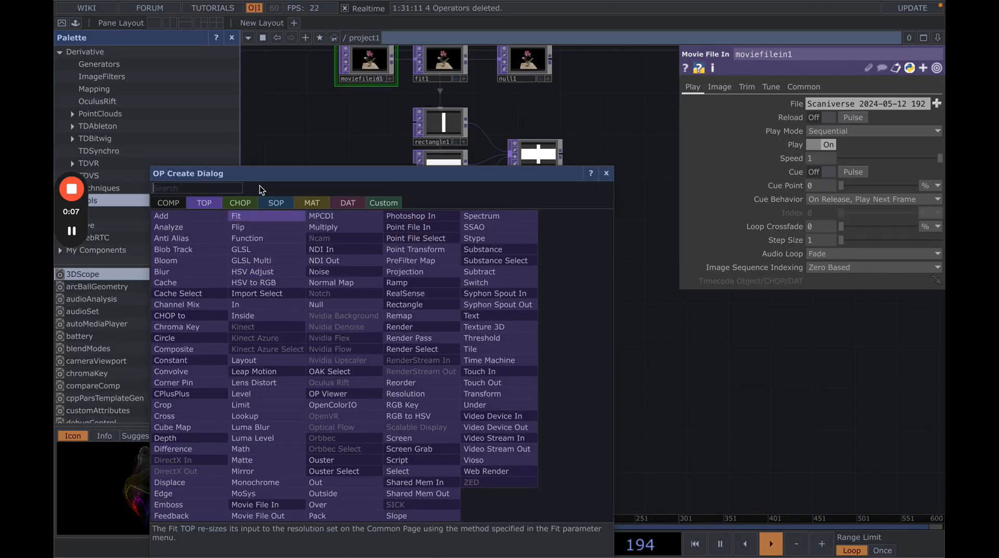
click(270, 202)
text(grid)
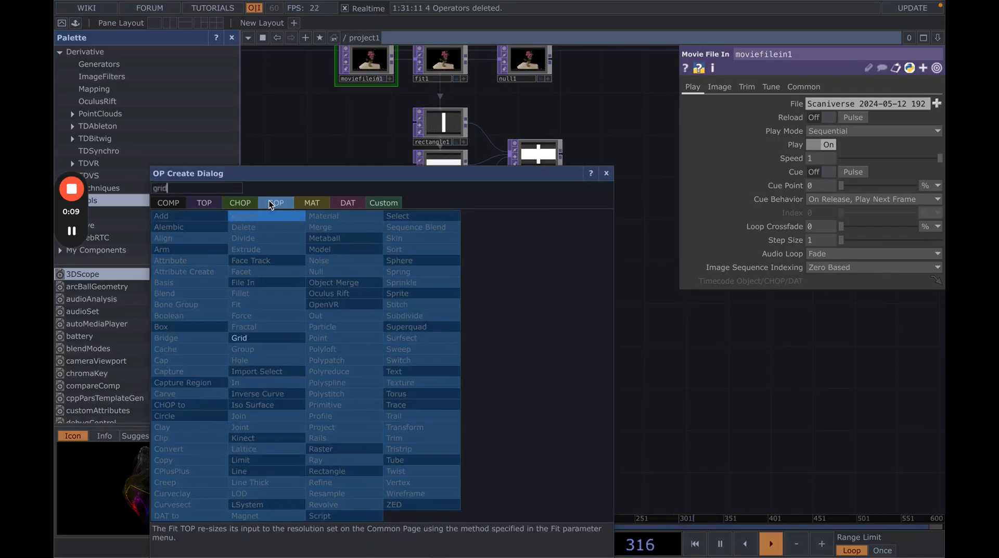
key(Return)
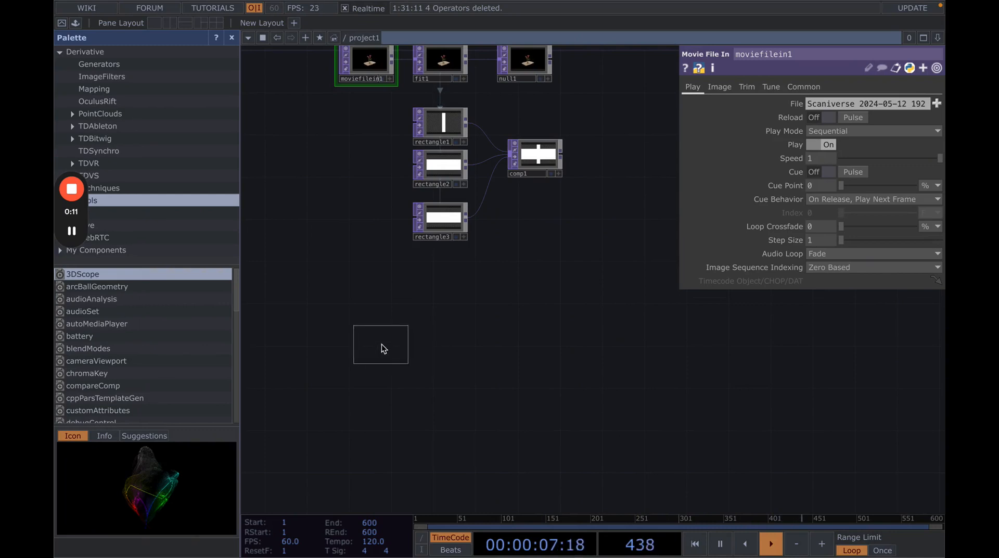
click(381, 347)
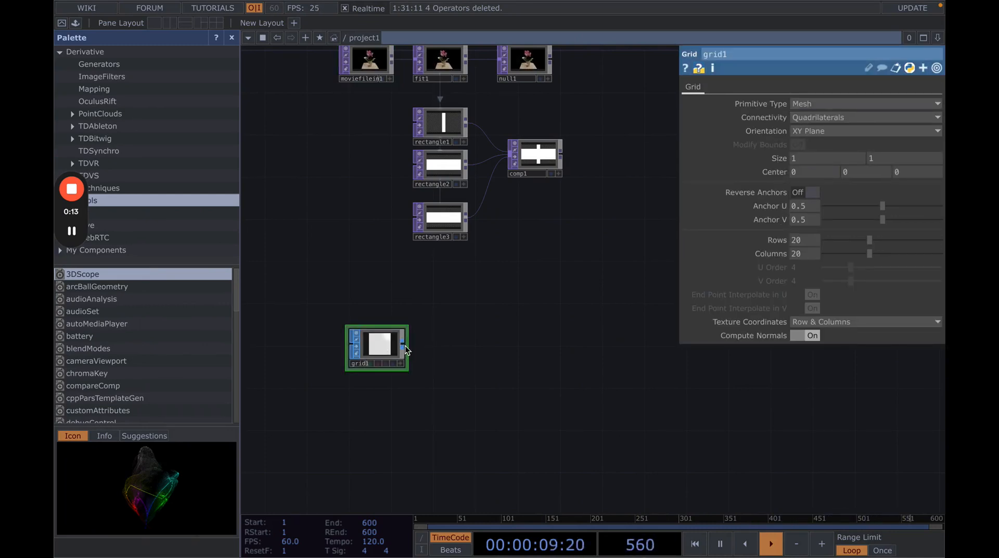
Add a Null SOP beside the Grid and wire the Grid's output into it
key(Tab)
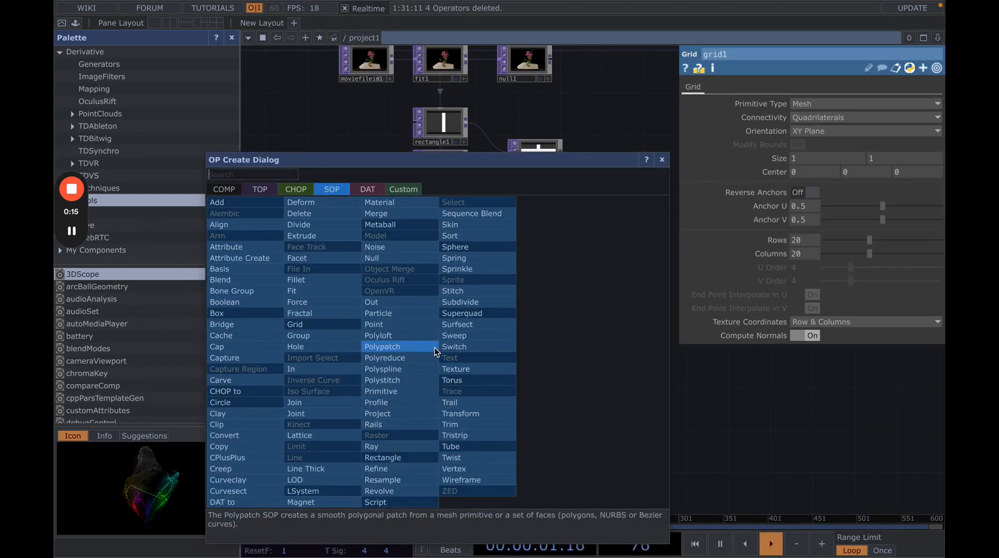
text(null)
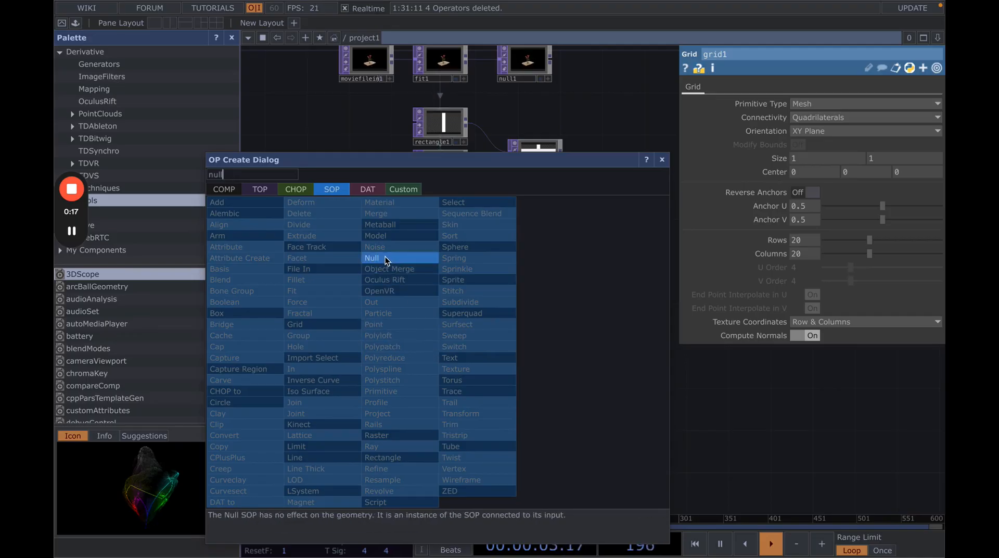
click(385, 259)
click(452, 346)
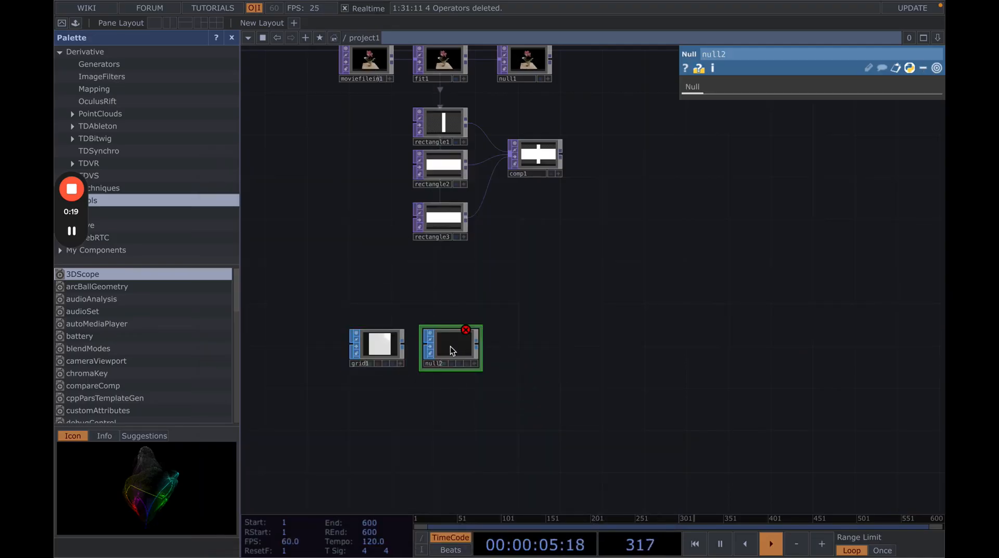
drag(405, 348, 422, 349)
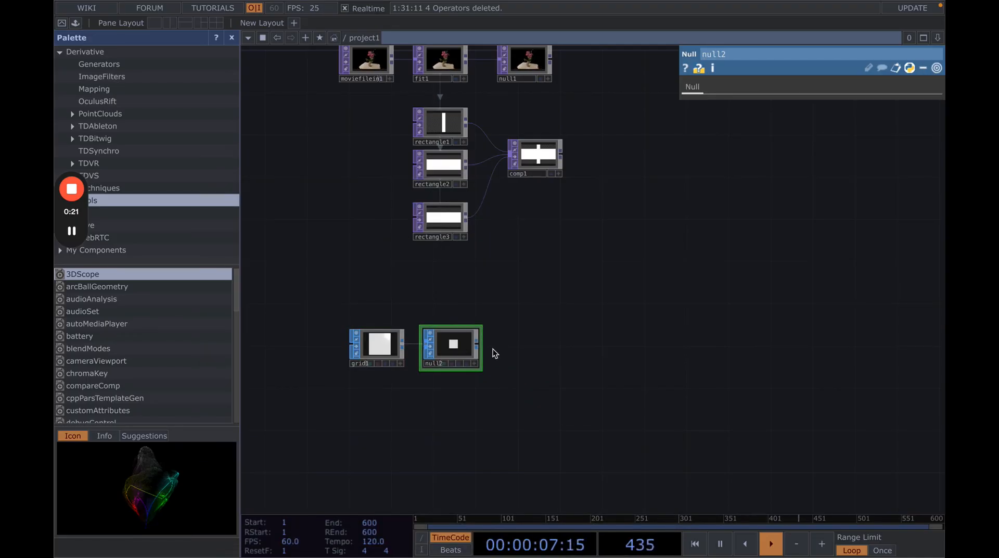
Add a Geometry COMP beside the Null SOP, leaving it unconnected
key(Tab)
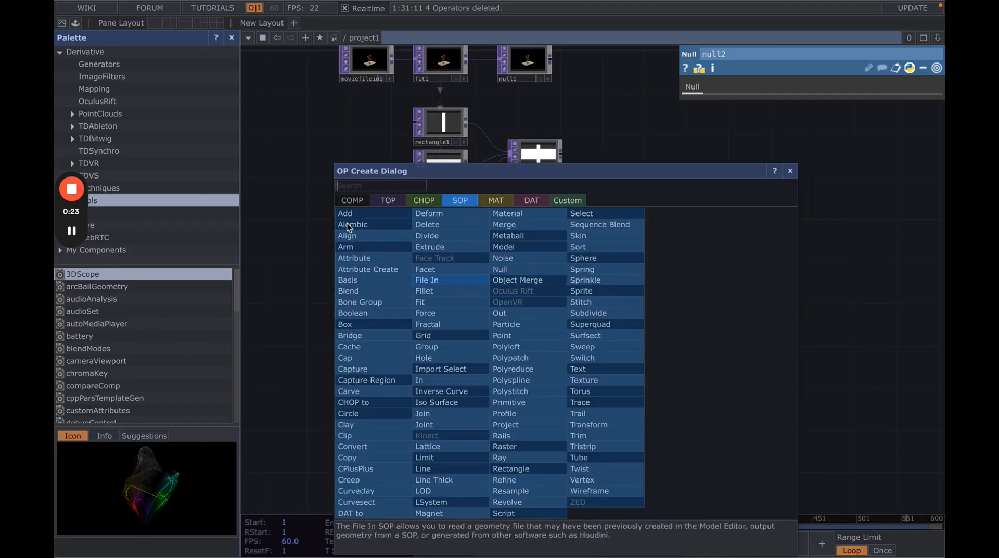
click(349, 201)
text(geomet)
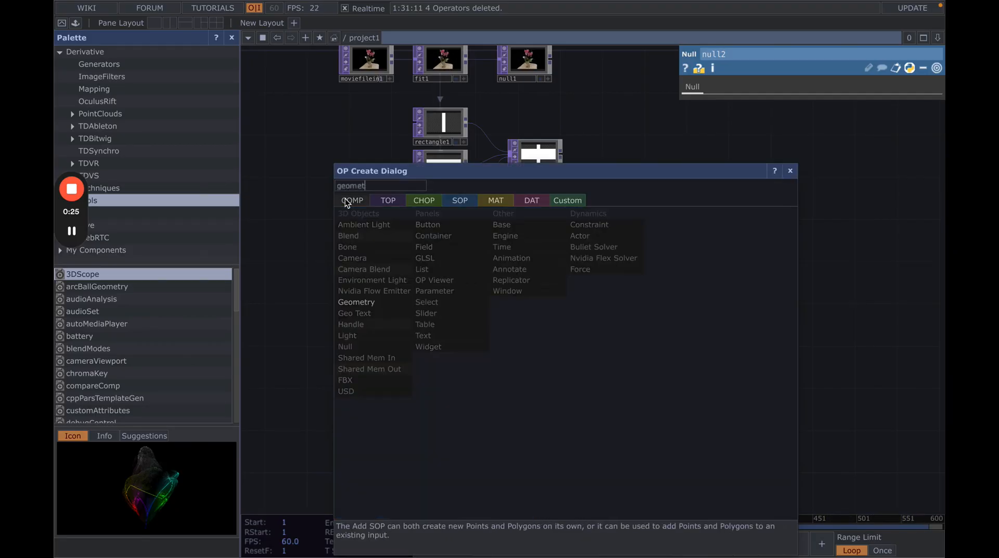
key(Return)
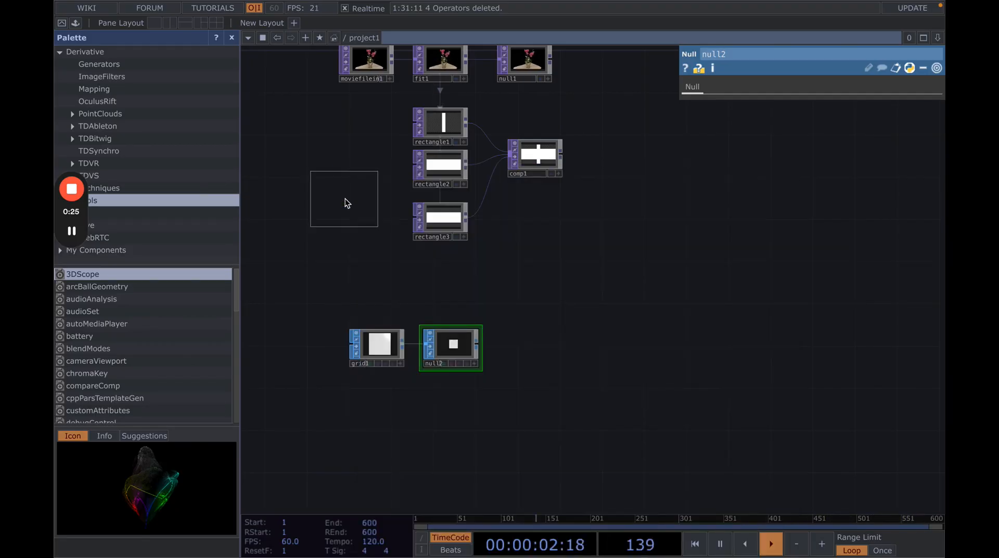
click(572, 344)
Add a Camera COMP directly above the Geometry component
key(Tab)
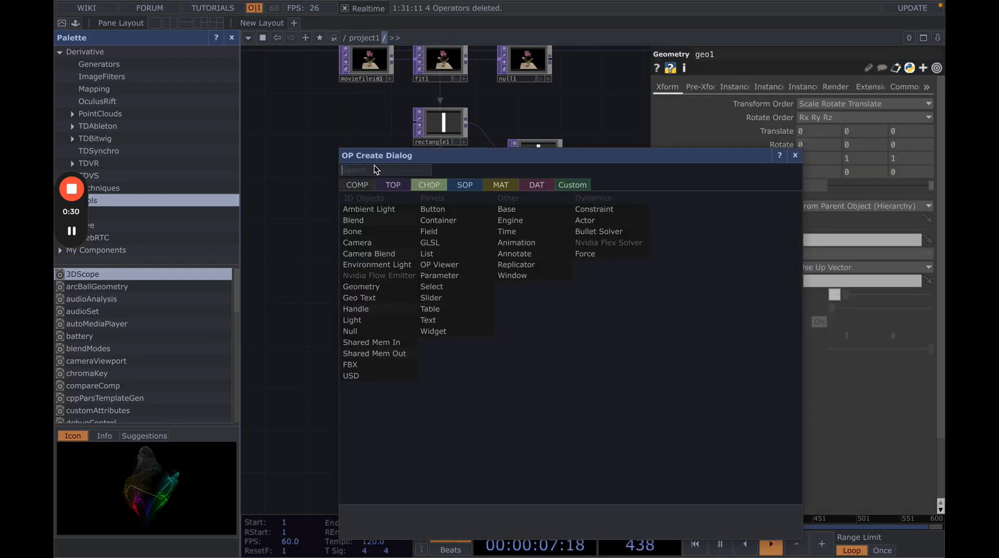
text(camera)
key(Return)
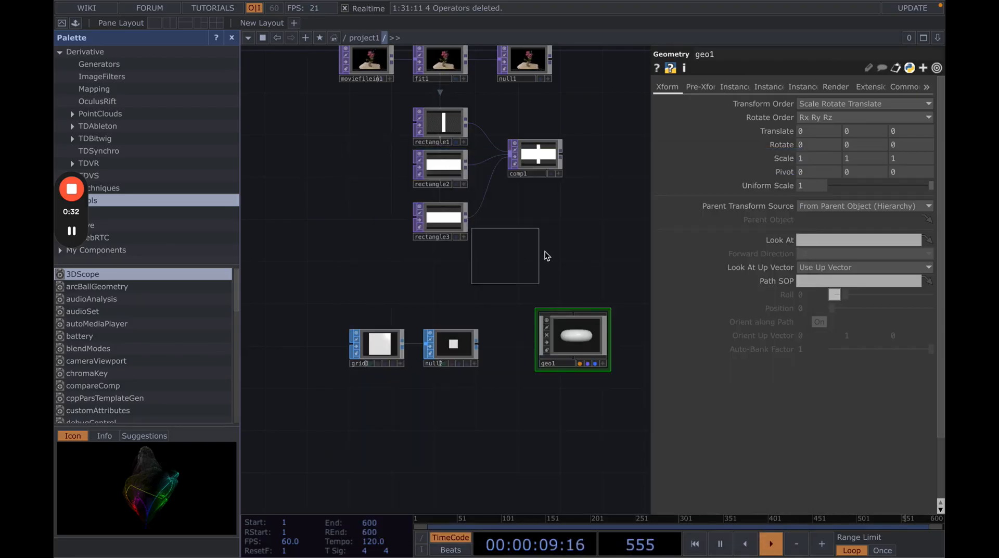
click(571, 263)
Add a Light COMP beside the Camera component
key(Tab)
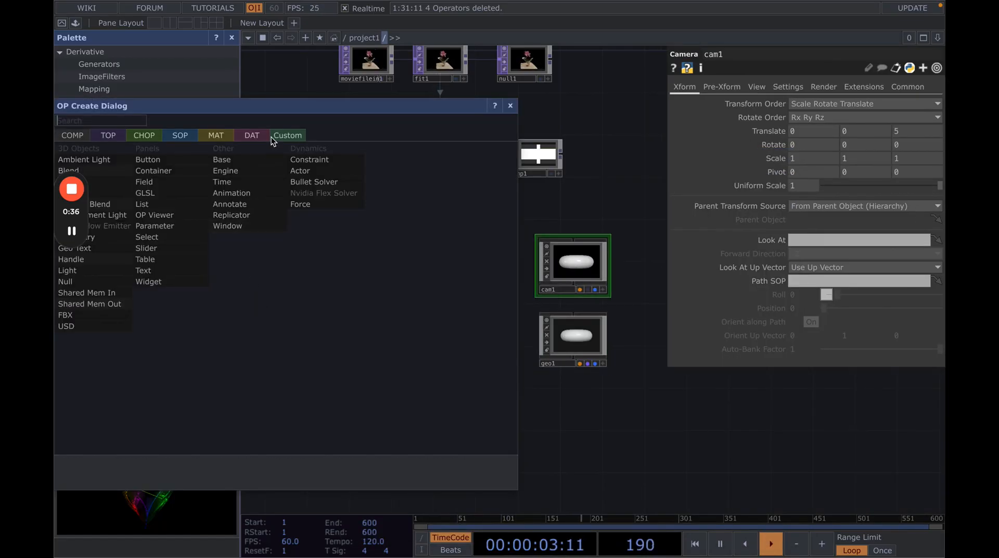
drag(270, 108, 401, 116)
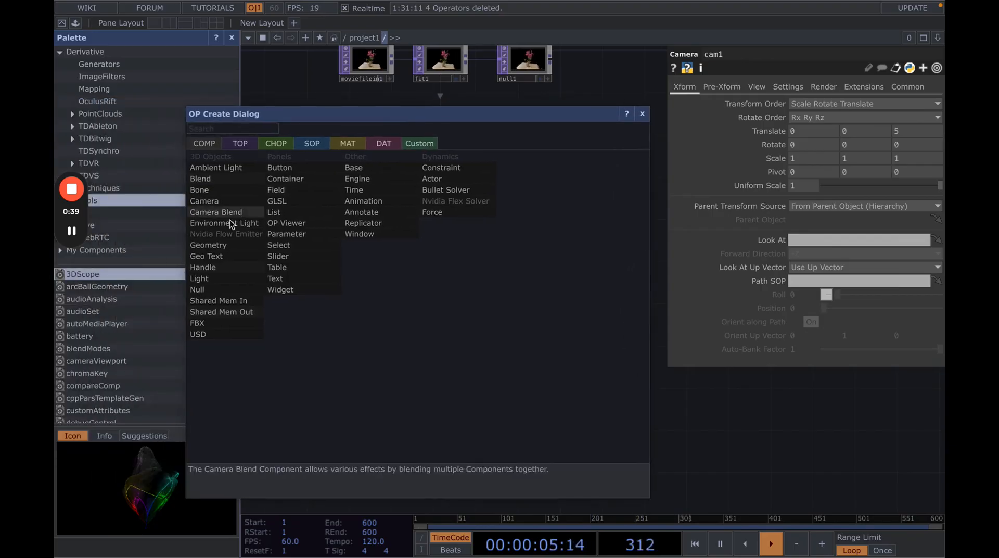
click(213, 281)
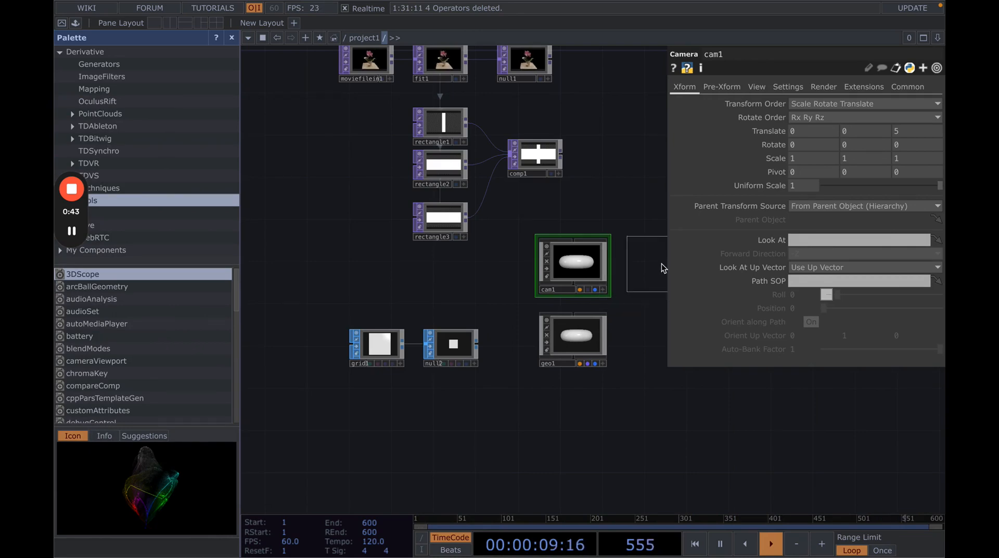
click(622, 255)
drag(631, 401, 486, 414)
key(Tab)
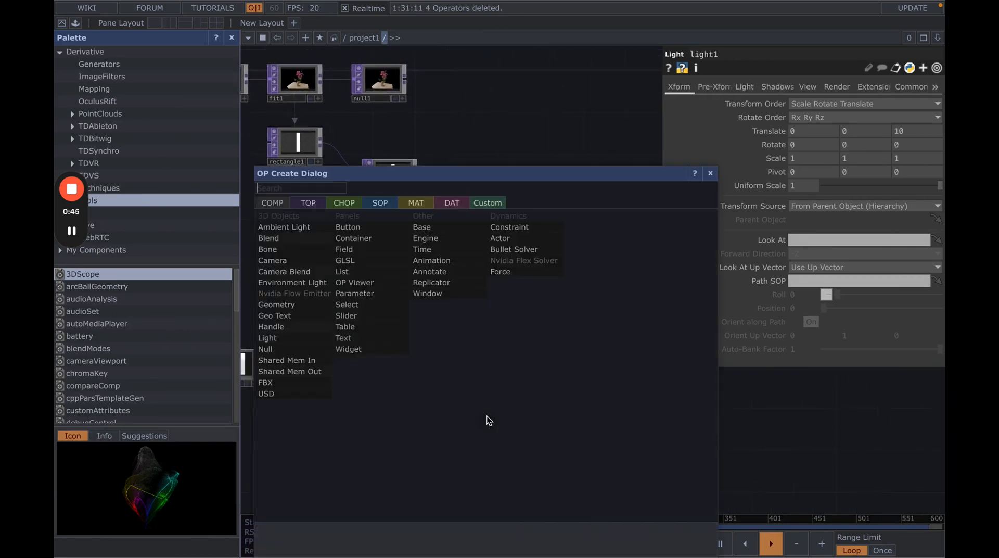
text(render)
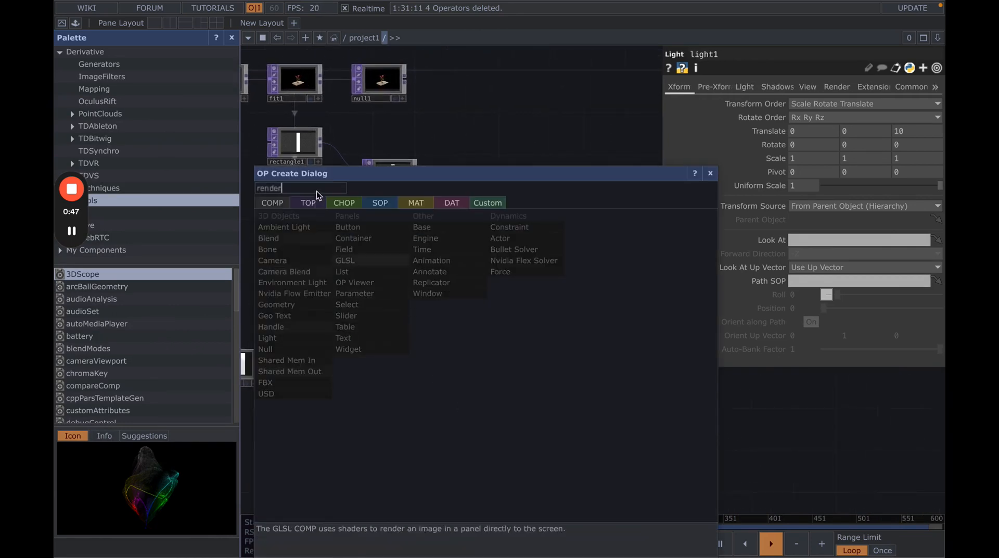
click(312, 208)
click(523, 332)
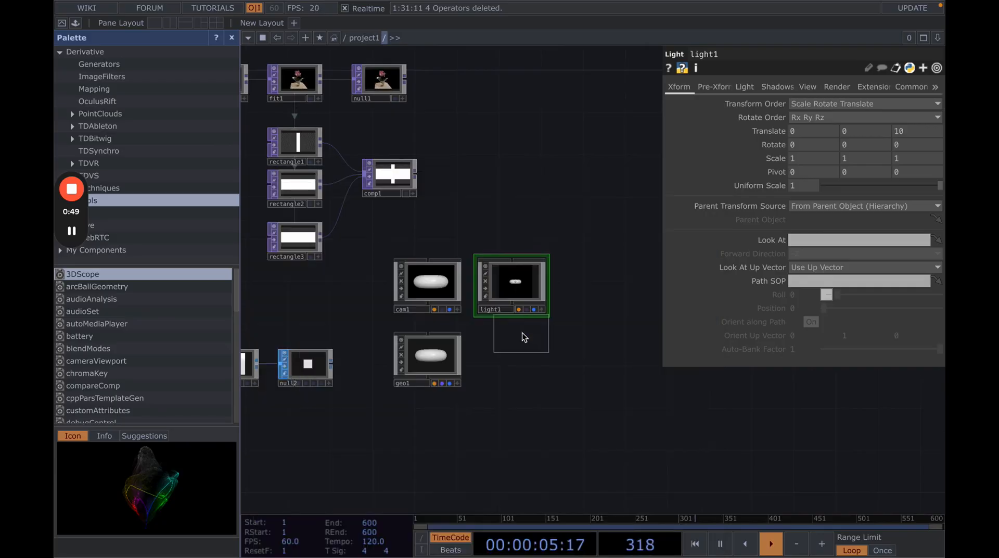
click(521, 398)
key(Delete)
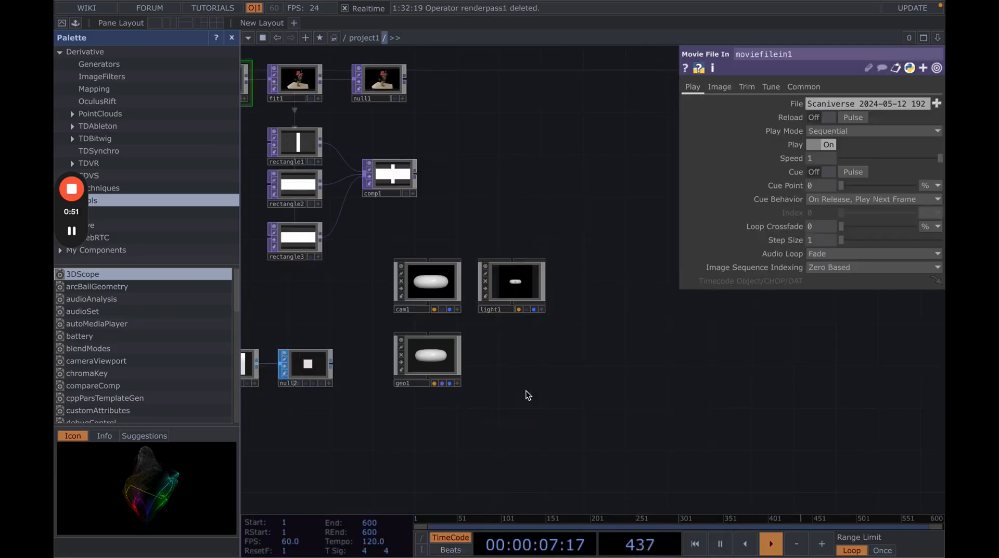
Add a Render TOP in the empty area below the Light component
key(Tab)
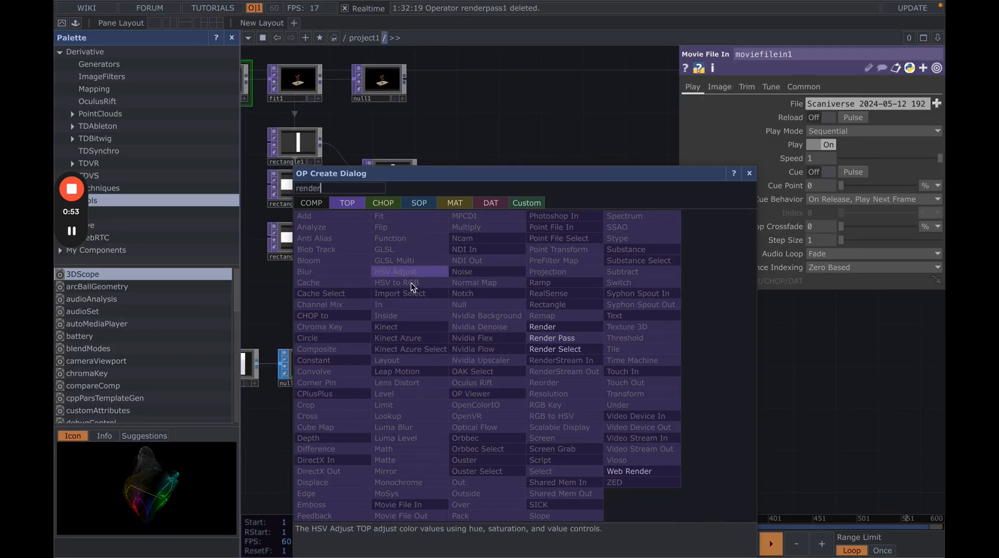
click(541, 327)
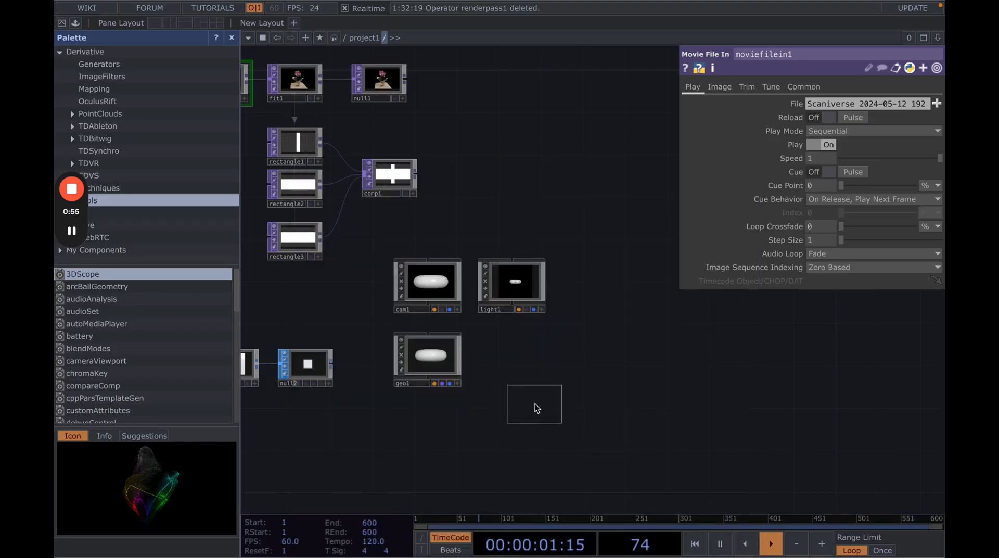
click(535, 404)
Set the Grid SOP's size to .1 by 2, with 13 rows and 13 columns
drag(415, 432, 473, 432)
click(290, 369)
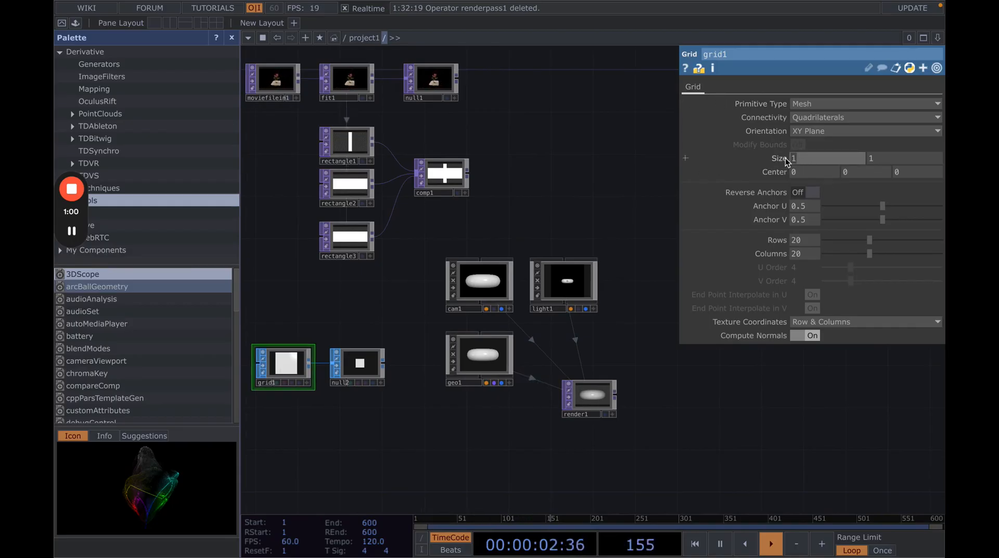
text(.2)
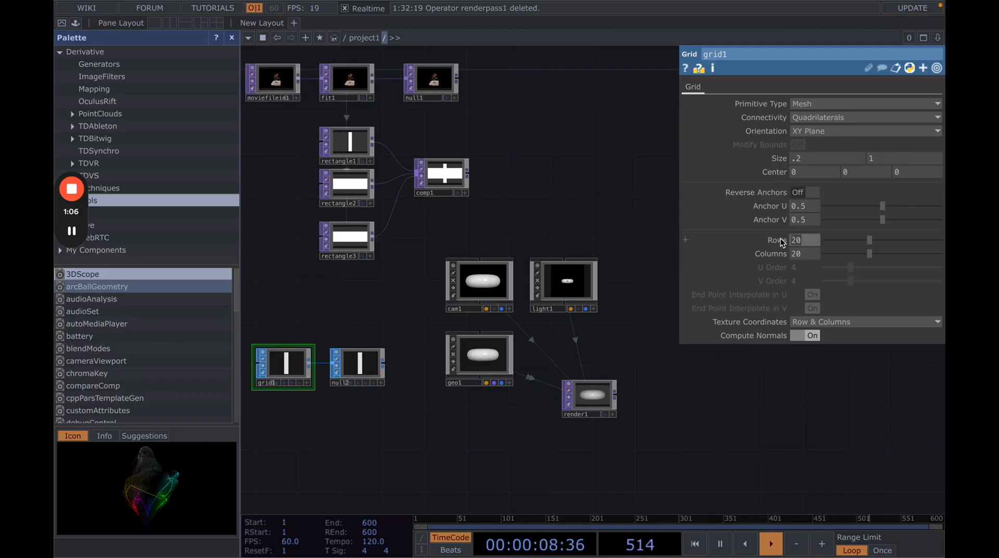
text(13)
key(Return)
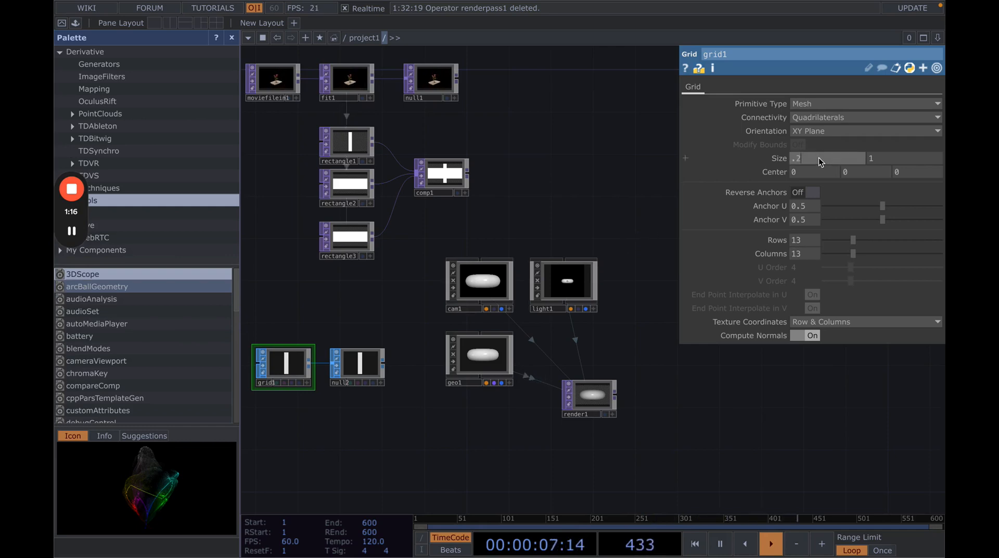
text(.1)
click(879, 158)
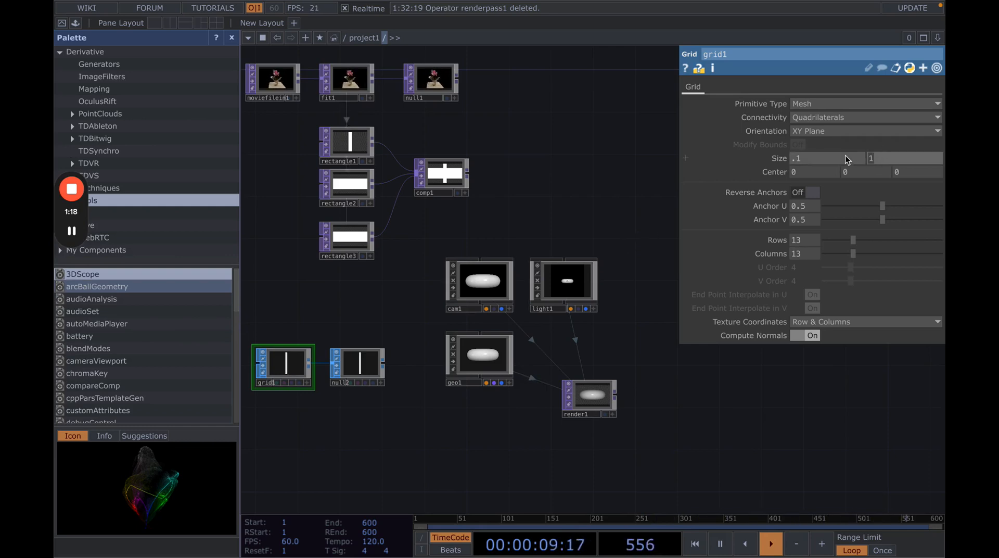
Try to wire the Null SOP's output into the existing Geometry component
drag(376, 454, 429, 456)
scroll(437, 393, up, 8)
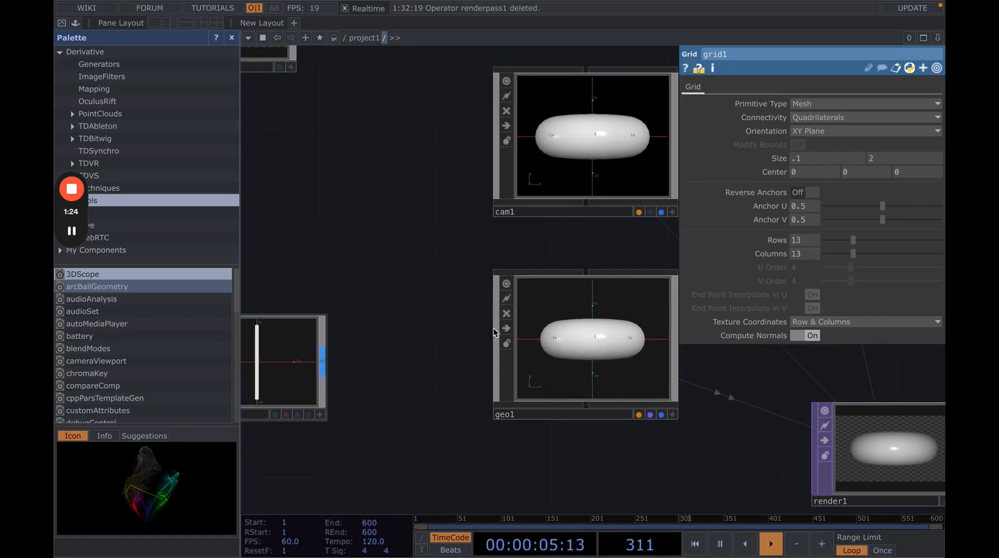
click(507, 341)
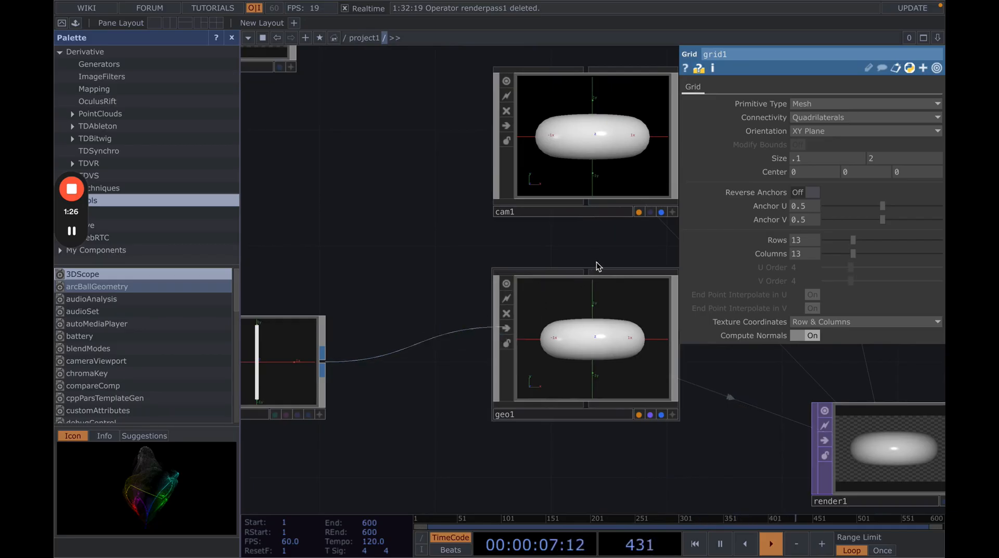
click(587, 270)
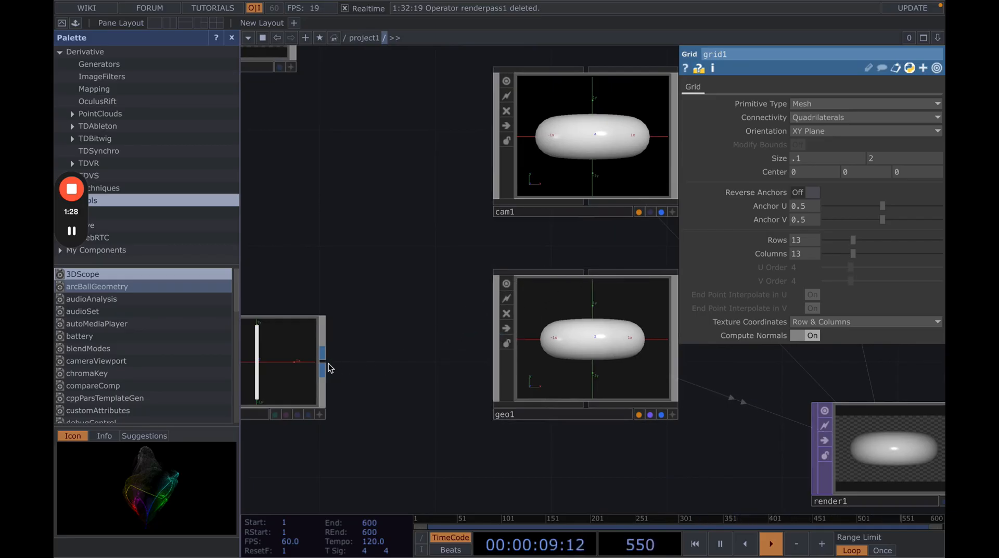
drag(324, 363, 503, 347)
drag(371, 358, 515, 348)
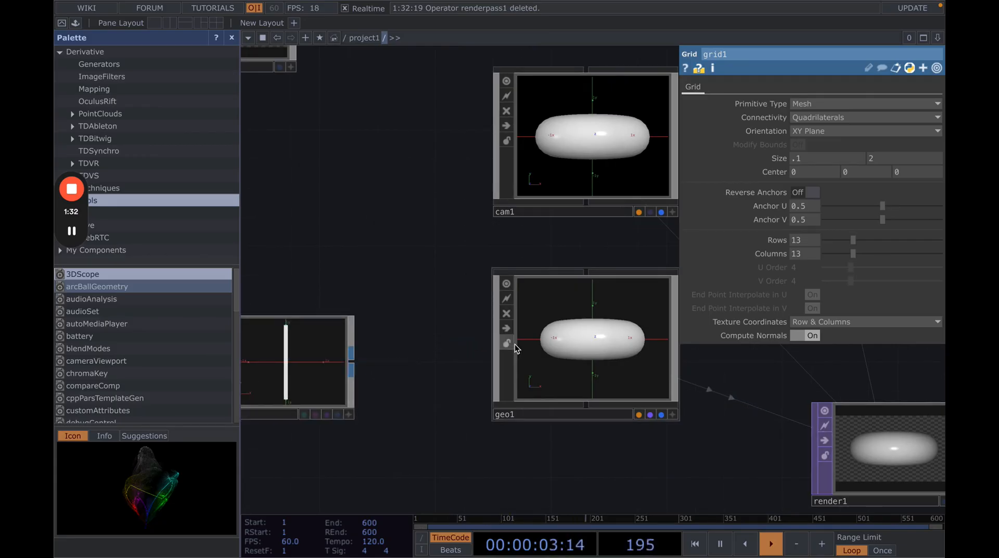
mouse_move(73, 259)
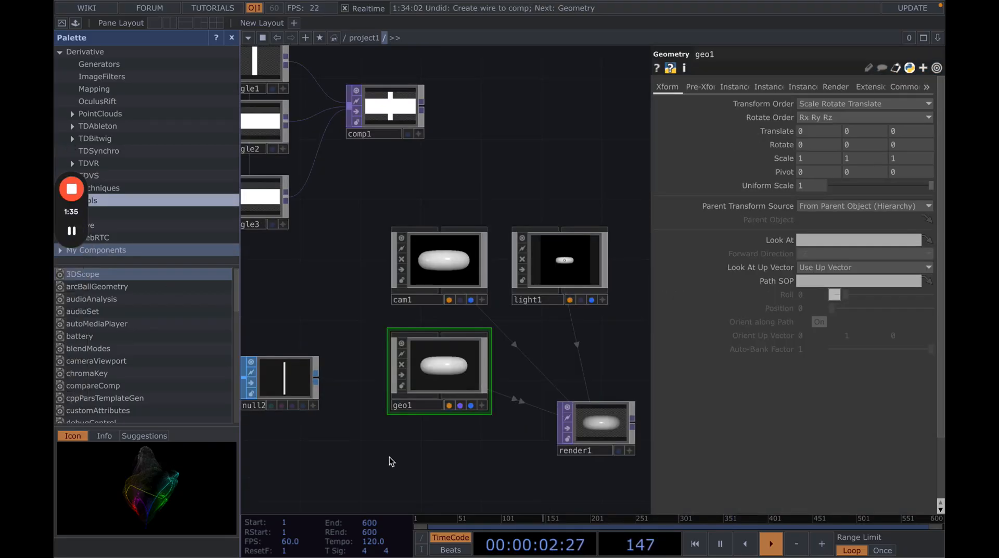
Delete the unconnected Geometry component
drag(389, 457, 432, 469)
scroll(431, 469, up, 2)
key(Delete)
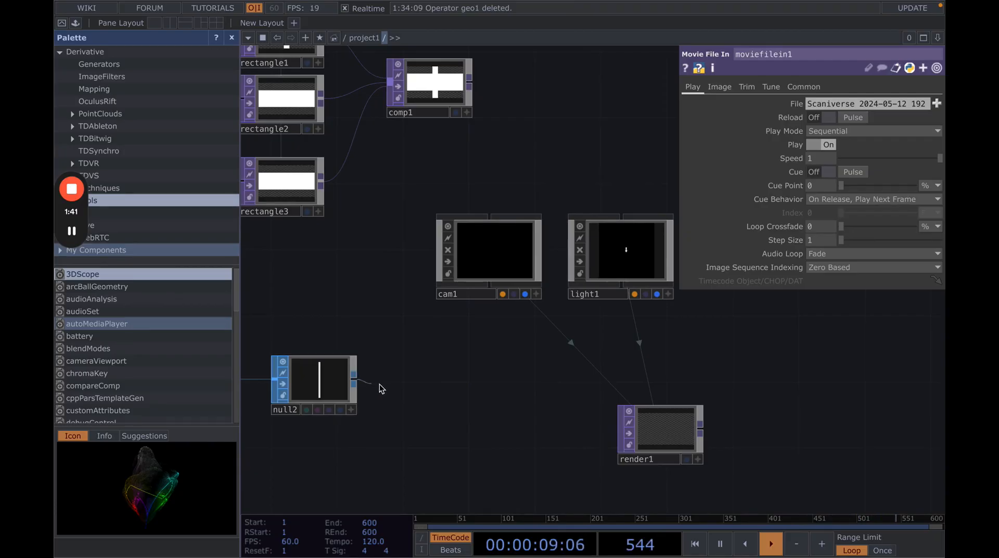
Create a Geometry COMP from the Null SOP's output so the Null feeds it, placing it below the Camera
click(395, 384)
text(geo)
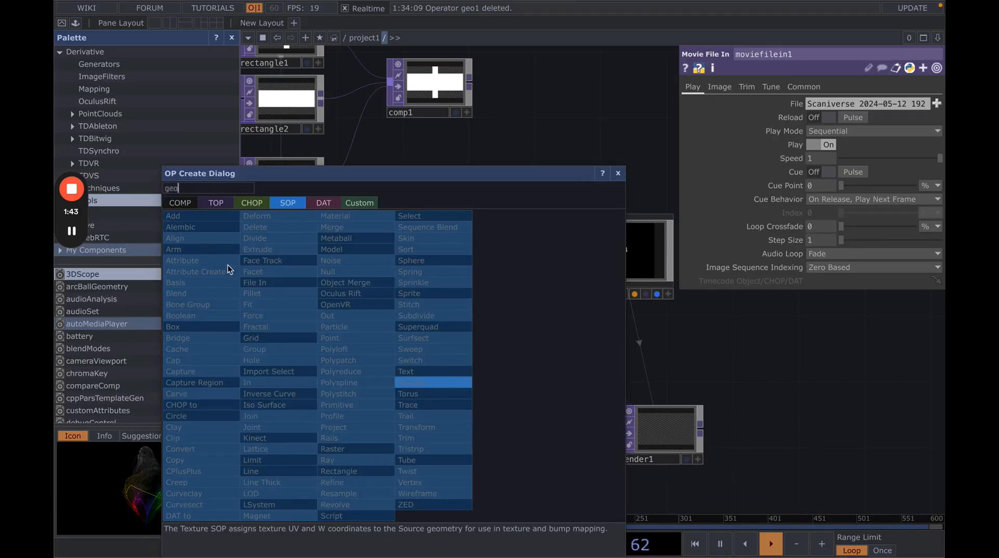
click(187, 204)
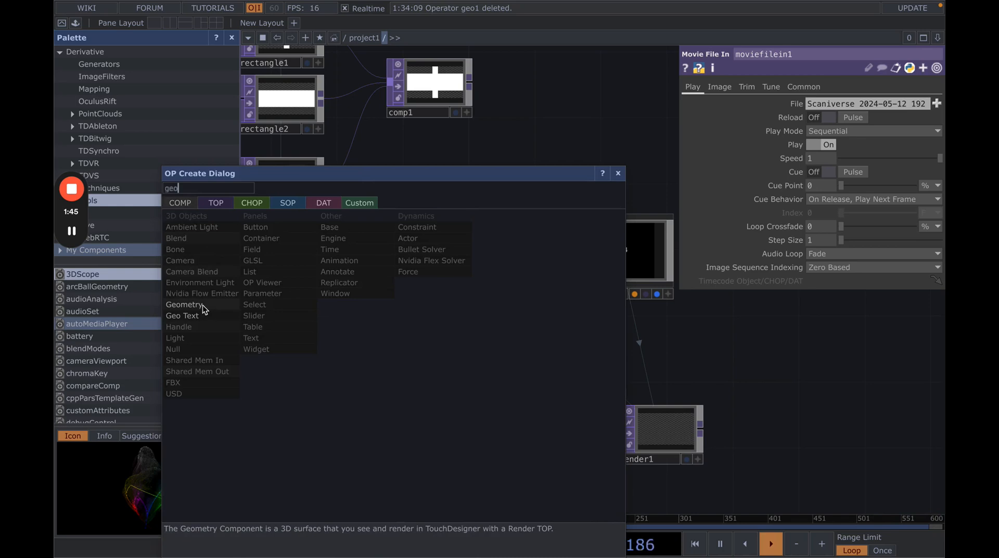
click(202, 304)
click(473, 378)
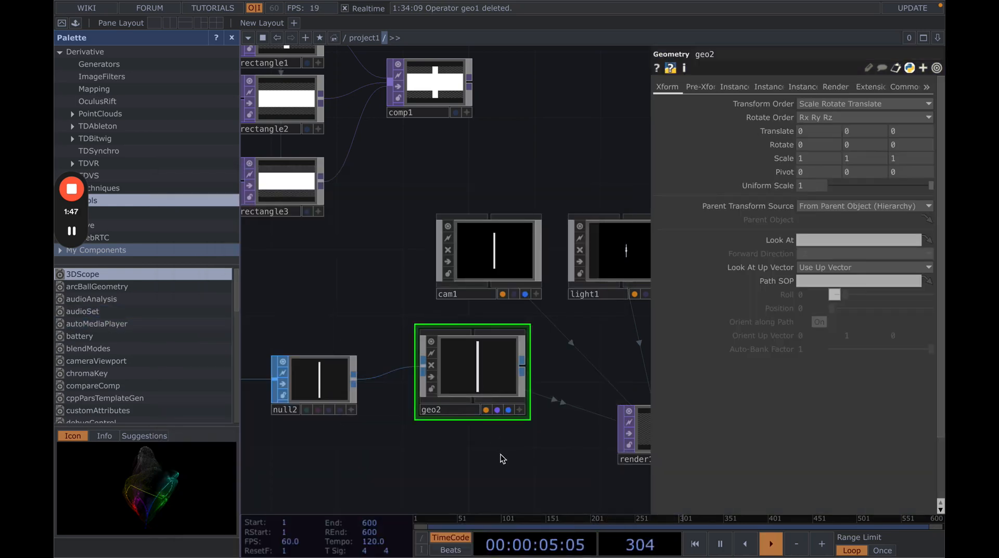
Add a Noise CHOP to the network, positioned below the Grid and Null SOPs
drag(466, 431, 476, 373)
scroll(408, 415, down, 2)
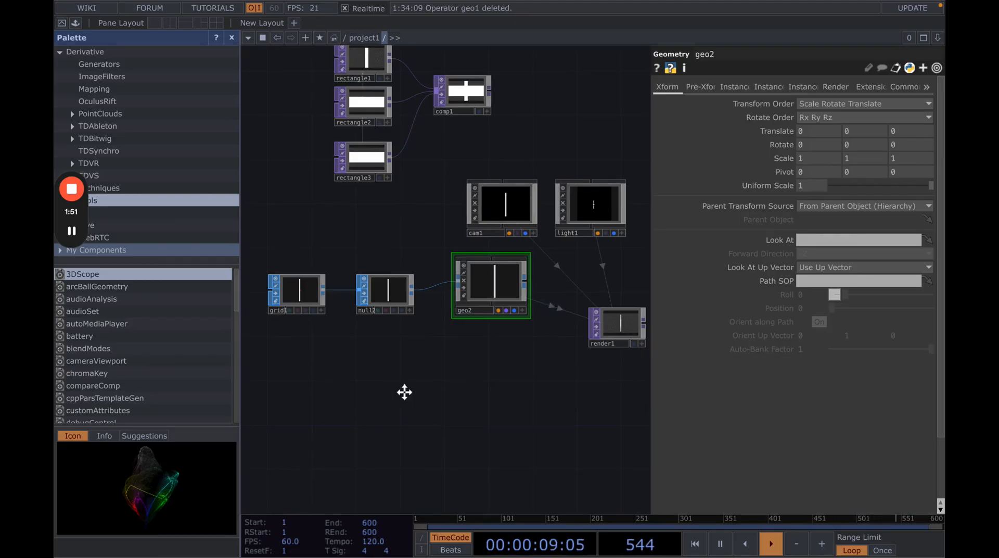
drag(403, 390, 502, 336)
drag(442, 345, 455, 341)
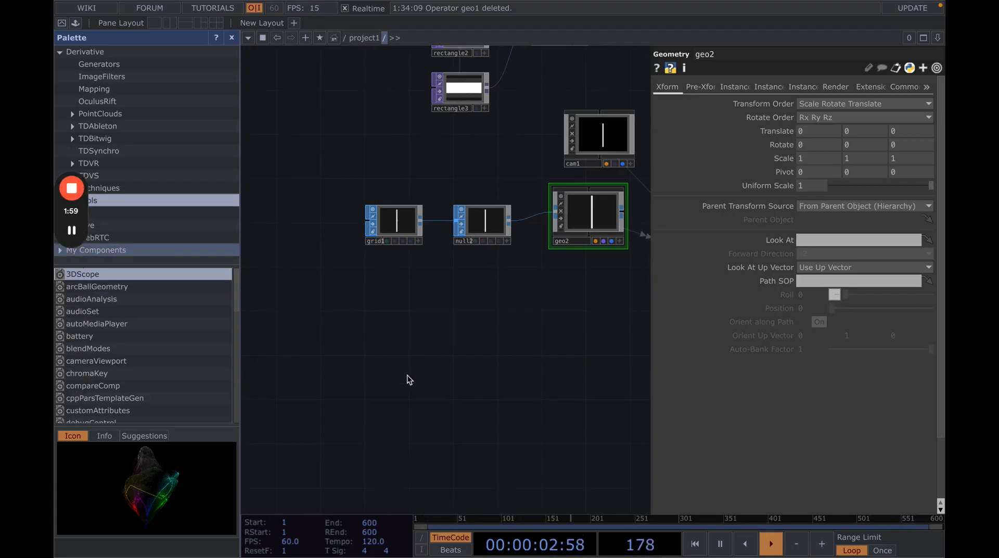
key(Tab)
text(noise)
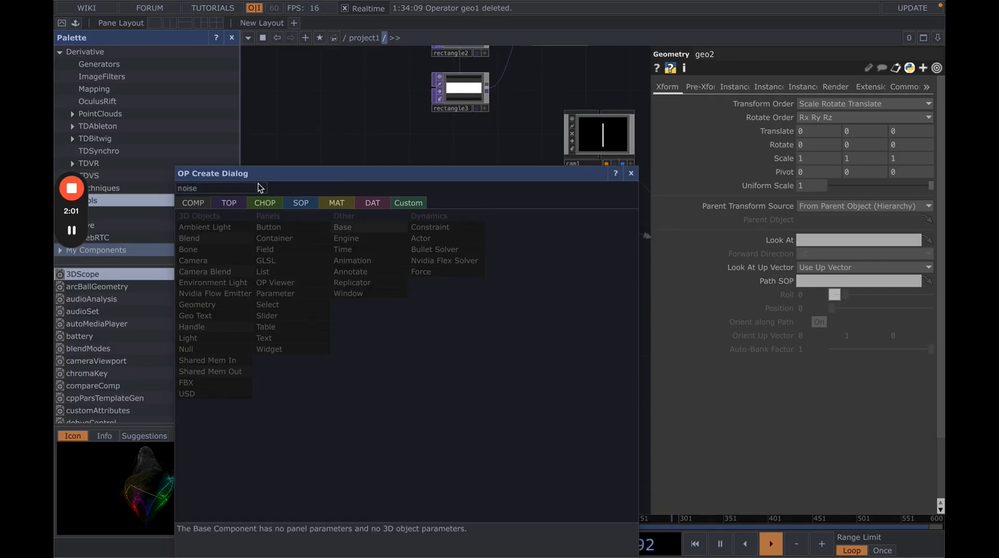
click(265, 204)
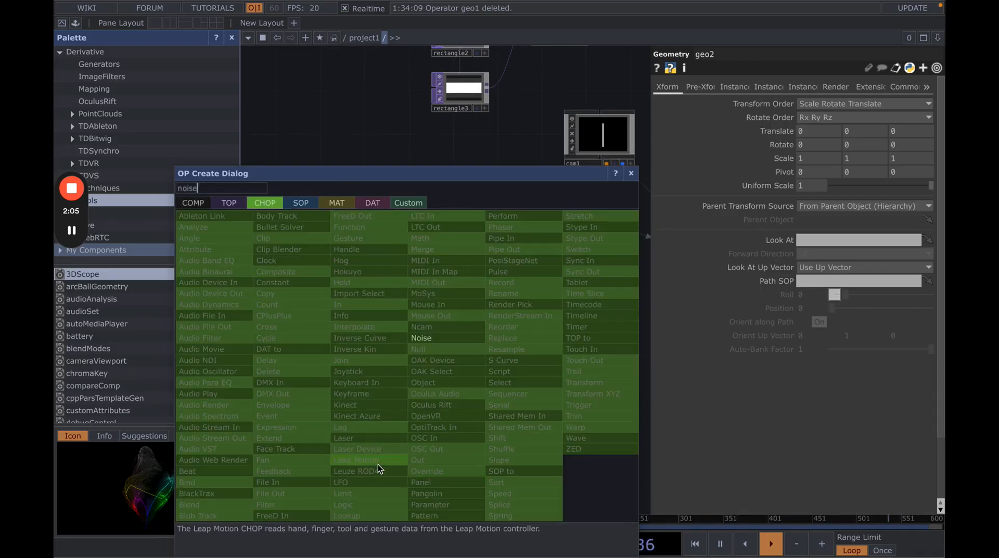
click(425, 338)
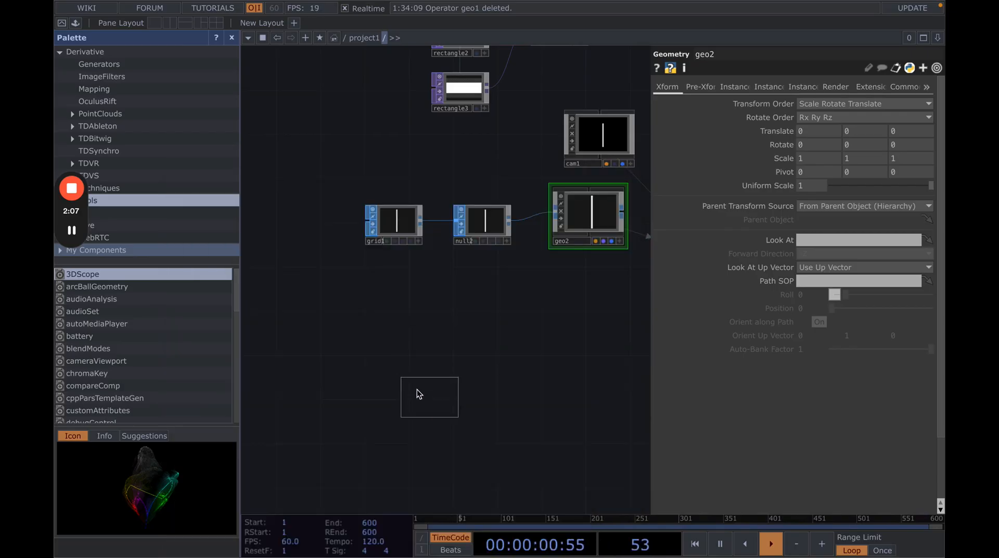
click(405, 345)
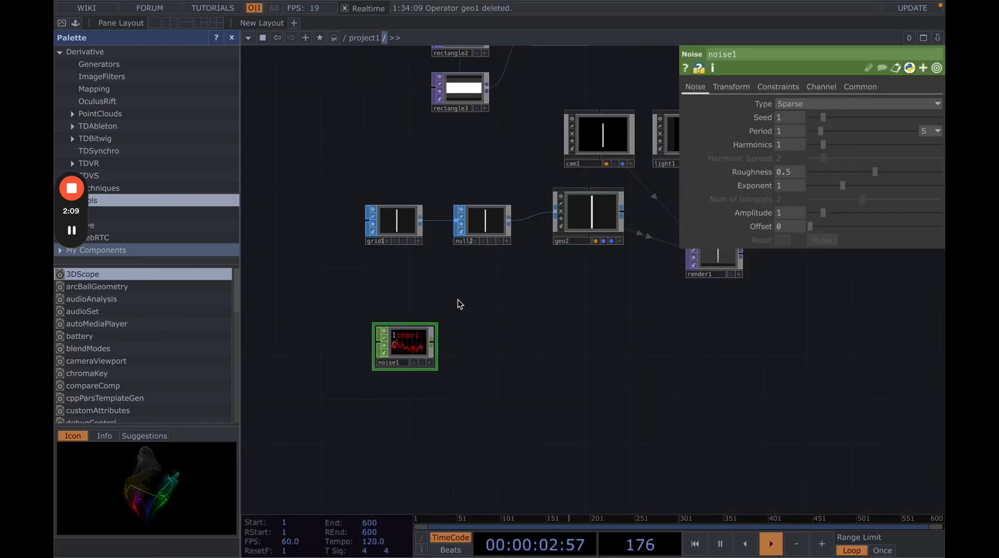
drag(410, 344, 443, 344)
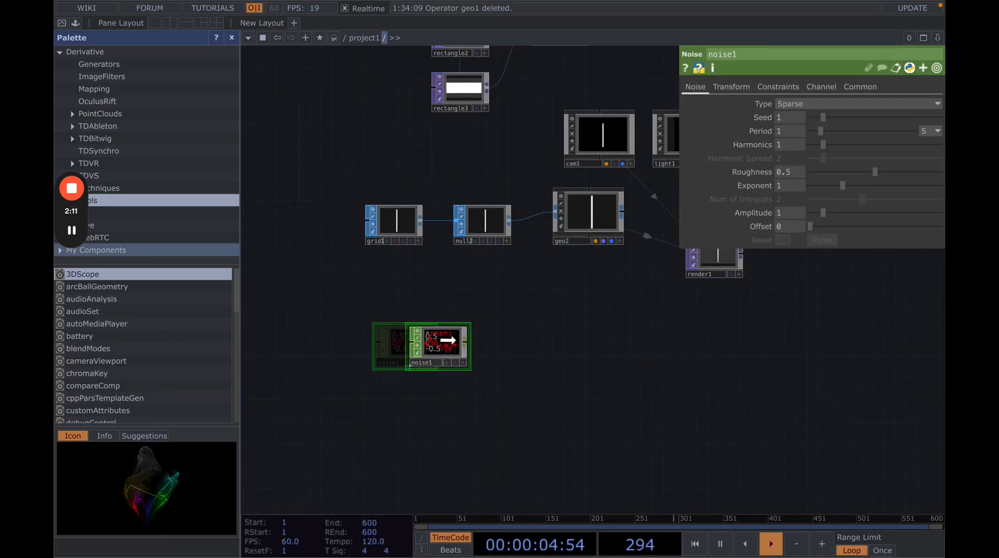
Set the Noise CHOP's channel names to tx ty tz
scroll(435, 347, up, 5)
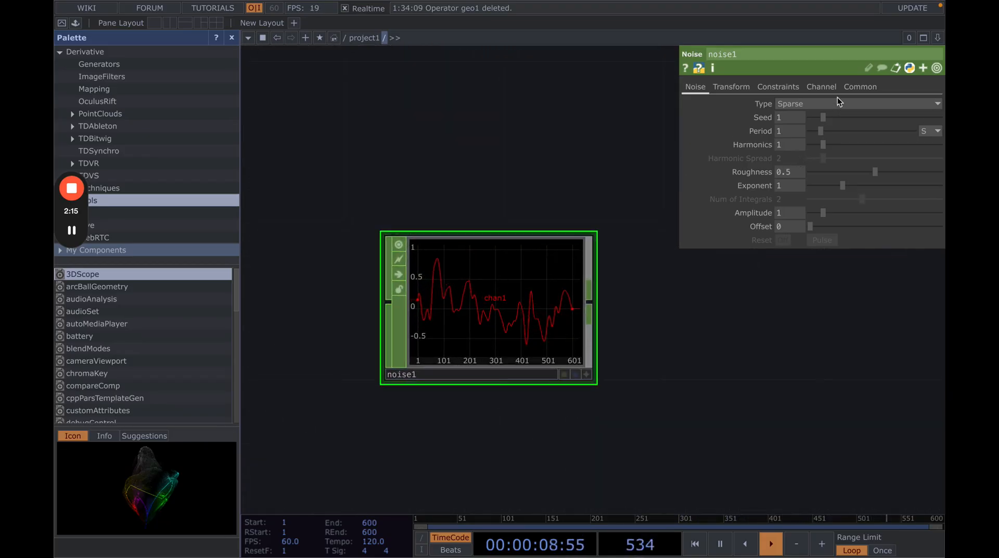
click(830, 85)
click(807, 103)
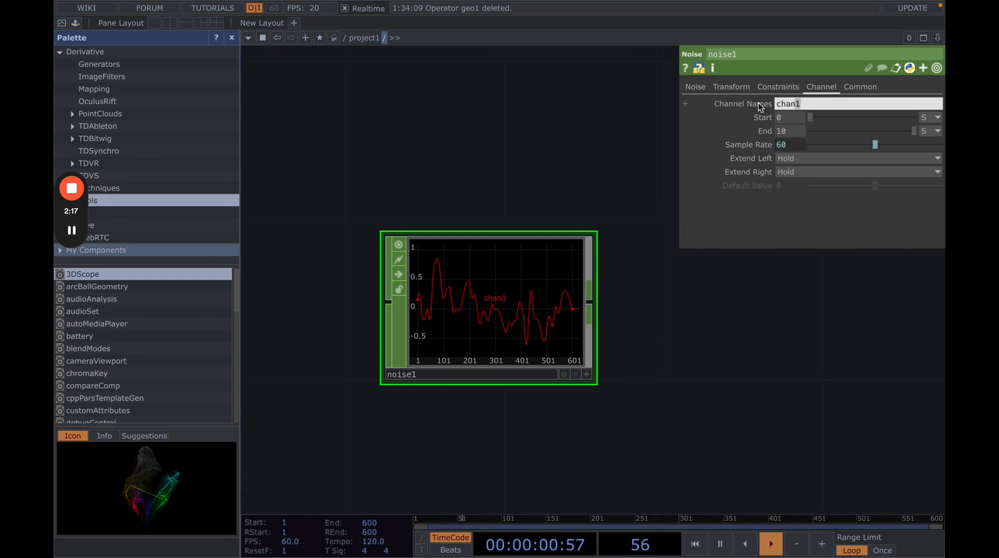
text(tx)
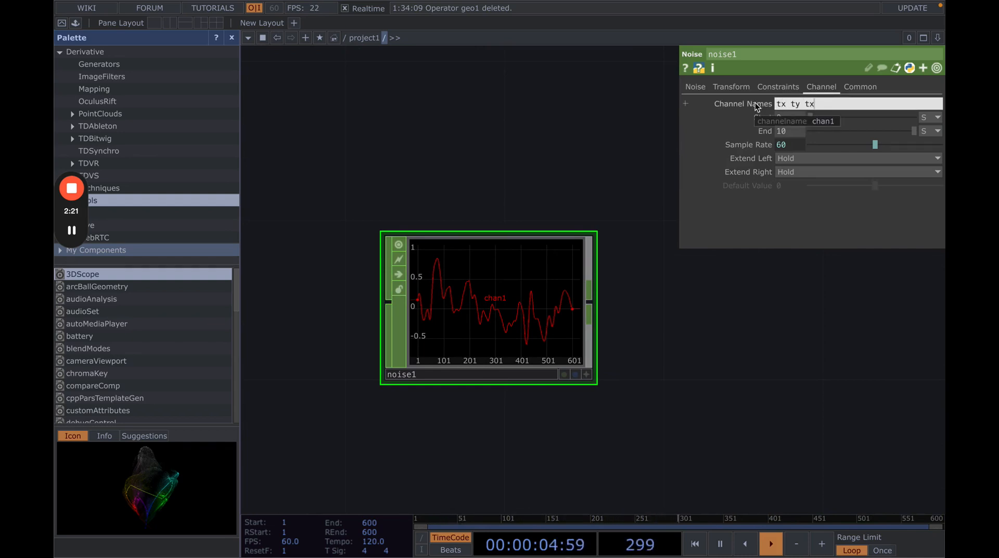
text( ty tx)
key(BackSpace)
text(z)
key(Return)
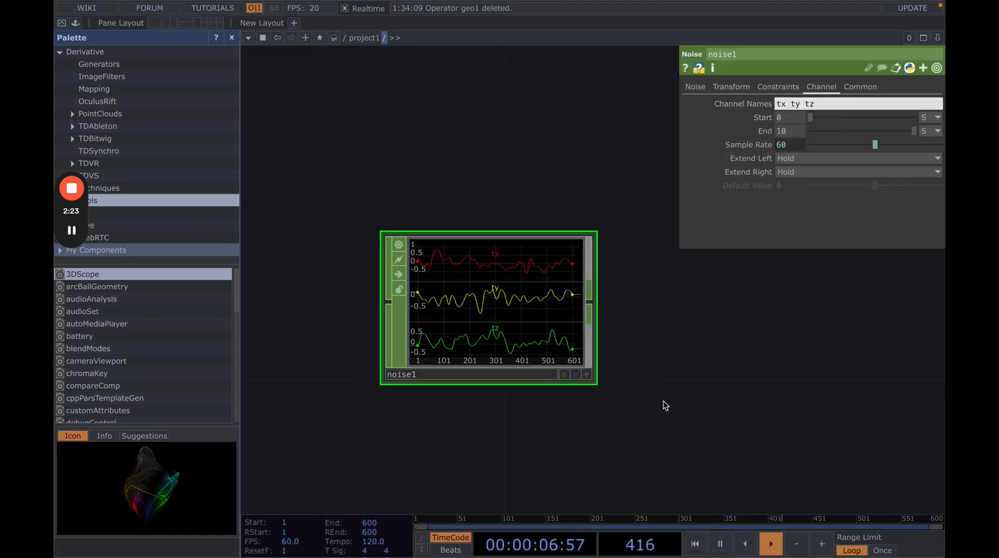
click(589, 403)
drag(589, 403, 562, 413)
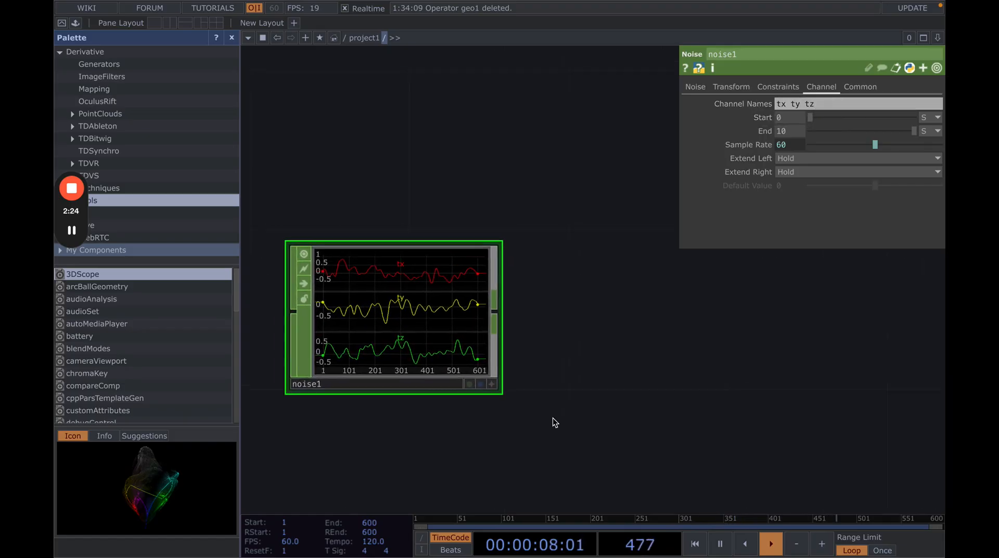
Set the Noise CHOP's period to .4 and its amplitude to 2.71
click(73, 230)
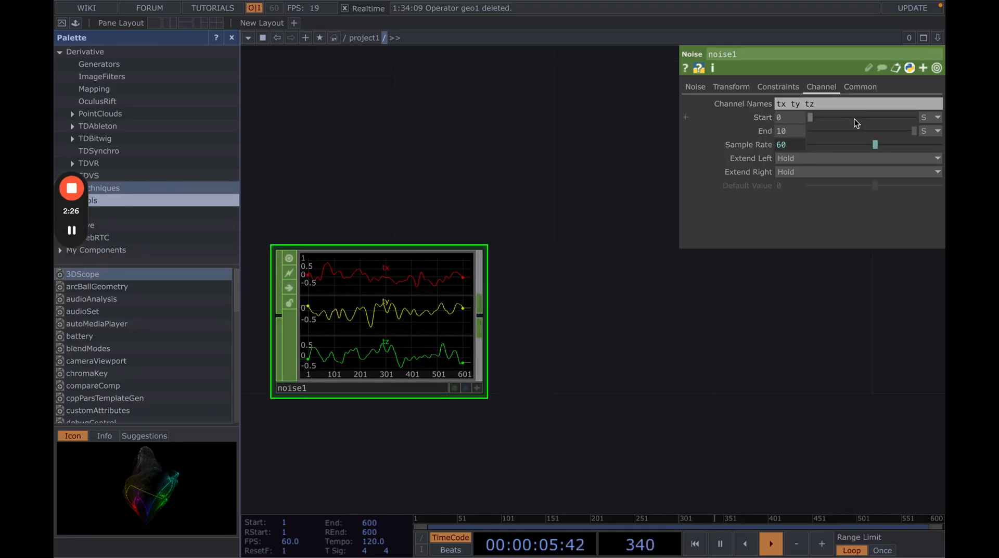
click(696, 86)
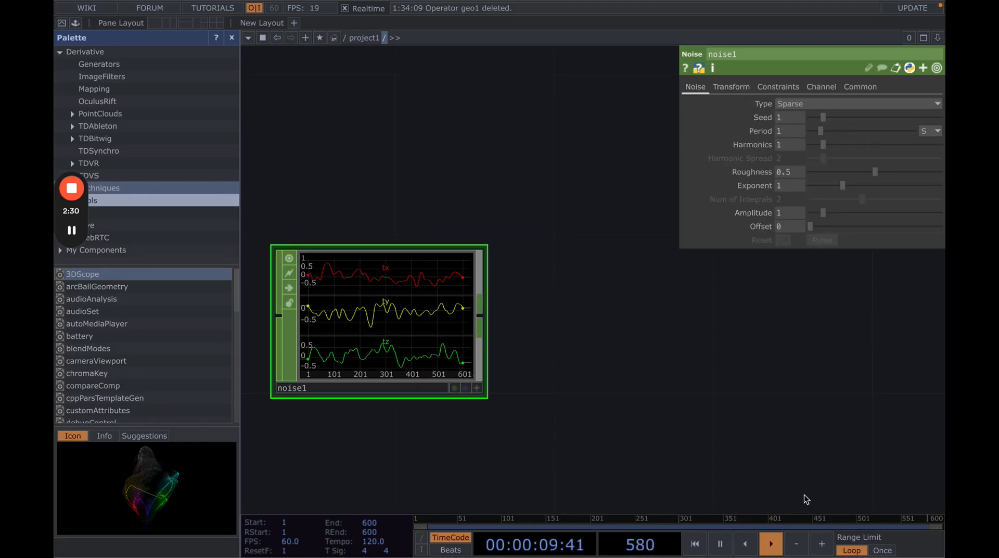
click(774, 542)
click(773, 544)
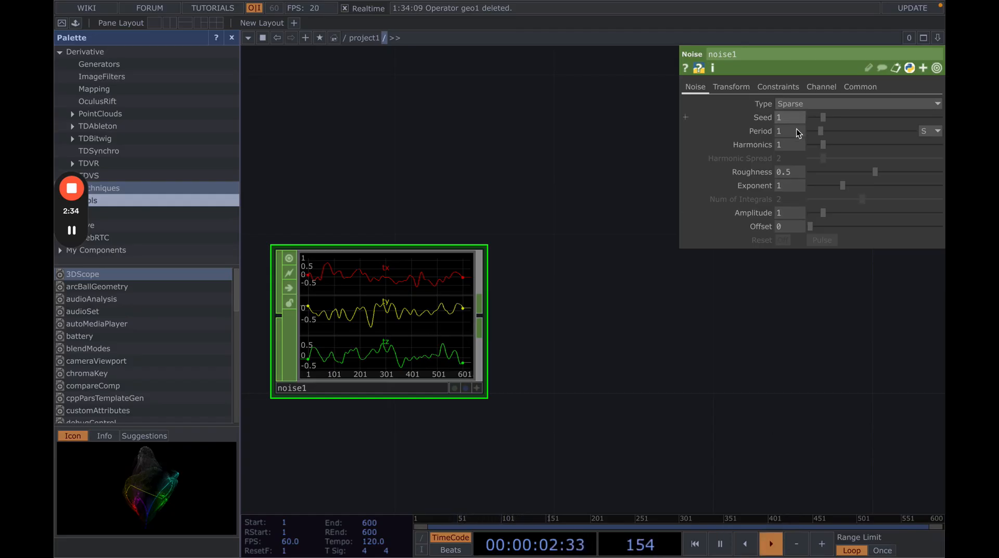
click(786, 131)
text(.4)
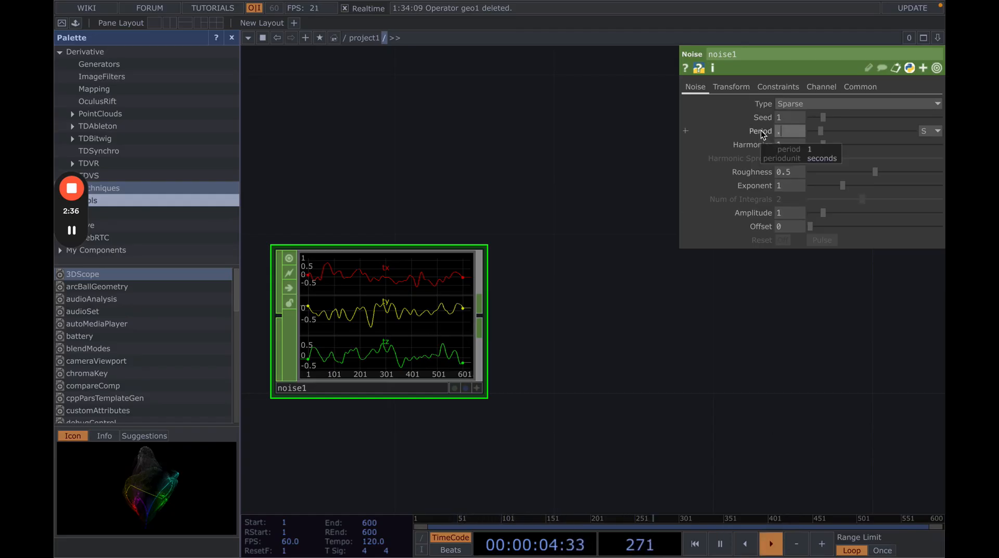
key(Return)
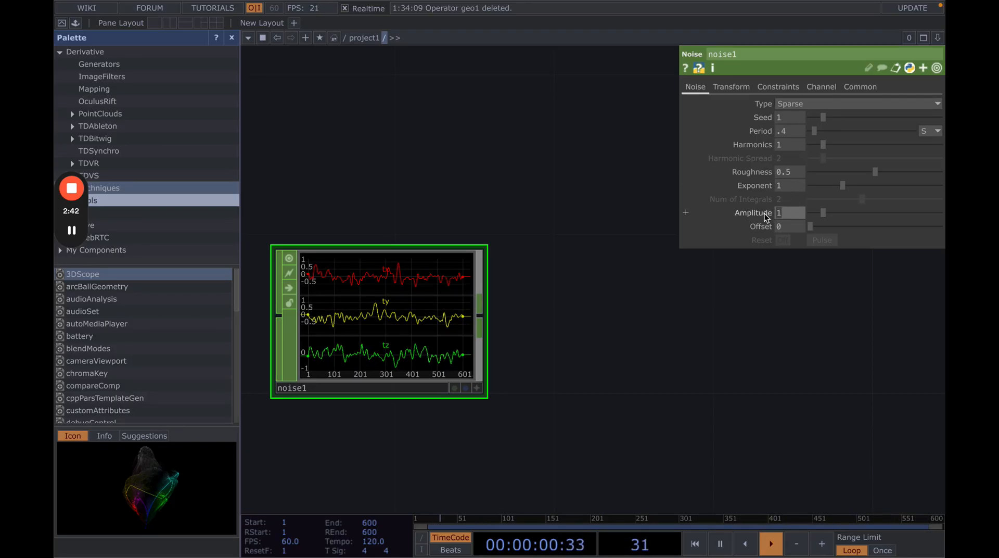
text(2.71)
key(Return)
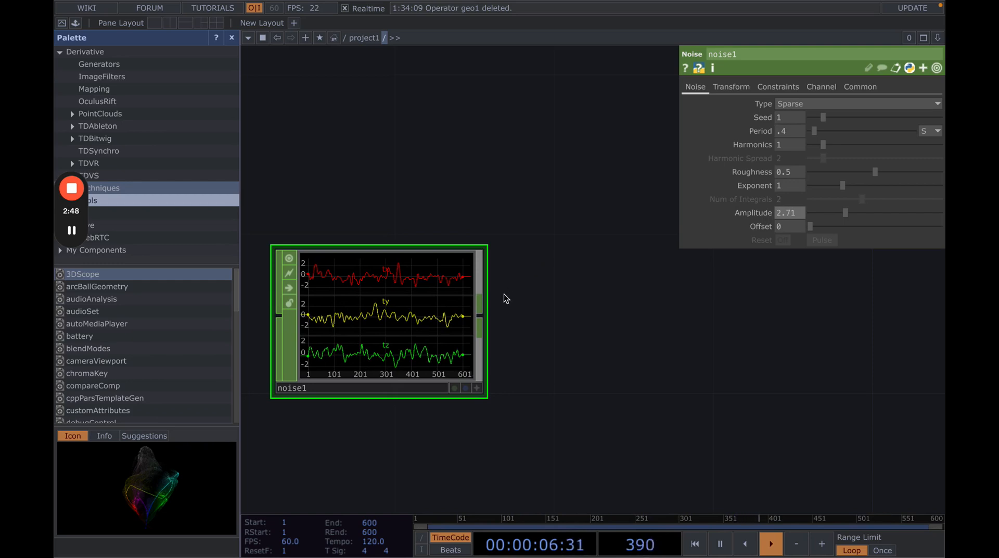
Add a Null CHOP beside the Noise CHOP and wire the Noise's output into it
key(Tab)
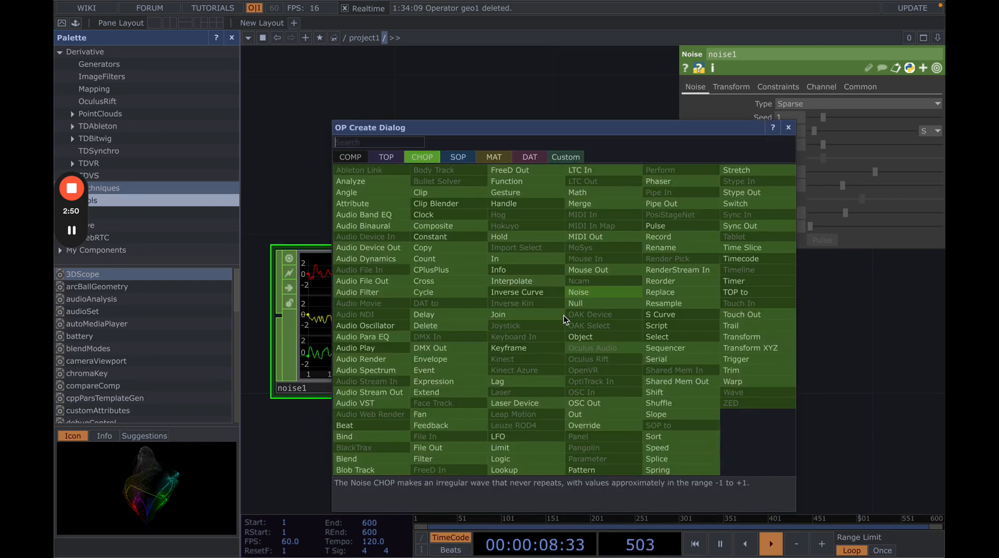
key(Escape)
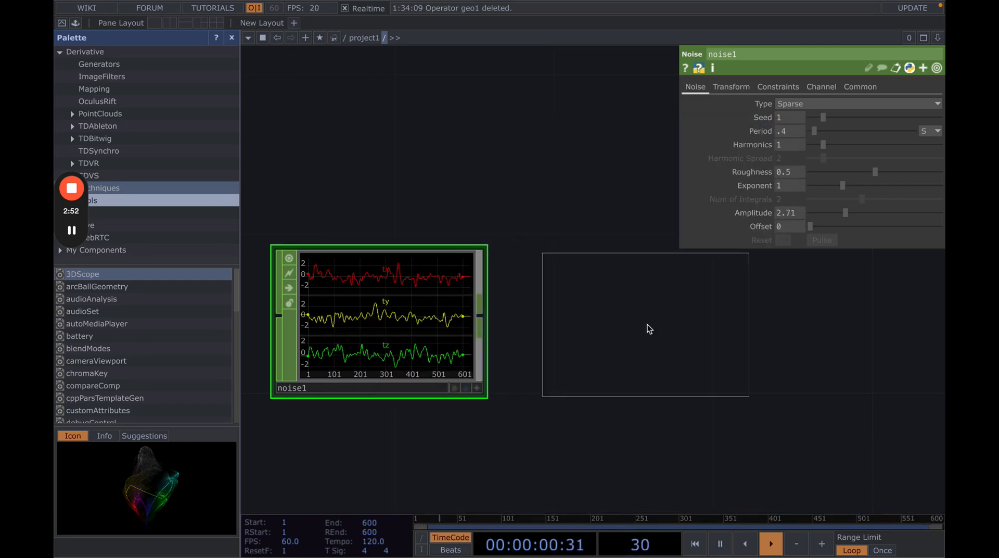
click(647, 324)
drag(481, 319, 558, 316)
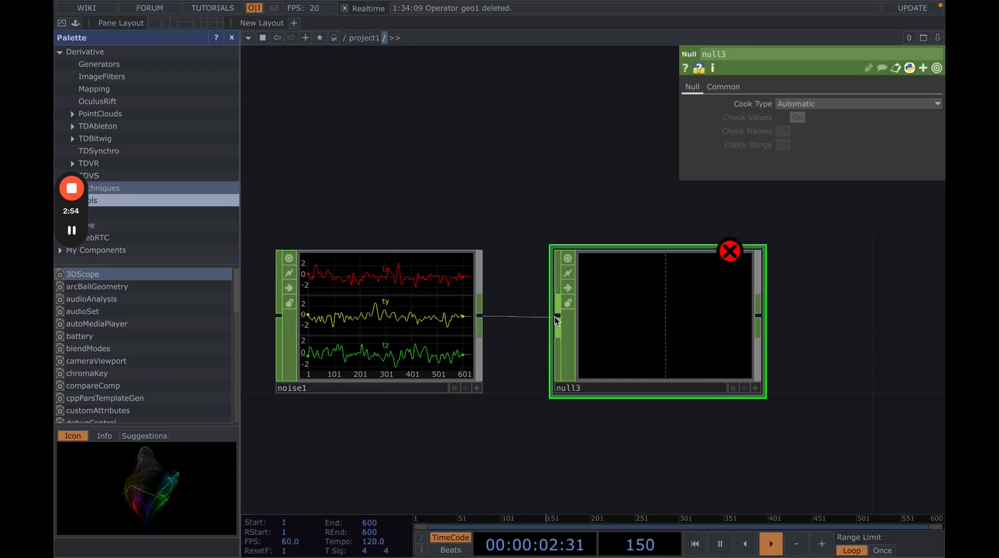
click(73, 229)
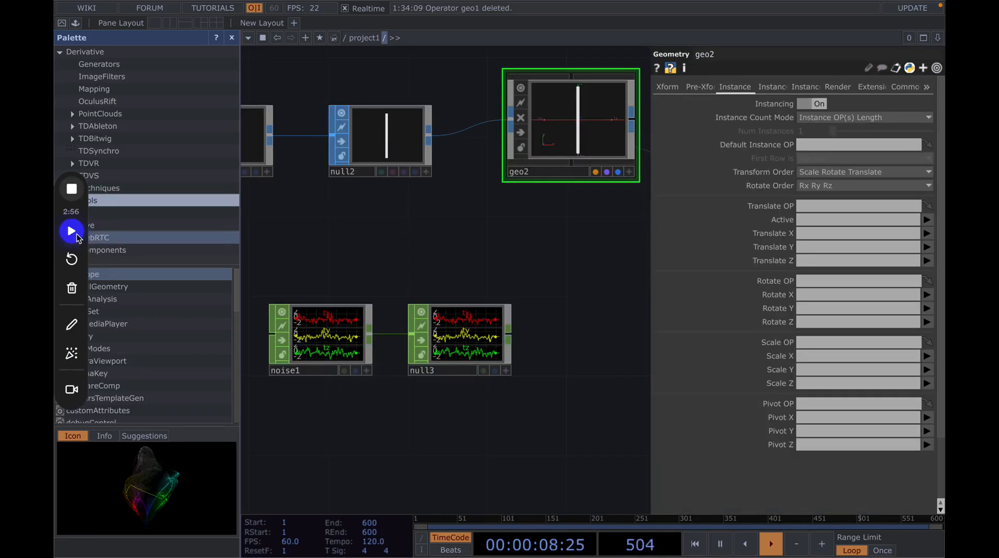
Rename the Null CHOP fed by the Noise as instancing
click(75, 232)
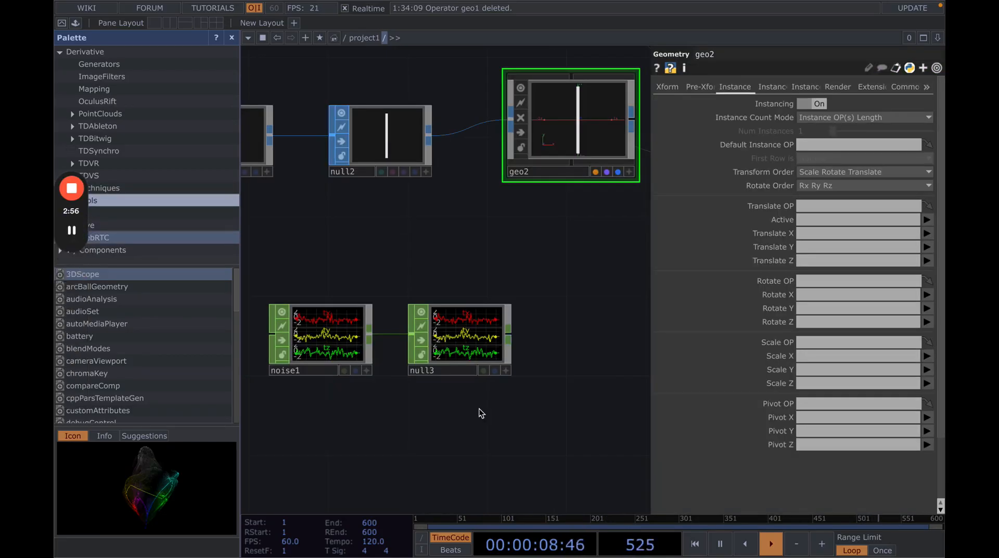
click(442, 372)
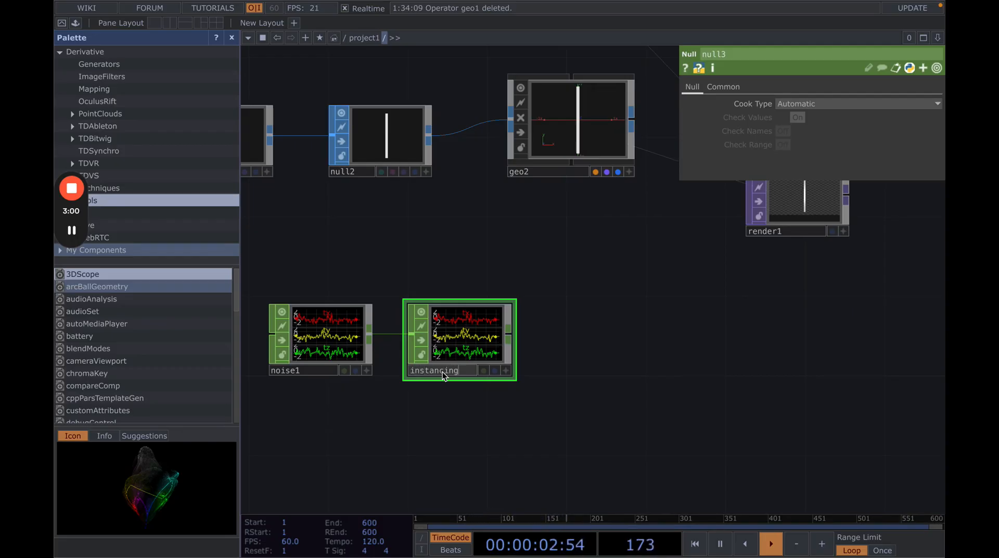
text(instancing)
key(Return)
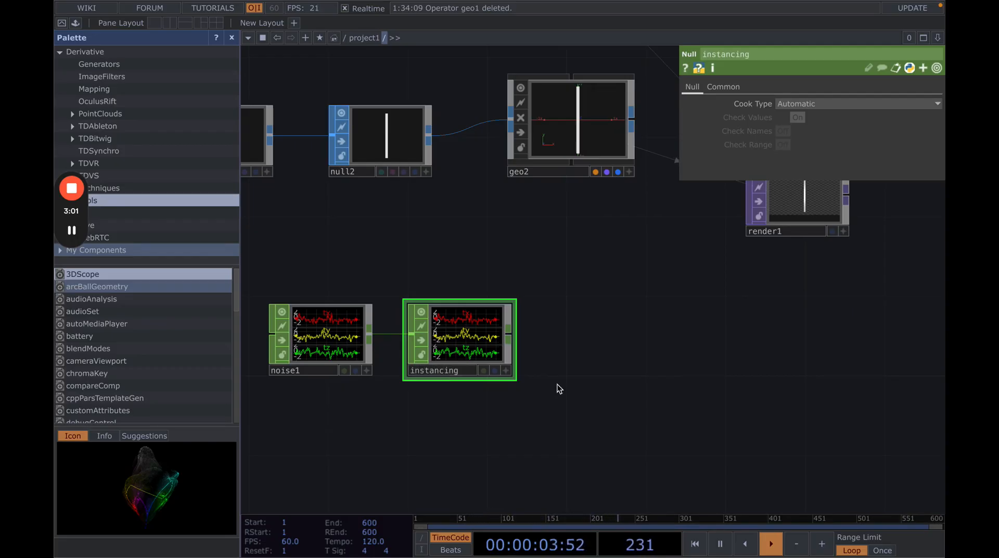
click(572, 112)
drag(554, 236, 520, 291)
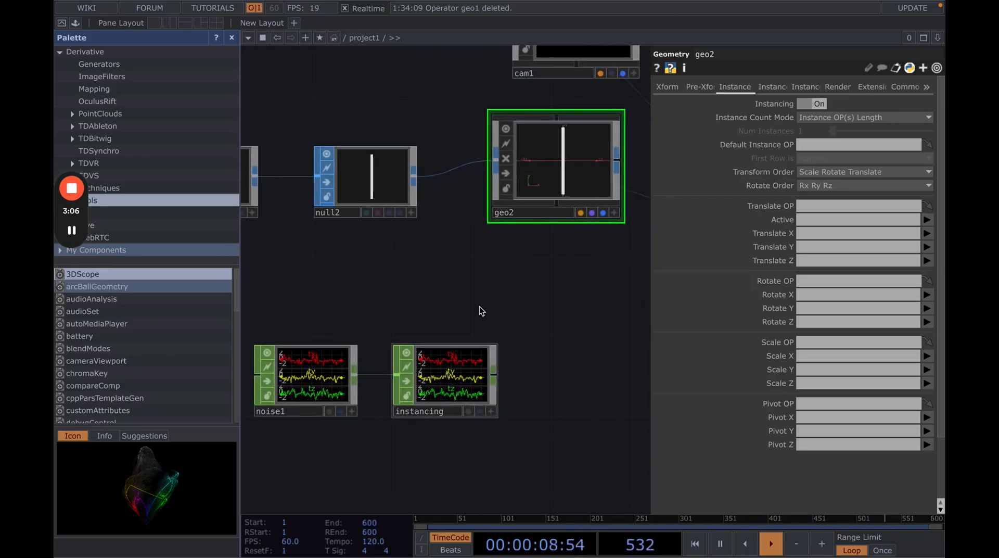
click(451, 379)
click(491, 411)
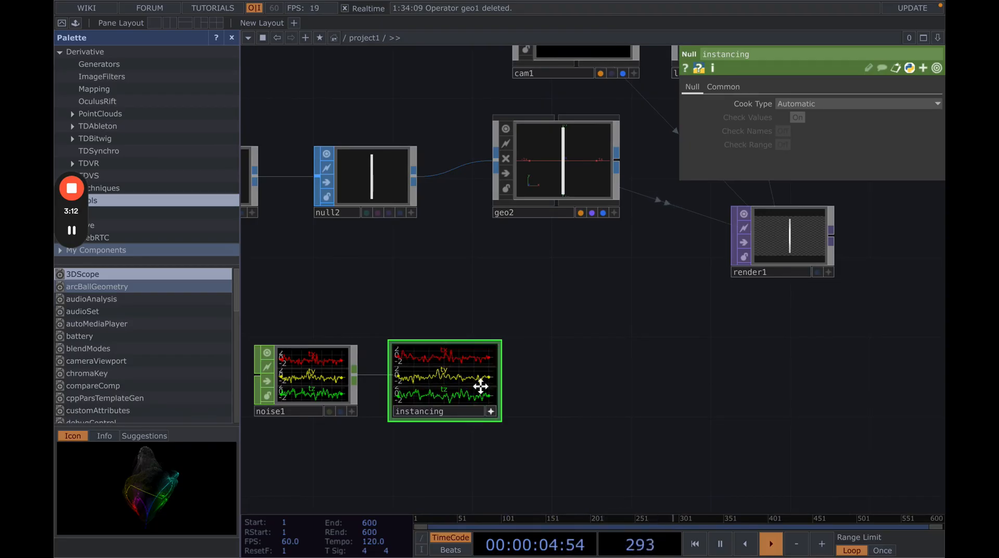
drag(480, 386, 546, 329)
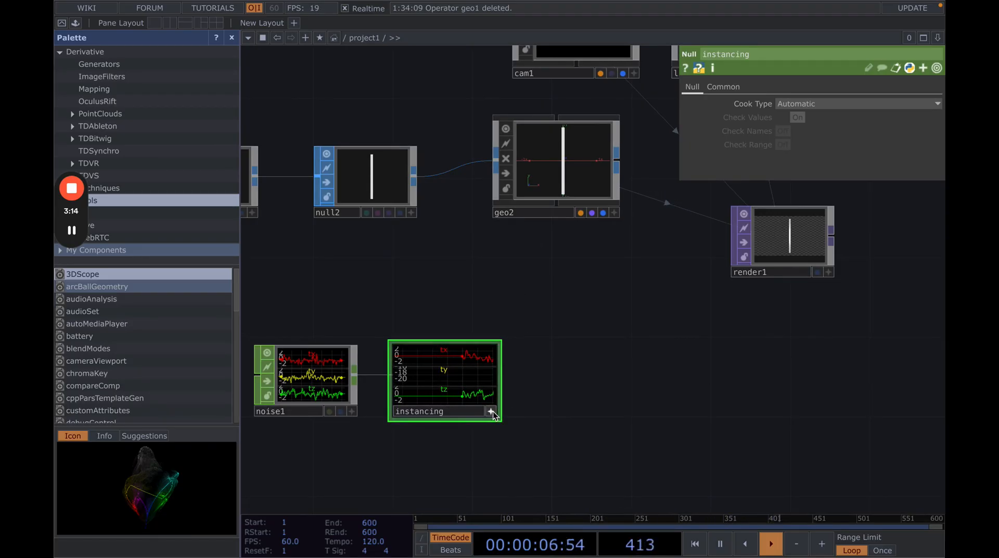
click(491, 410)
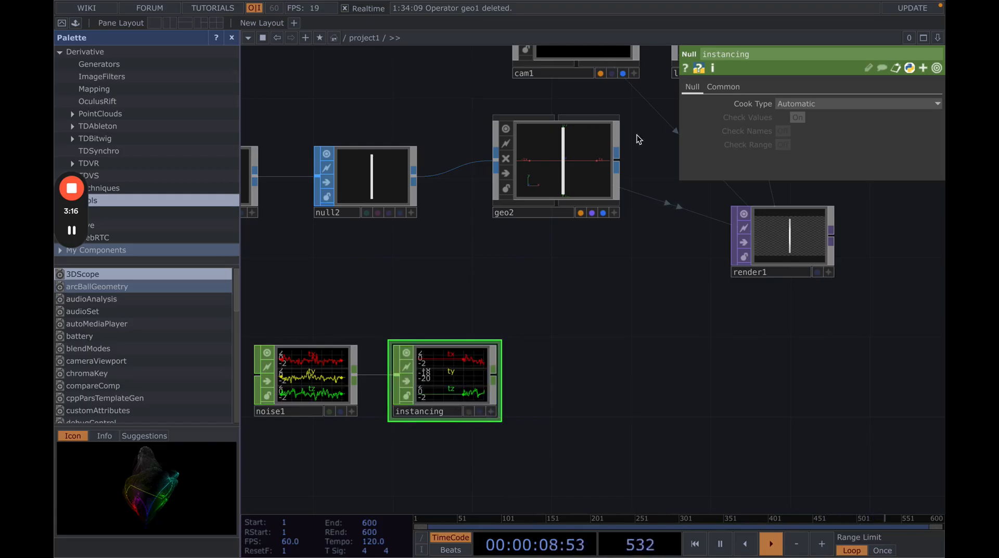
Assign the instancing Null CHOP as the Geometry component's Default Instance OP
click(577, 170)
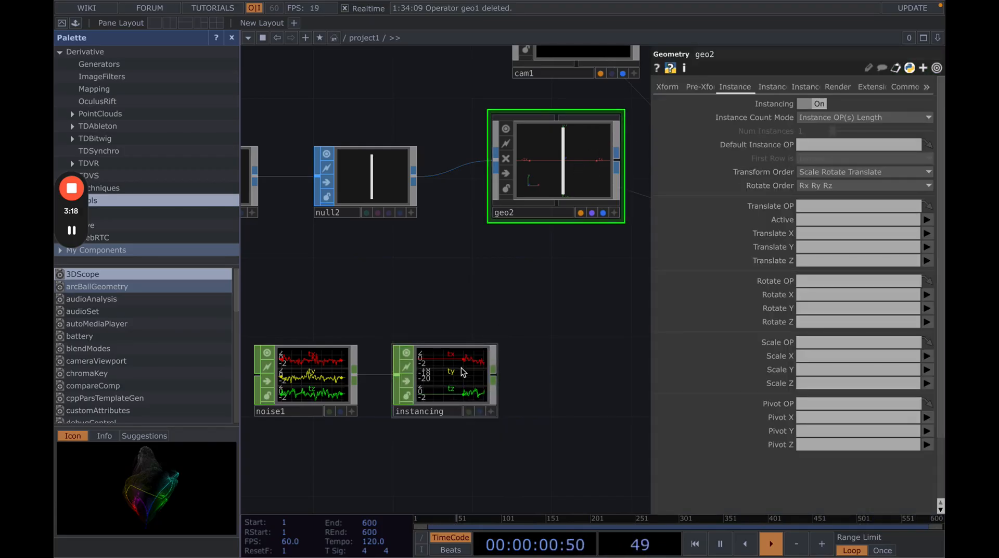
drag(470, 372, 815, 145)
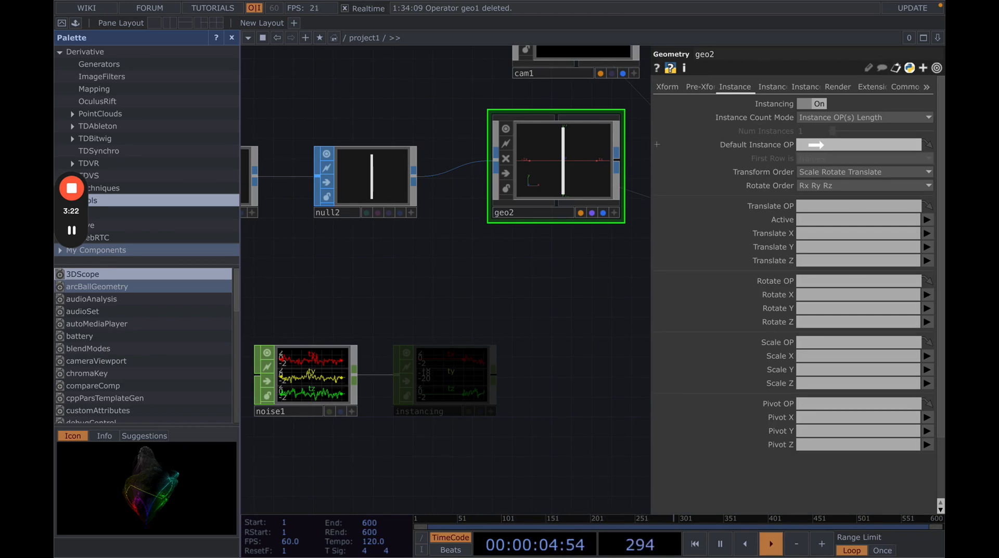
drag(814, 145, 825, 147)
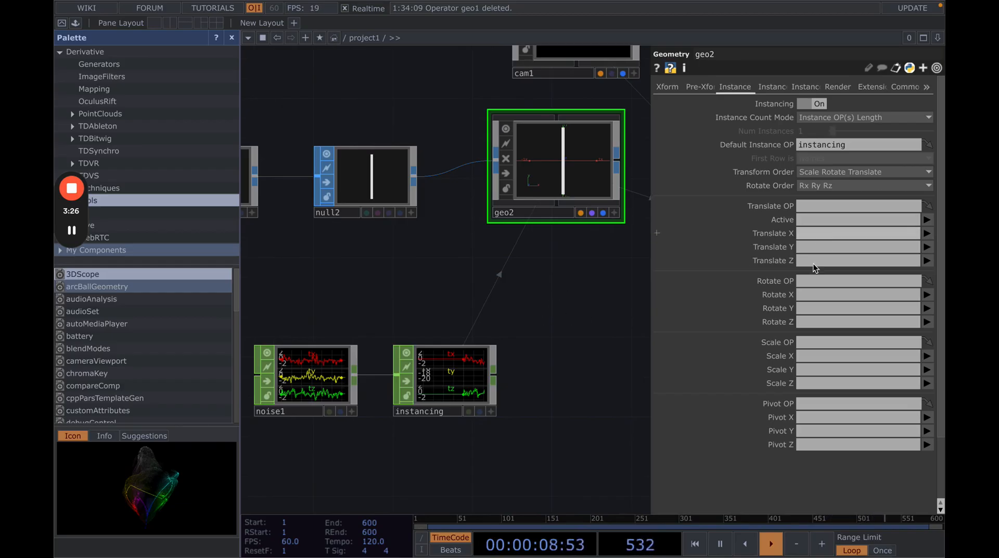
Map the Geometry's instance Translate X, Y and Z to the channels tx, ty and tz
click(813, 233)
text(t)
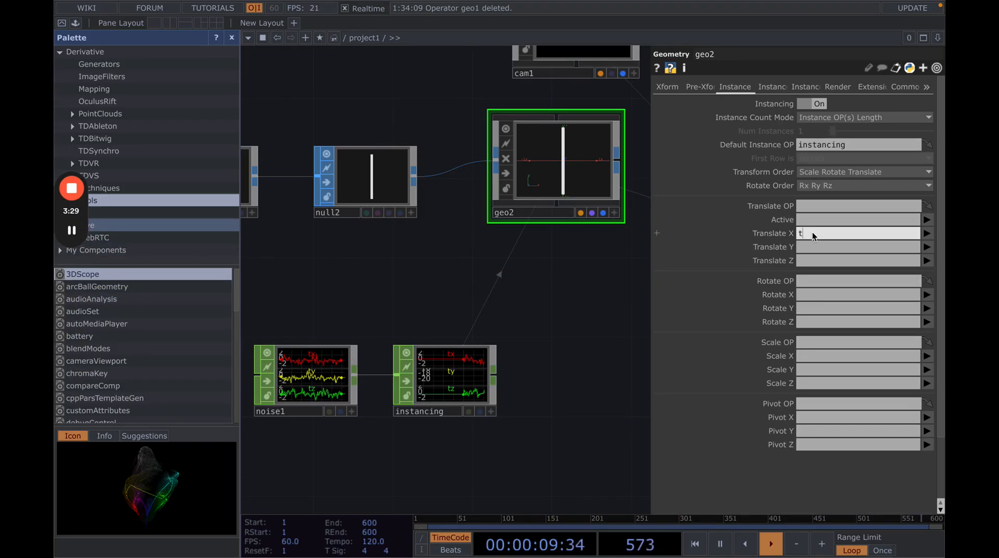
text(x)
click(812, 248)
text(ty)
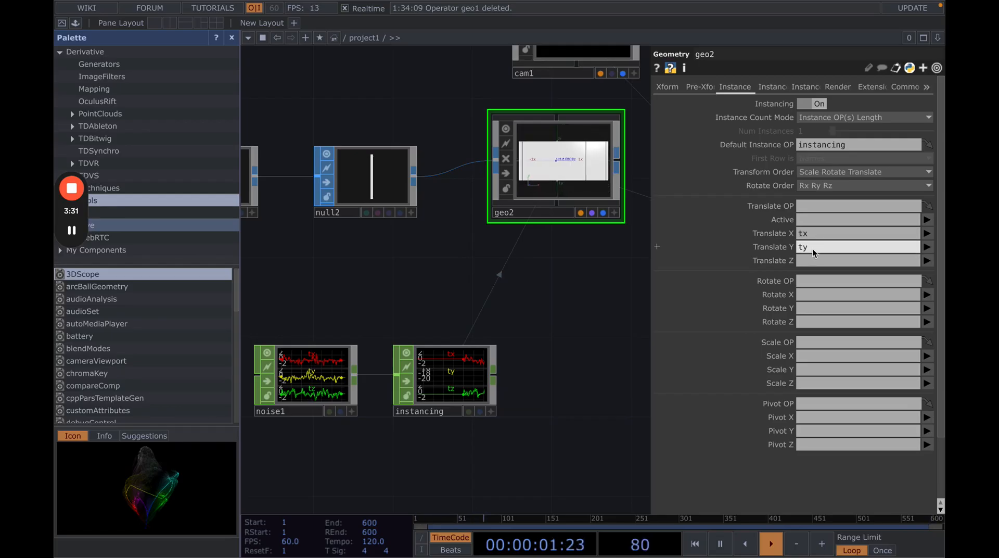
click(811, 260)
text(tz)
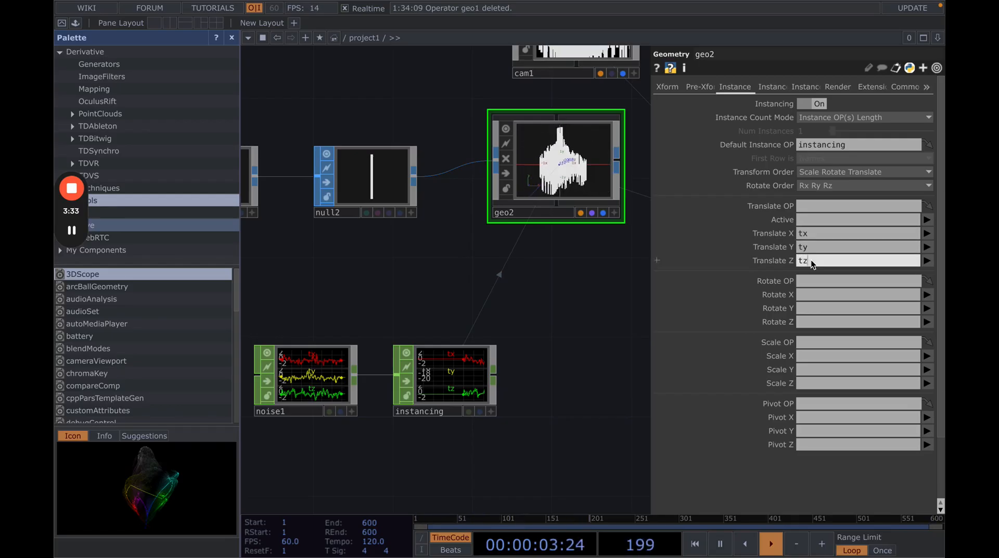
Apply the tz channel as the Geometry component's instance Translate Z
key(Return)
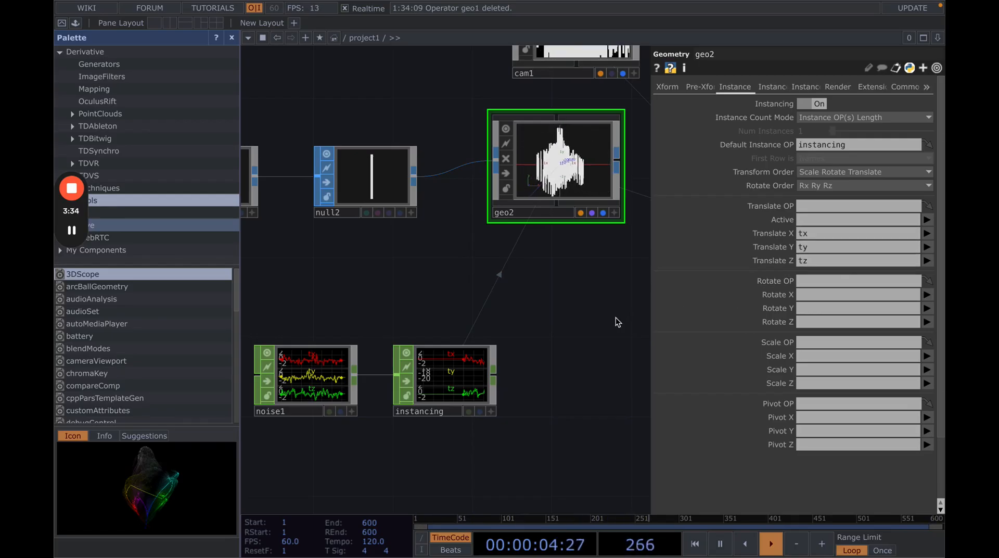
Examine the instanced Geometry's shape and the settings of the Noise CHOP that drives it
click(314, 379)
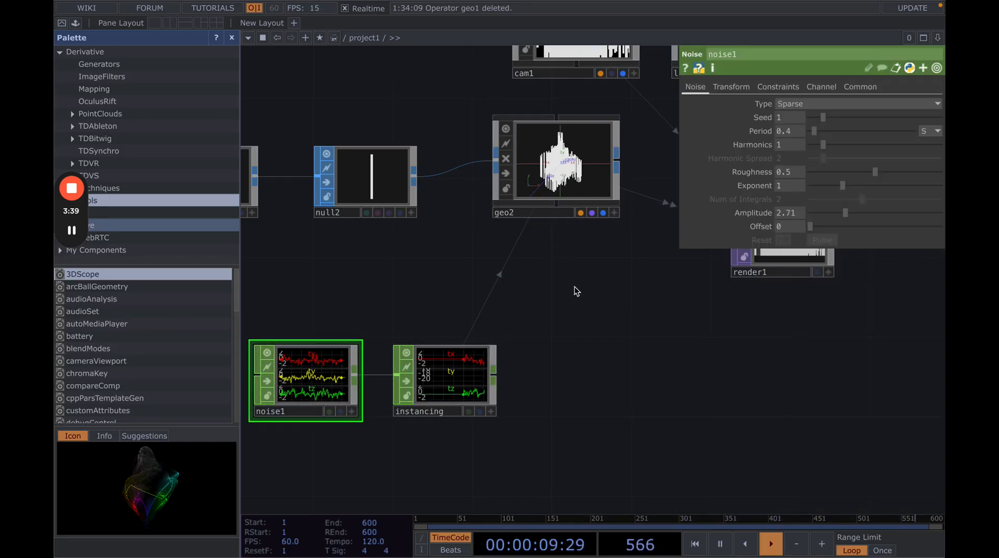
drag(574, 286, 555, 425)
scroll(544, 376, up, 8)
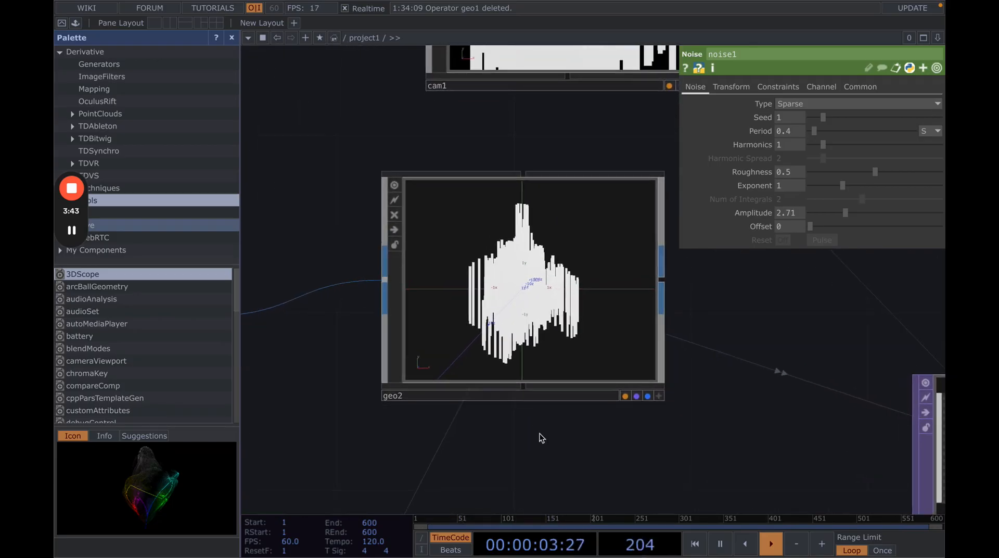
drag(592, 432, 673, 431)
scroll(592, 331, down, 8)
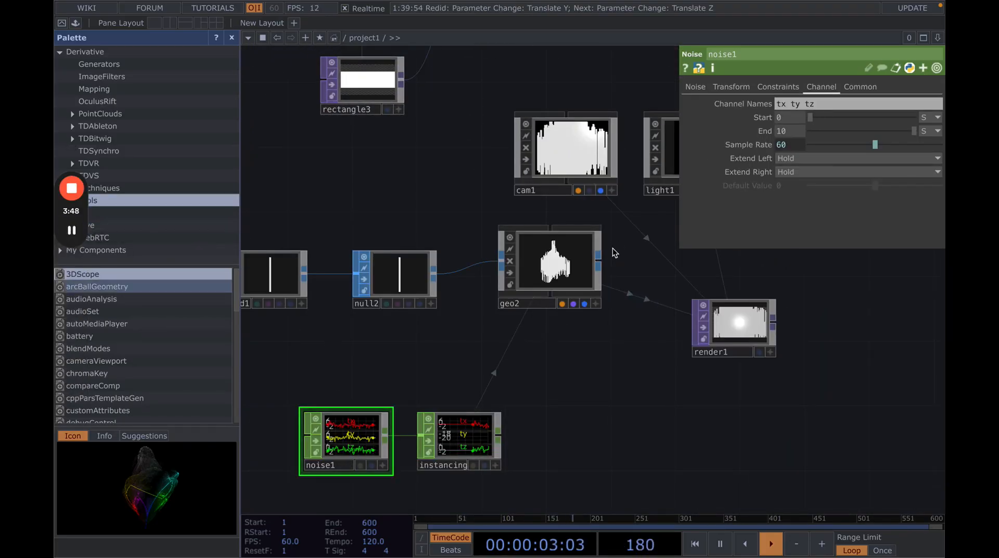
scroll(612, 248, up, 4)
scroll(613, 247, down, 1)
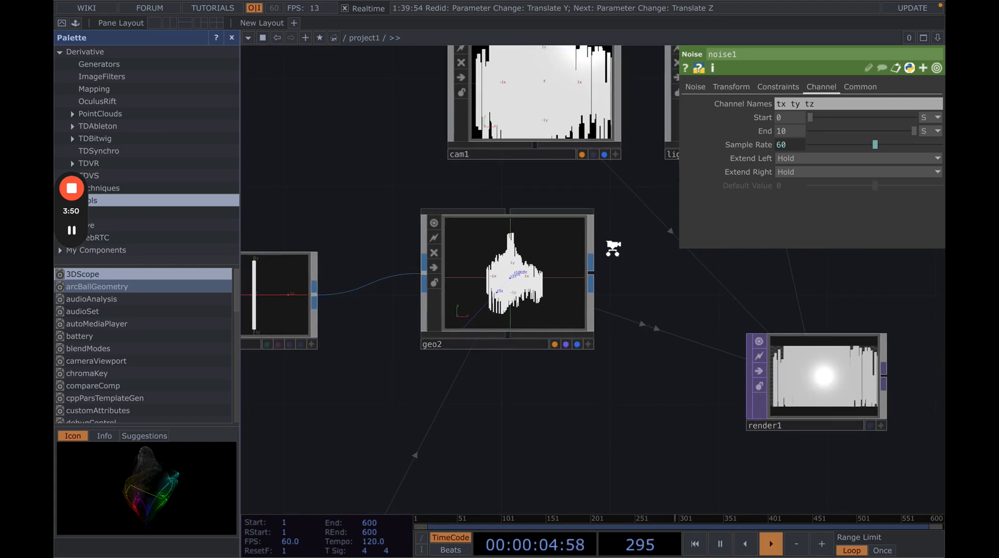
scroll(613, 247, down, 3)
drag(564, 420, 639, 377)
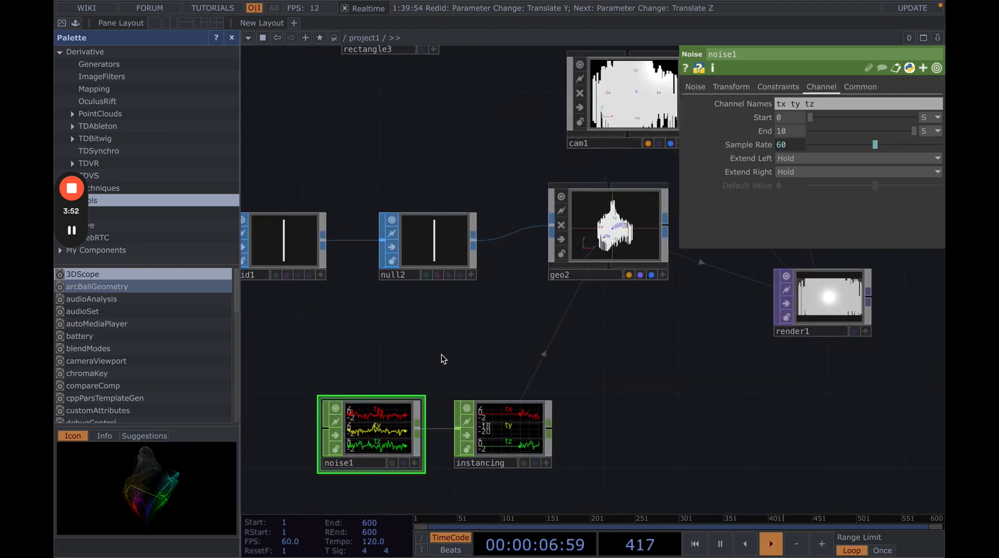
Animate the Noise CHOP by setting its transform's Translate Z to the expression absTime.seconds
click(777, 86)
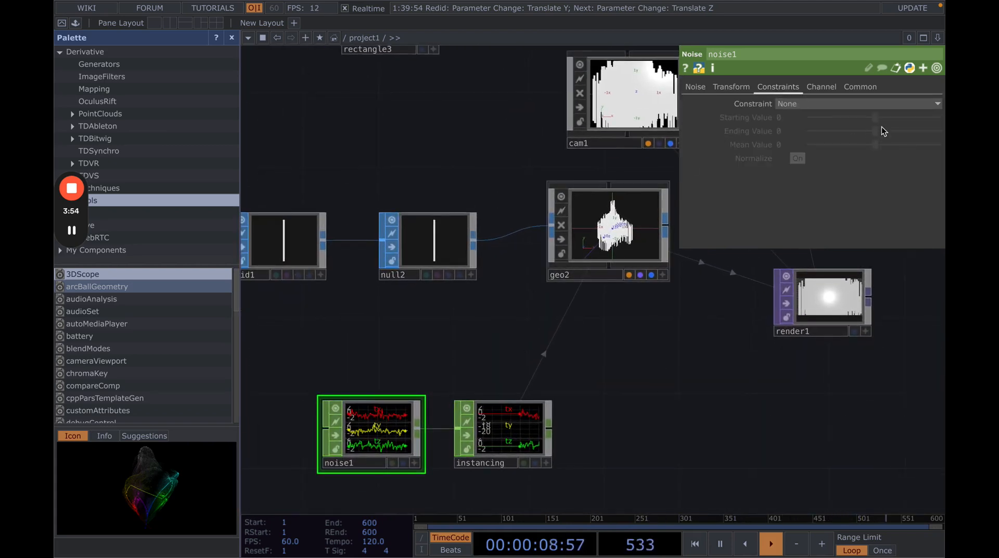
click(717, 88)
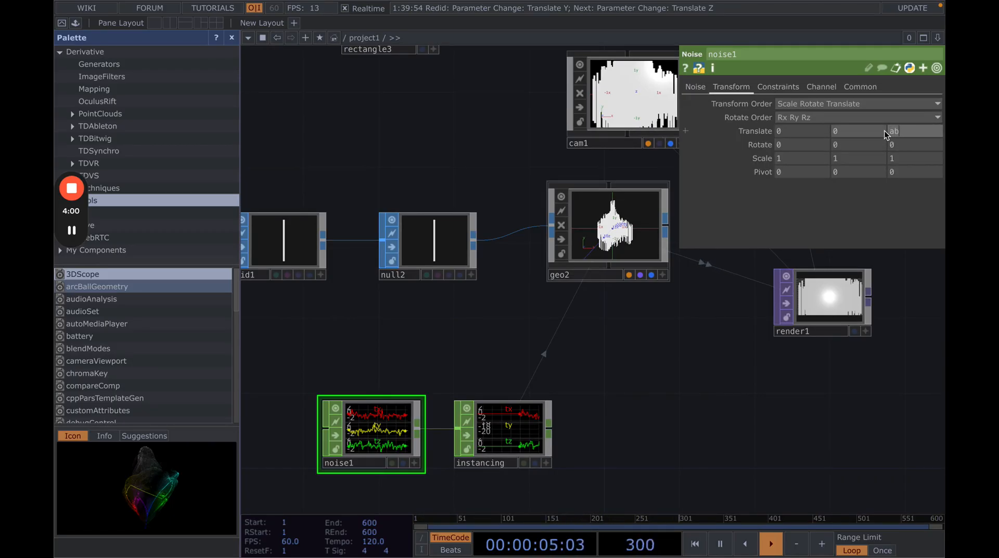
text(absTime.second)
text(s)
key(Return)
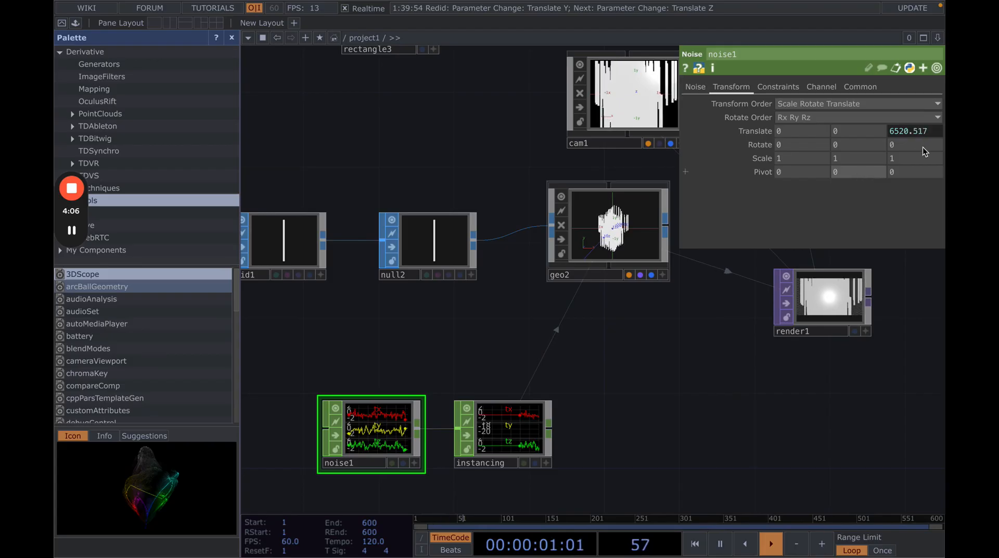
Slow the noise movement by changing the Noise CHOP's Translate Z expression to absTime.seconds*.1
click(935, 130)
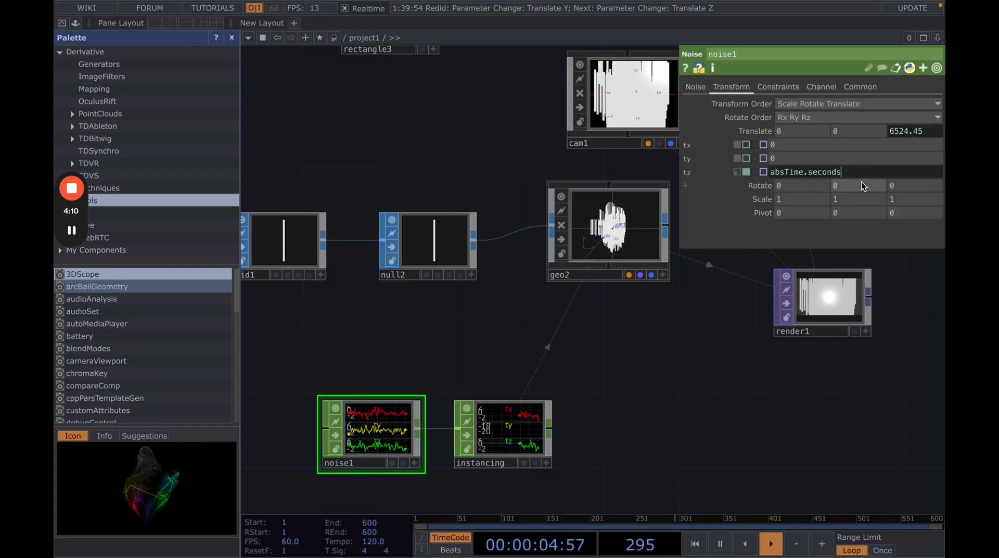
text(*.)
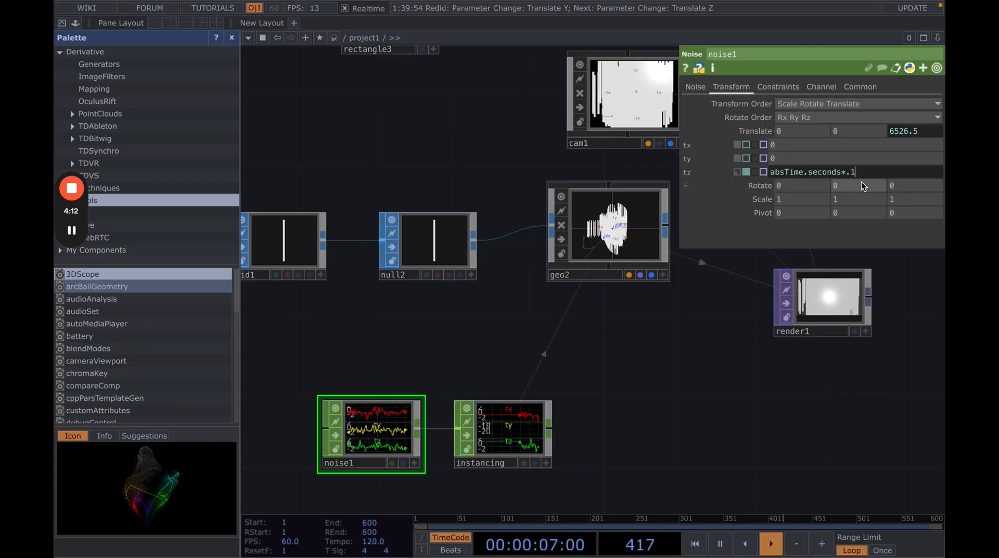
text(1)
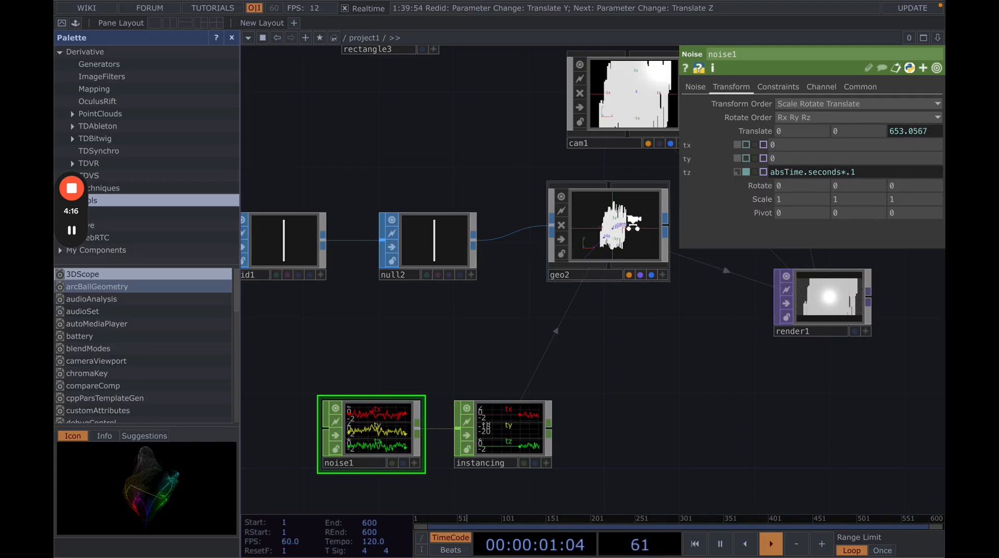
scroll(635, 227, up, 2)
scroll(633, 227, up, 5)
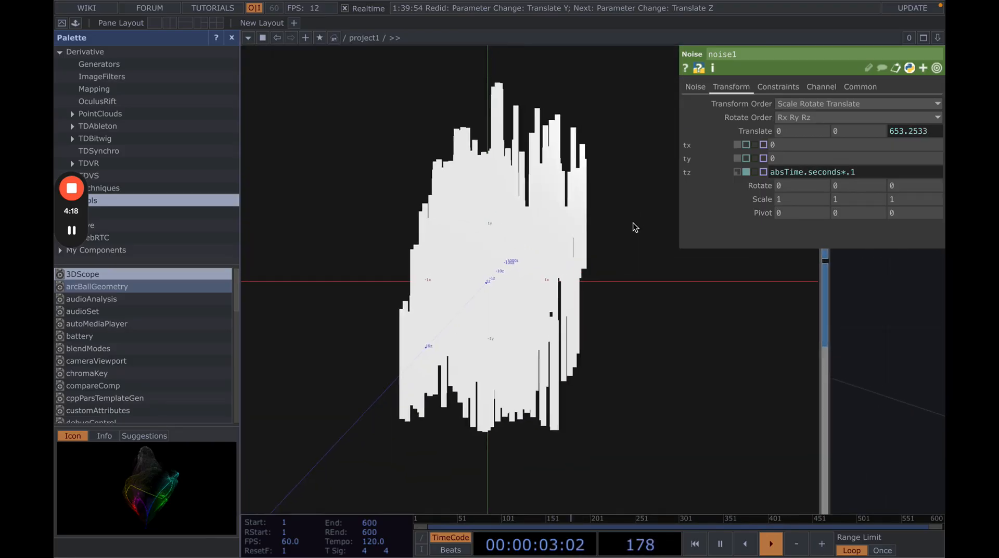
scroll(633, 228, down, 5)
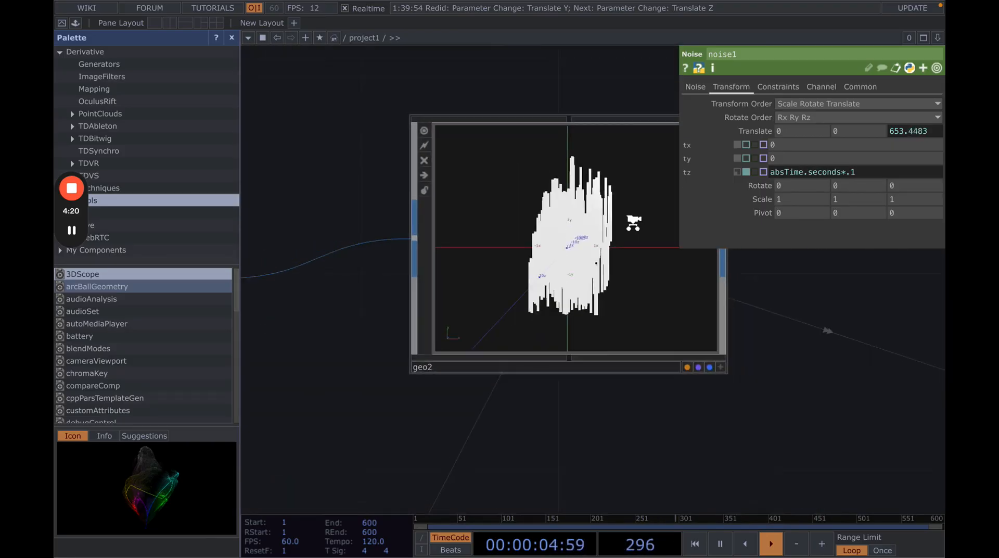
scroll(633, 223, down, 2)
drag(630, 386, 682, 364)
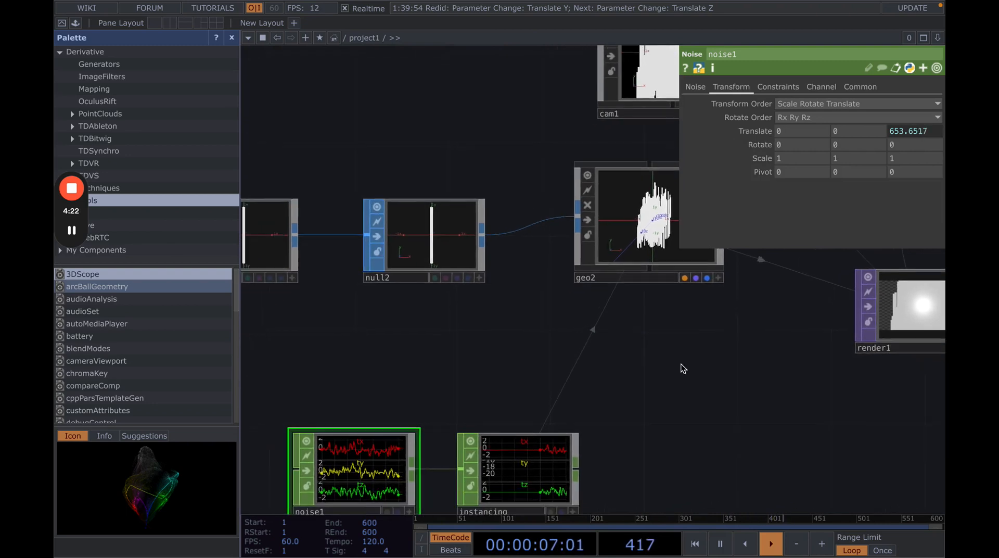
Switch the Noise CHOP's Sample Rate from its expression to a constant value and set it to 30
click(827, 87)
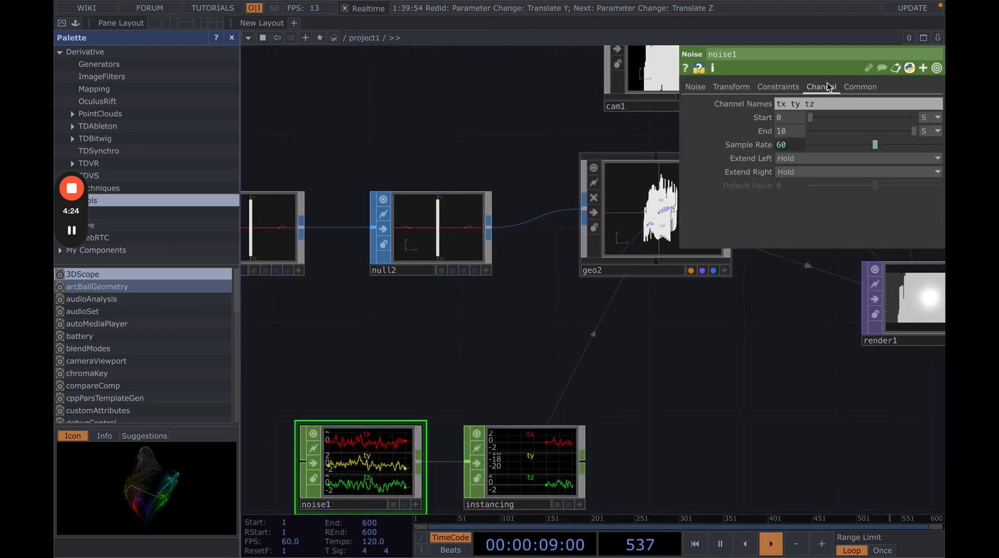
click(762, 146)
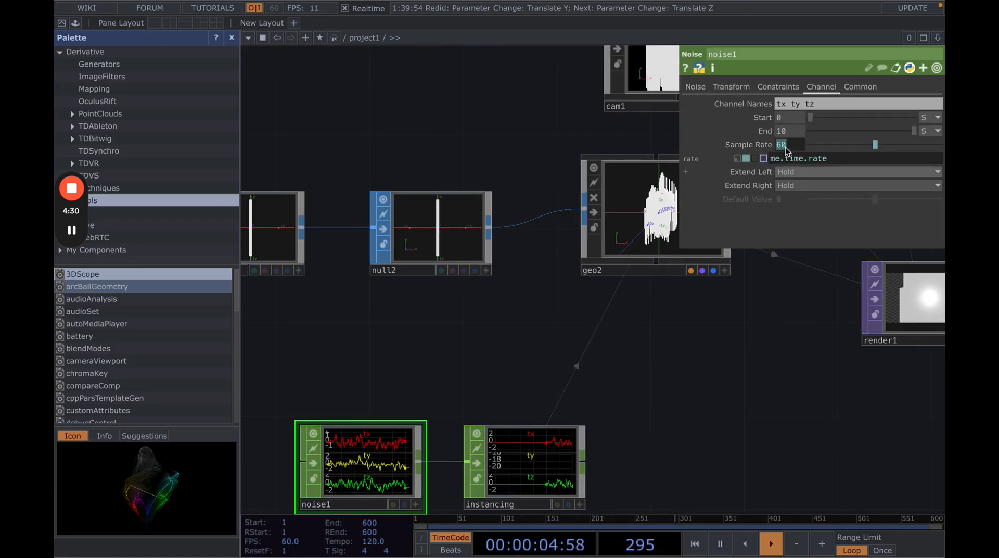
click(783, 149)
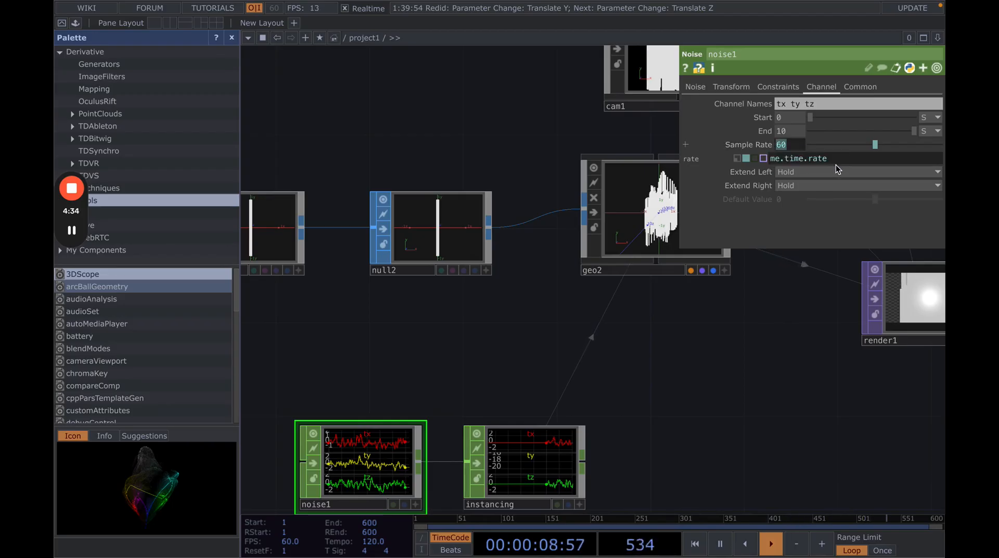
drag(828, 157, 771, 144)
click(739, 158)
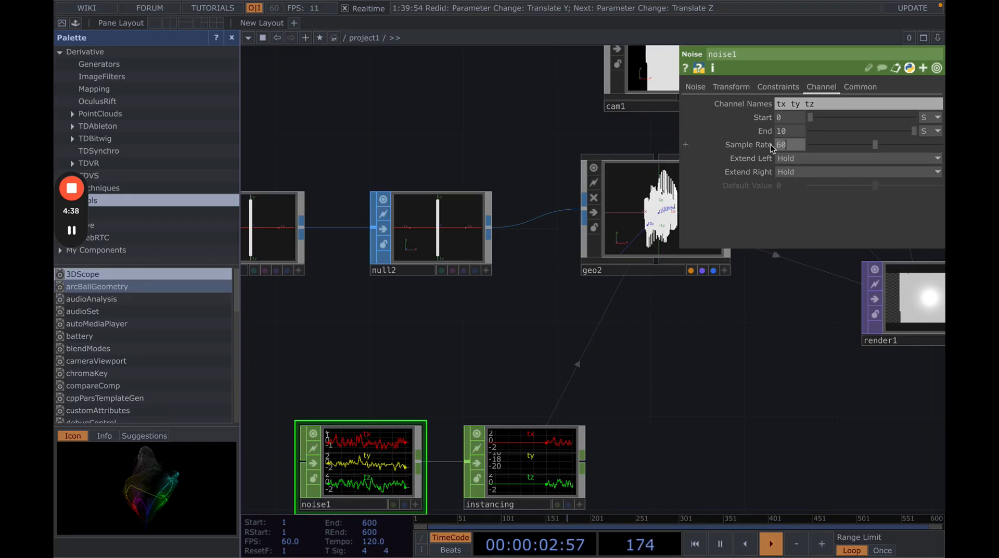
text(30)
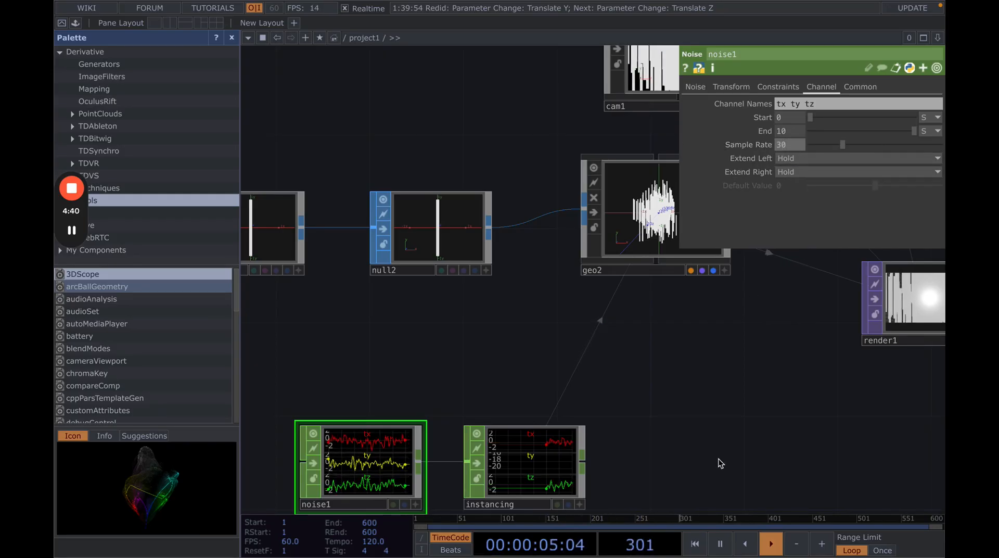
Reduce the number of instances by trying a Noise CHOP Sample Rate of 5 and settling on 3
drag(744, 404, 658, 416)
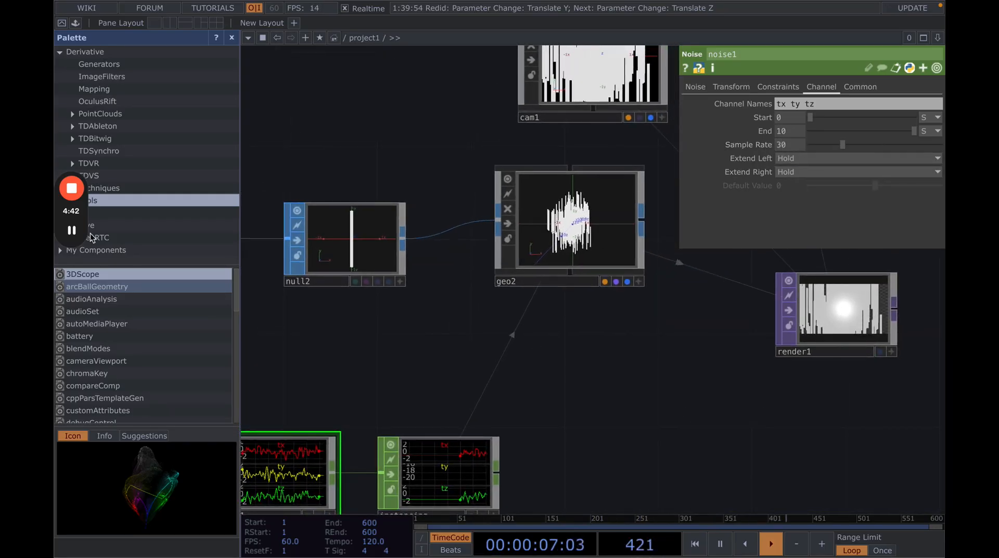
mouse_move(71, 229)
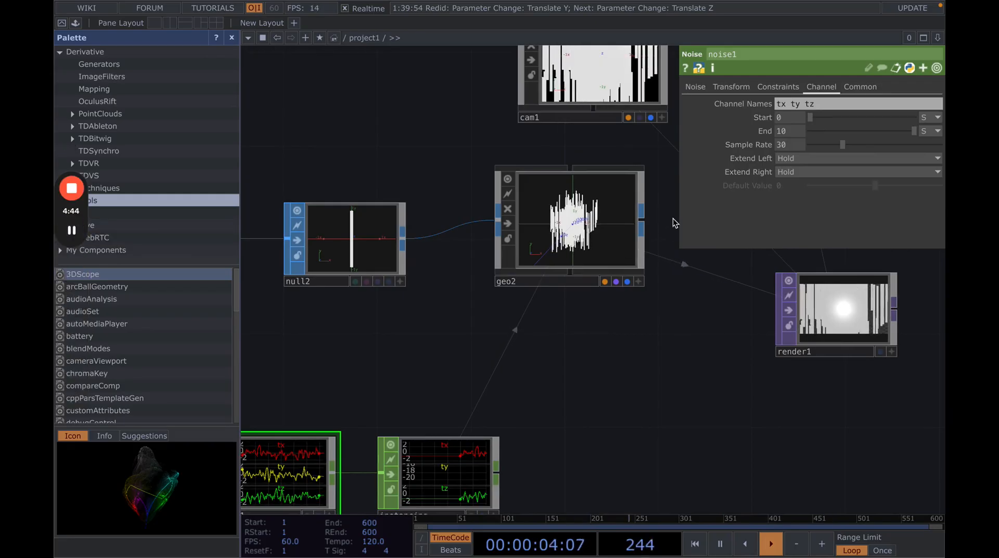
text(5)
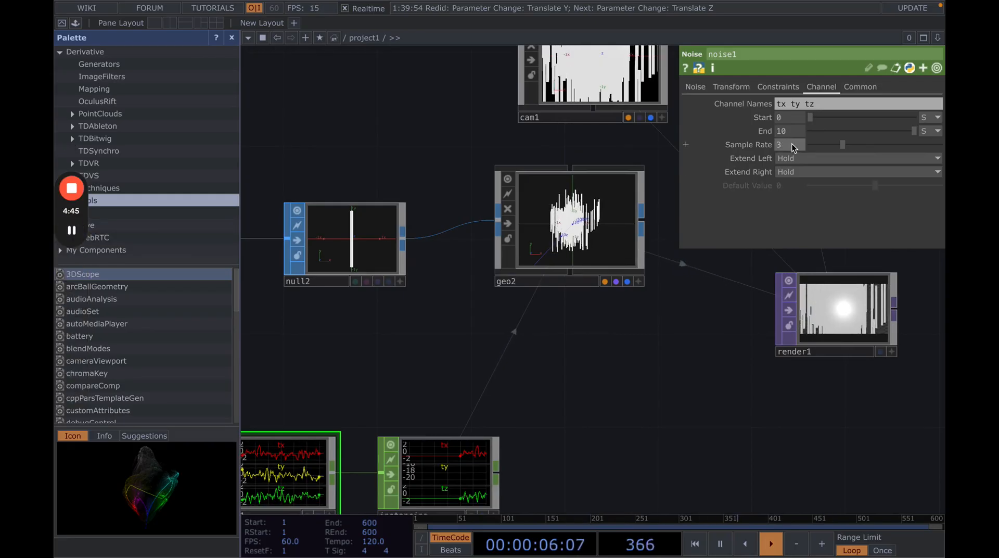
key(Return)
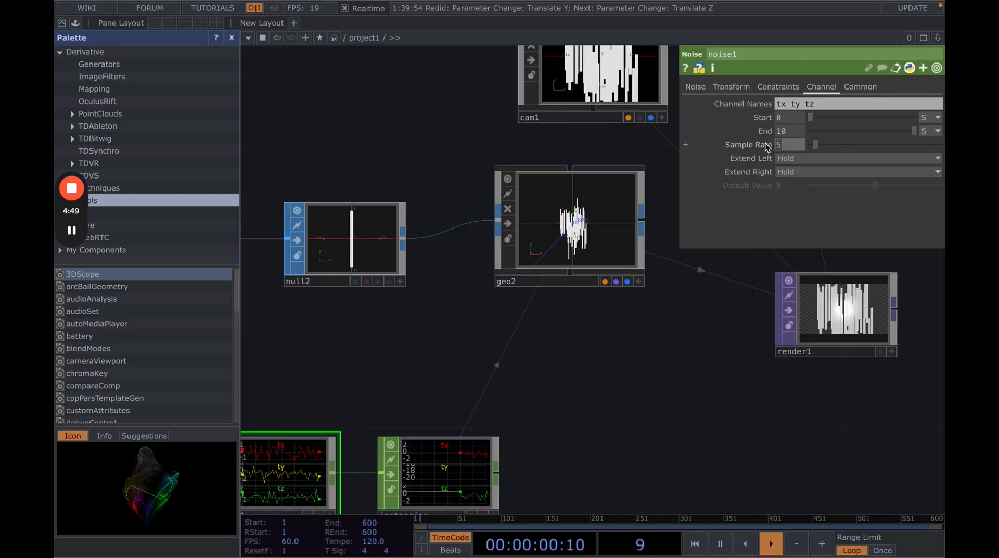
text(3)
key(Return)
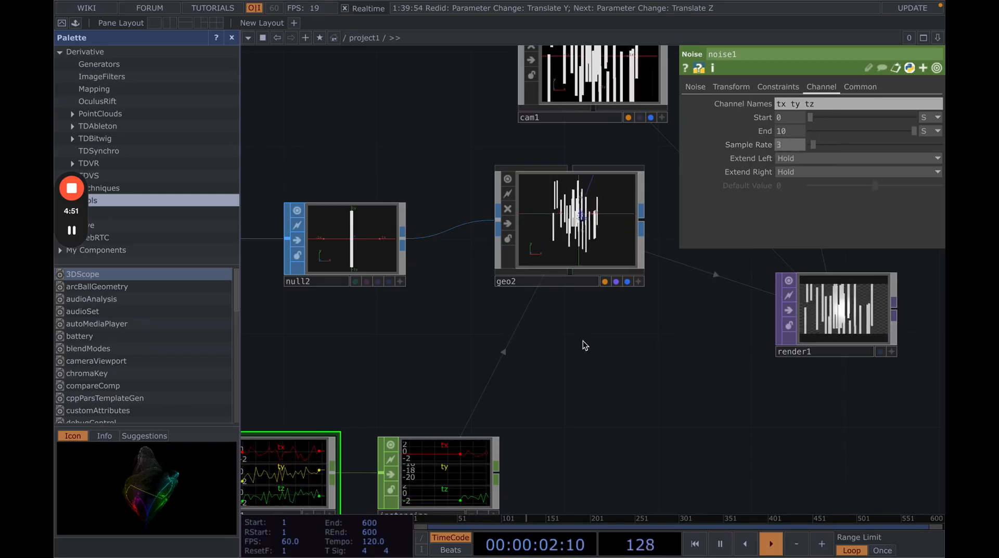
Add a Null TOP beside the Render TOP, fed by the Render's output
drag(583, 342, 471, 451)
drag(567, 335, 526, 335)
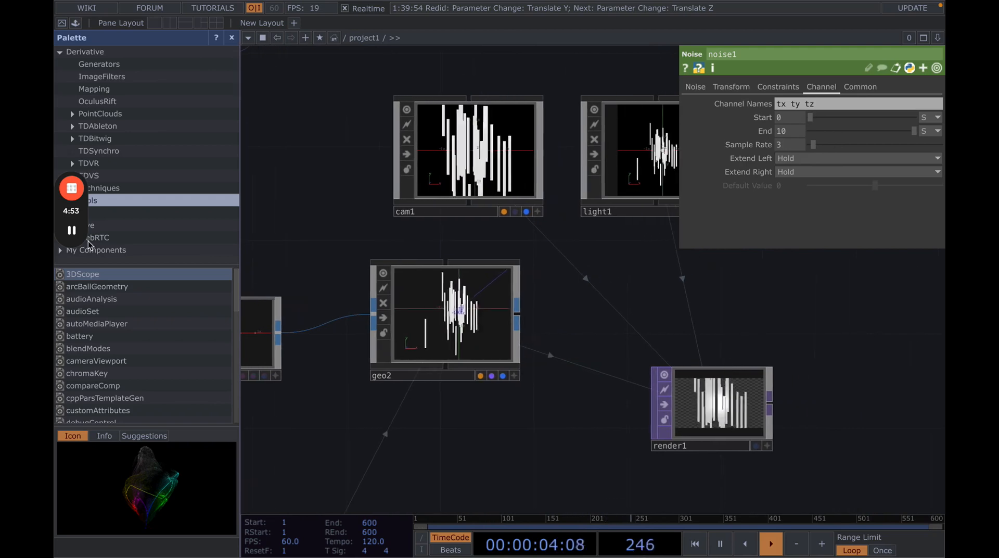
scroll(606, 437, right, 10)
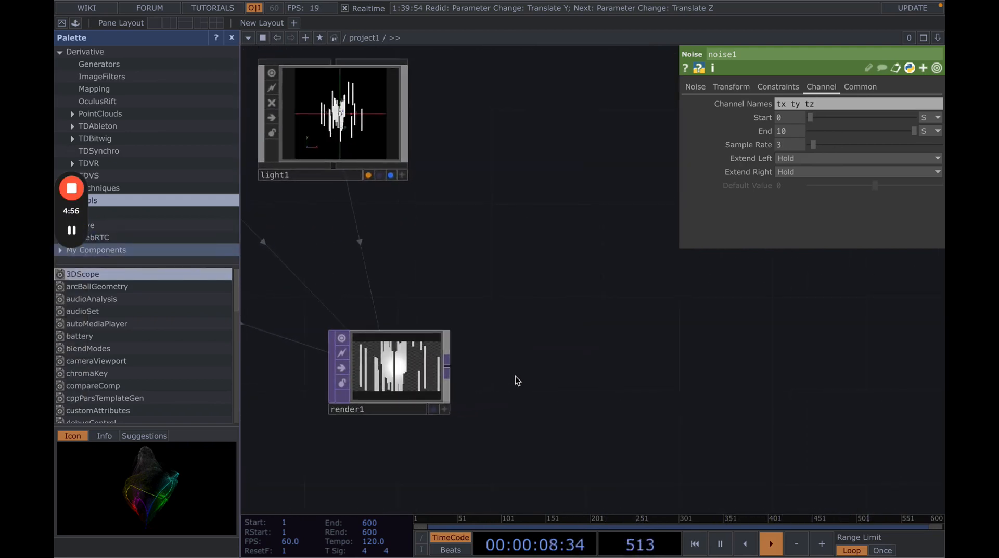
click(447, 367)
click(580, 362)
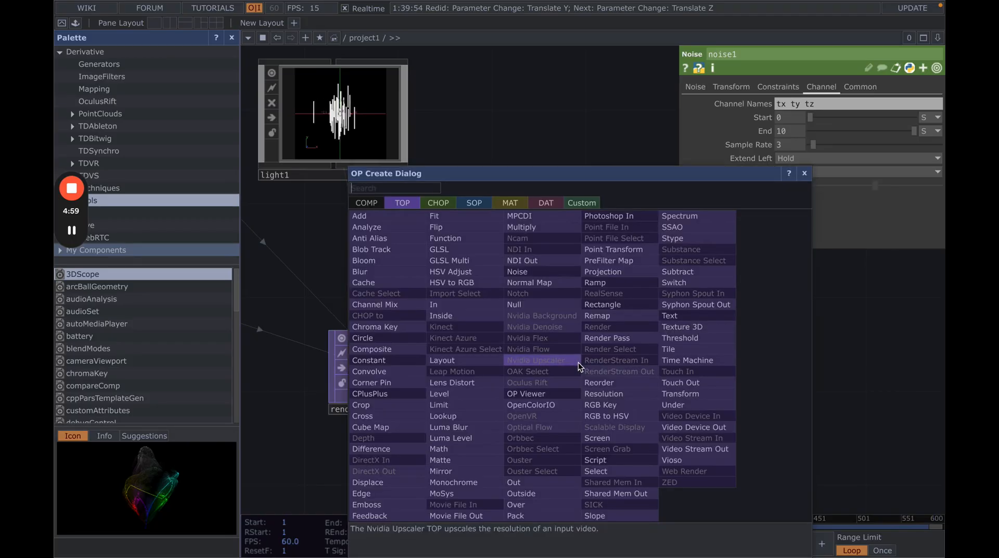
click(578, 362)
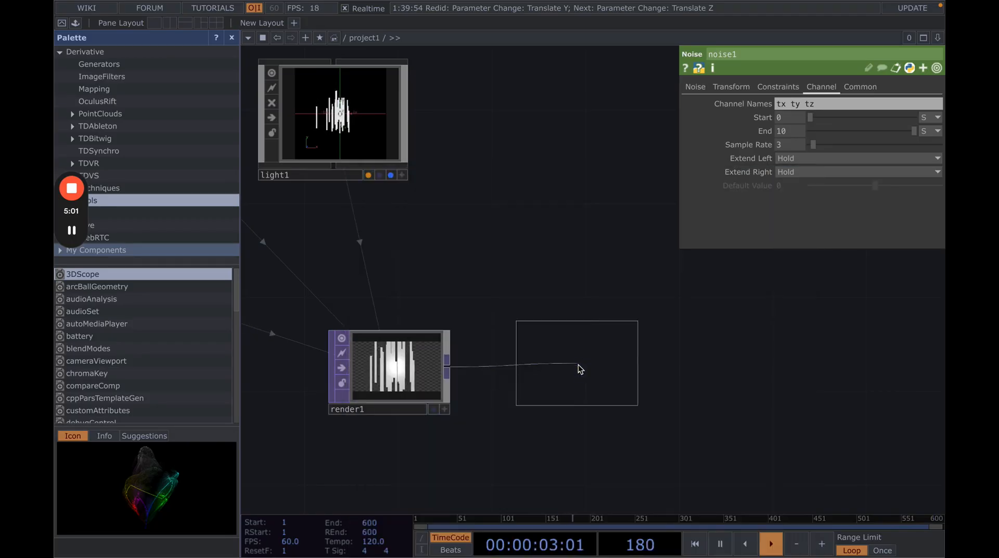
click(628, 369)
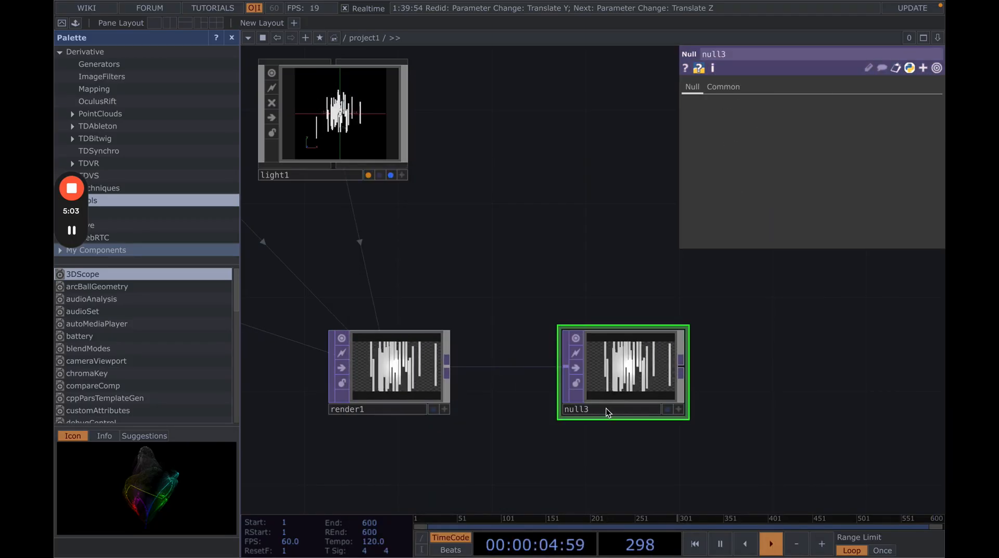
Rename the Null TOP fed by the Render as glitch
key(BackSpace)
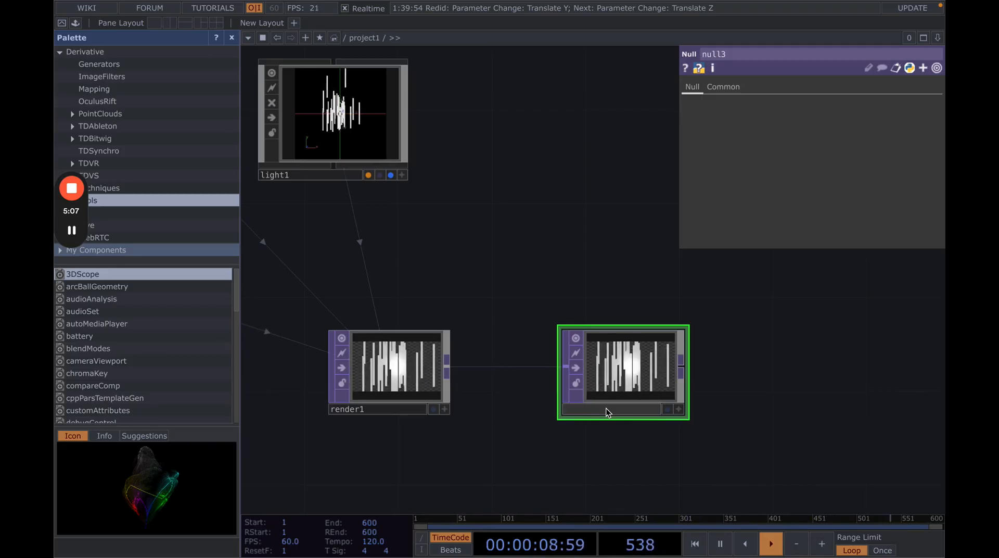
text(gi)
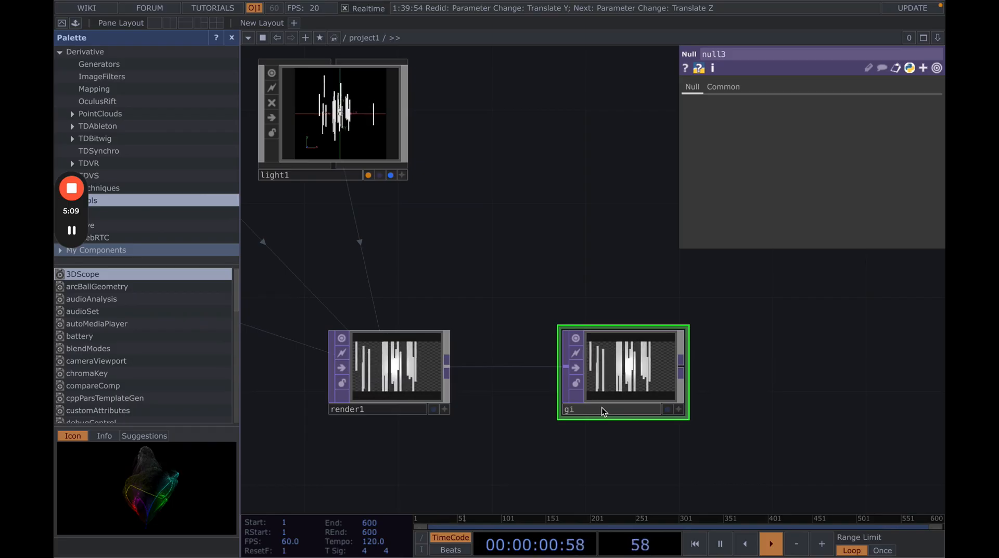
text(itch)
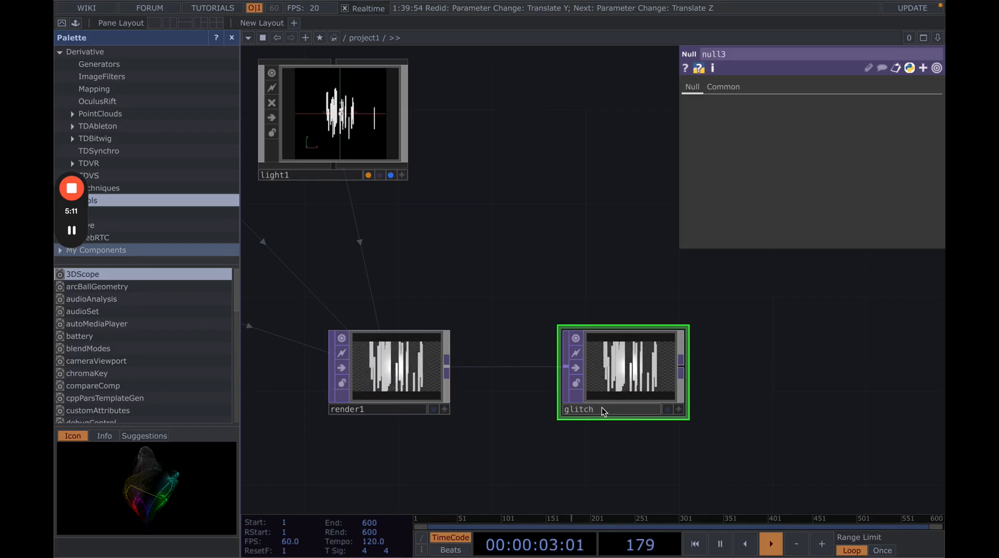
key(Return)
key(h)
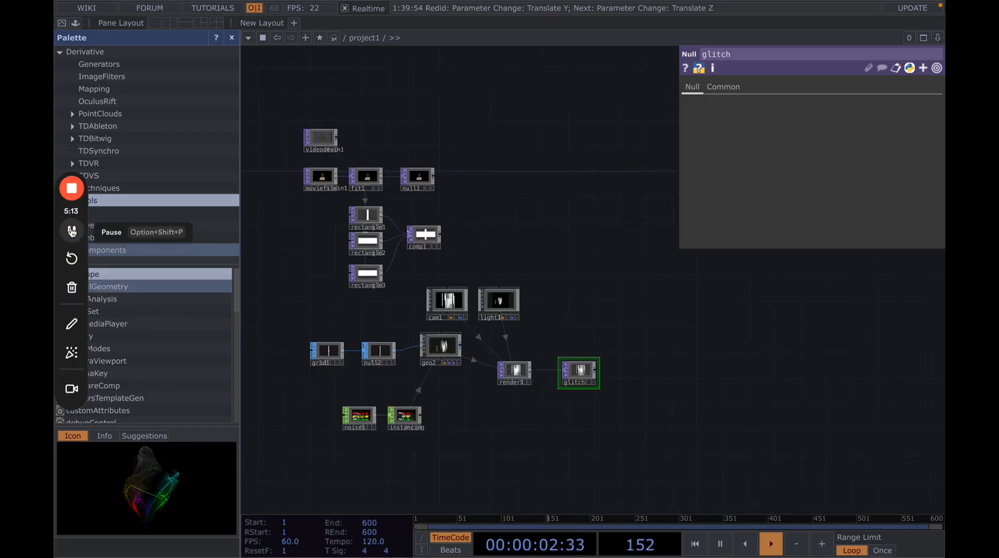
drag(328, 213, 429, 273)
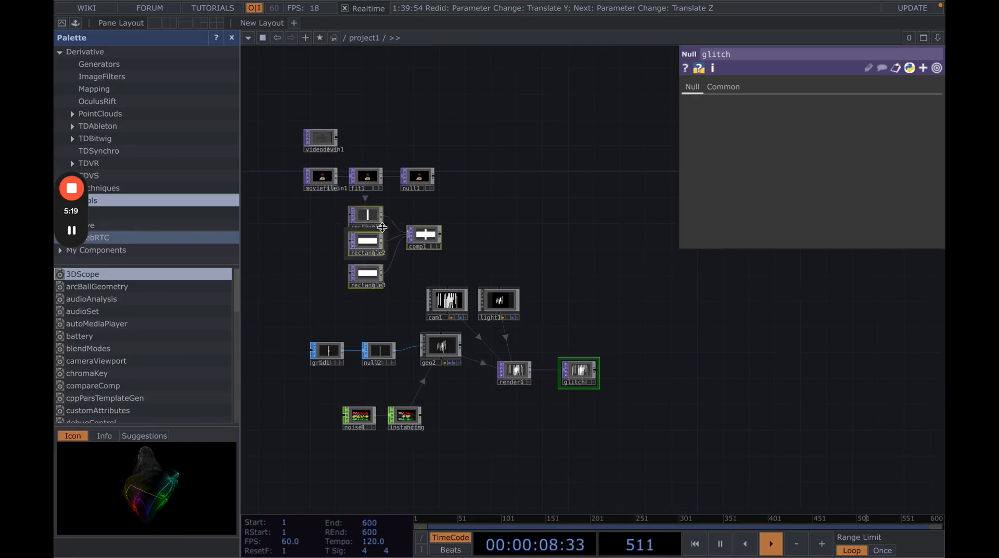
click(513, 253)
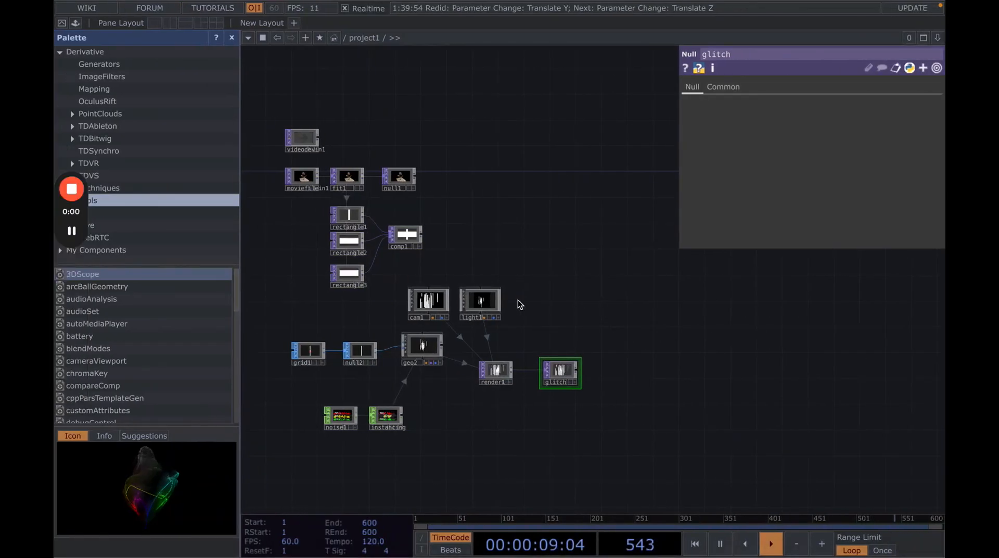
Add a Multiply TOP fed by the glitch Null, and connect null1 as its second input
drag(599, 321, 527, 276)
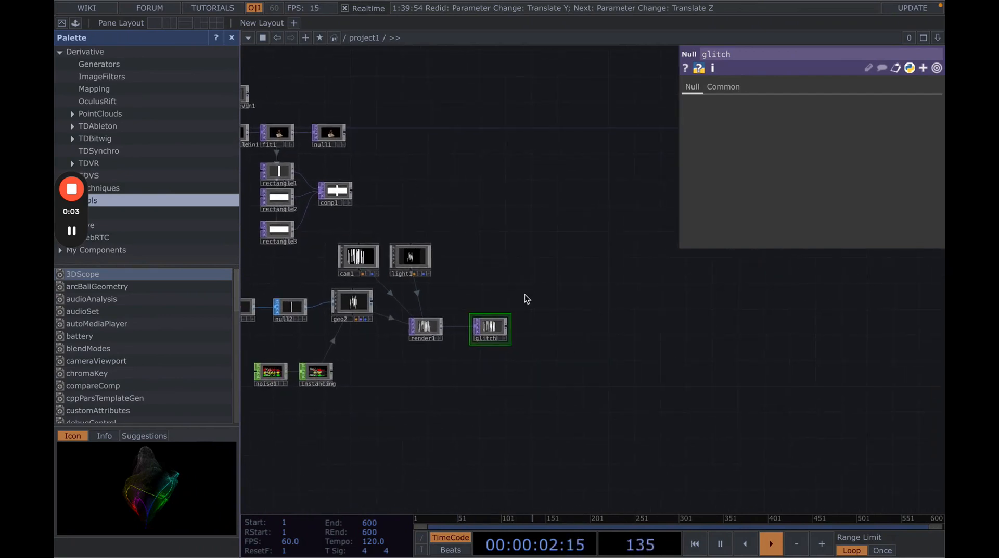
click(508, 326)
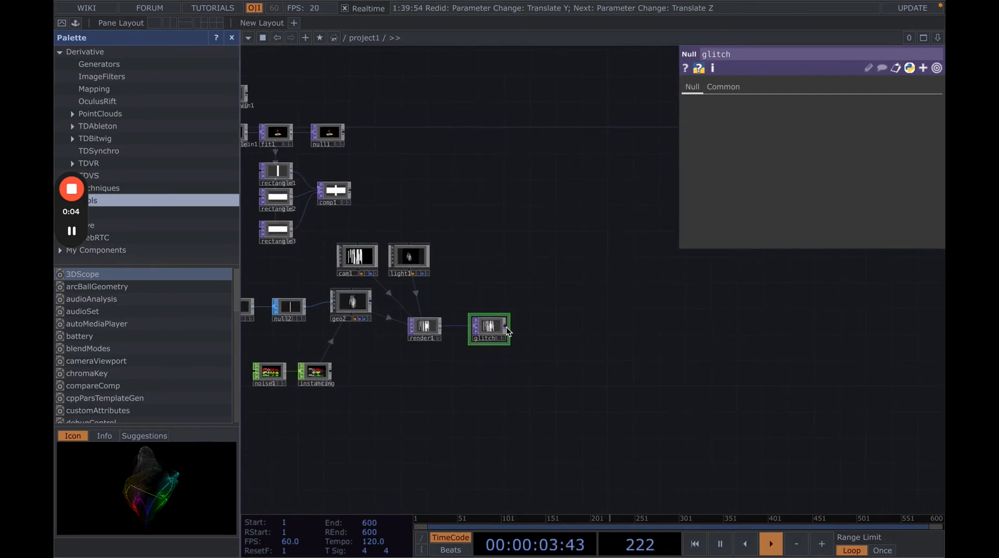
click(554, 214)
text(multi)
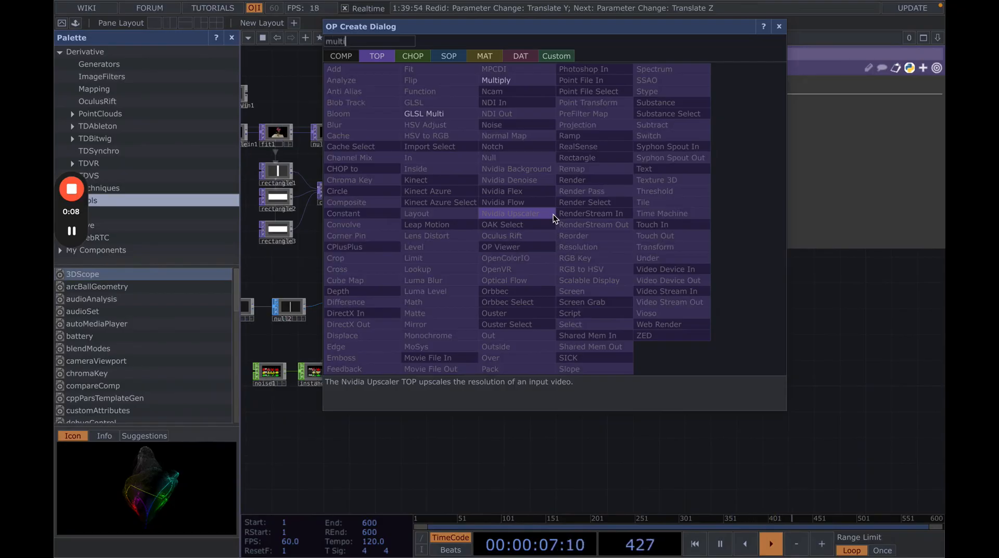
text(ply)
key(Return)
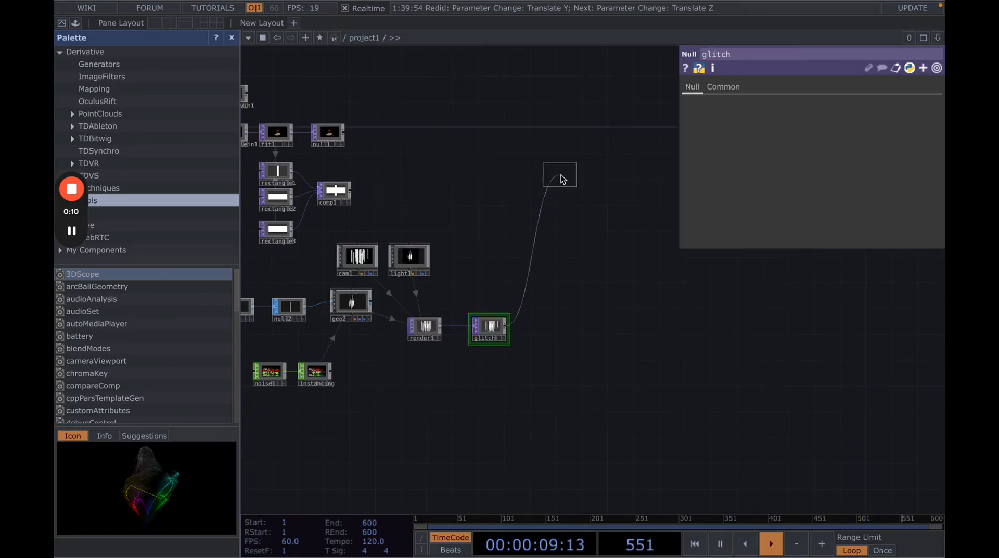
click(562, 179)
drag(344, 138, 545, 173)
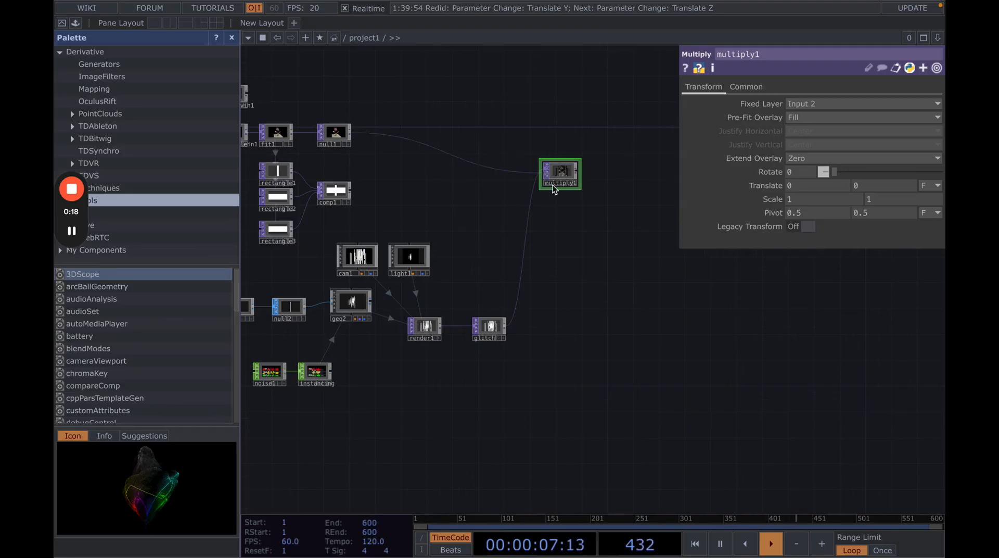
Examine the Multiply TOP's combined image of the flower footage and the glitch bars up close
drag(562, 249, 534, 272)
scroll(540, 213, up, 8)
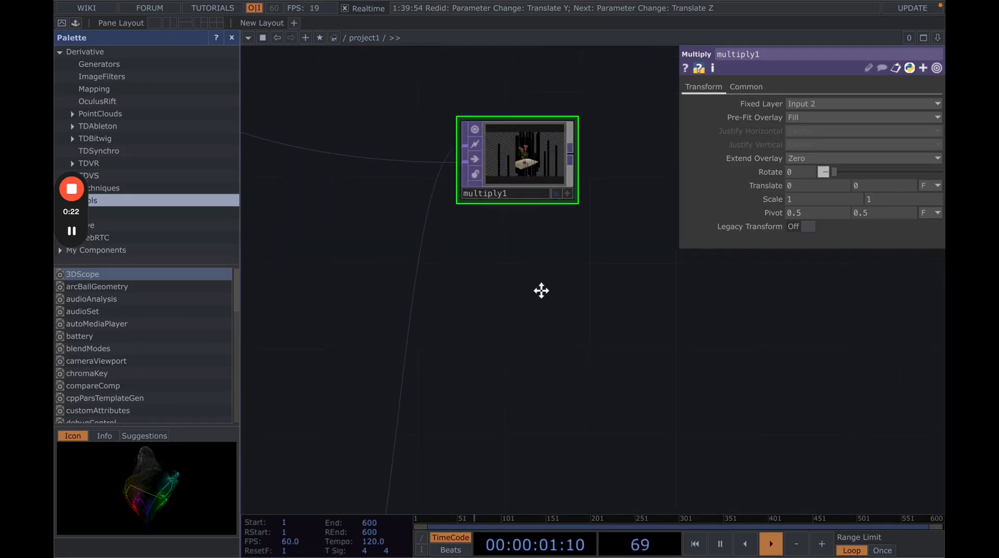
drag(542, 290, 539, 359)
scroll(530, 343, up, 3)
scroll(529, 343, up, 1)
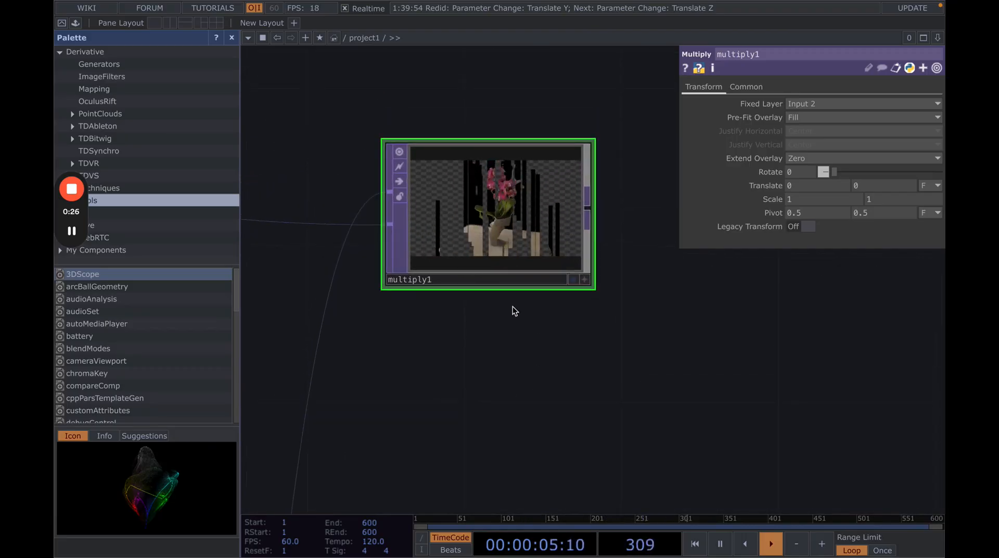
drag(521, 317, 452, 273)
scroll(452, 274, down, 5)
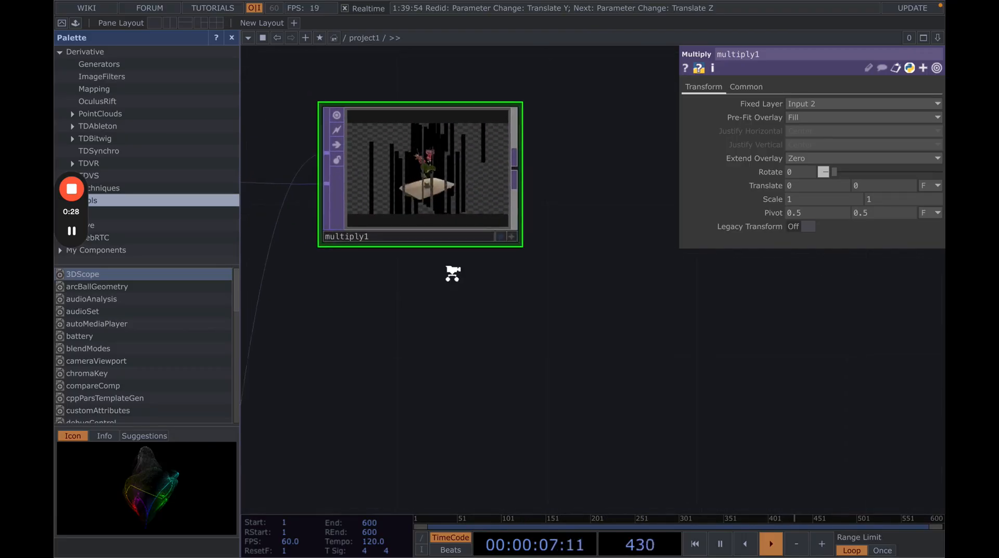
Add a Composite TOP well beyond the Multiply TOP, fed by the Multiply's output
drag(560, 305, 433, 288)
scroll(433, 288, down, 5)
click(391, 242)
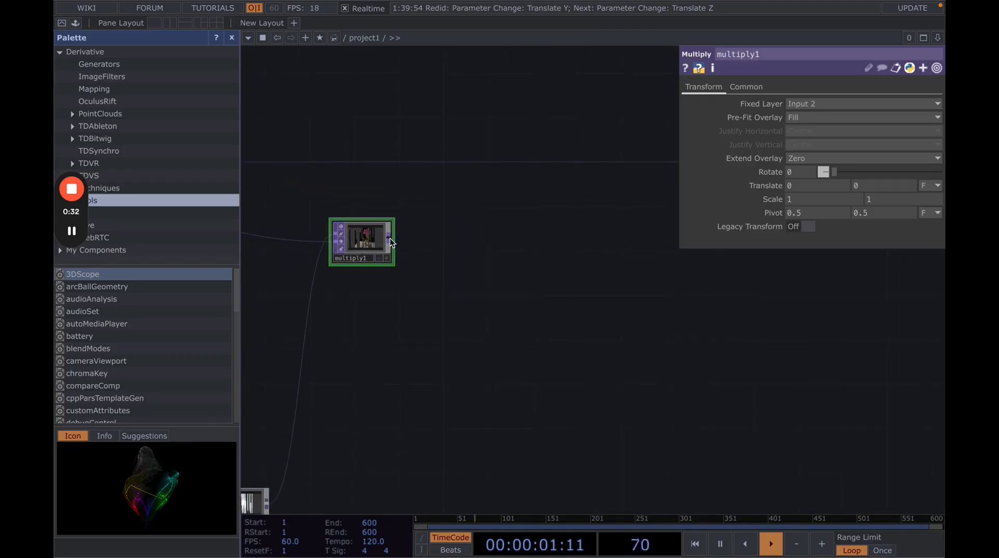
click(666, 258)
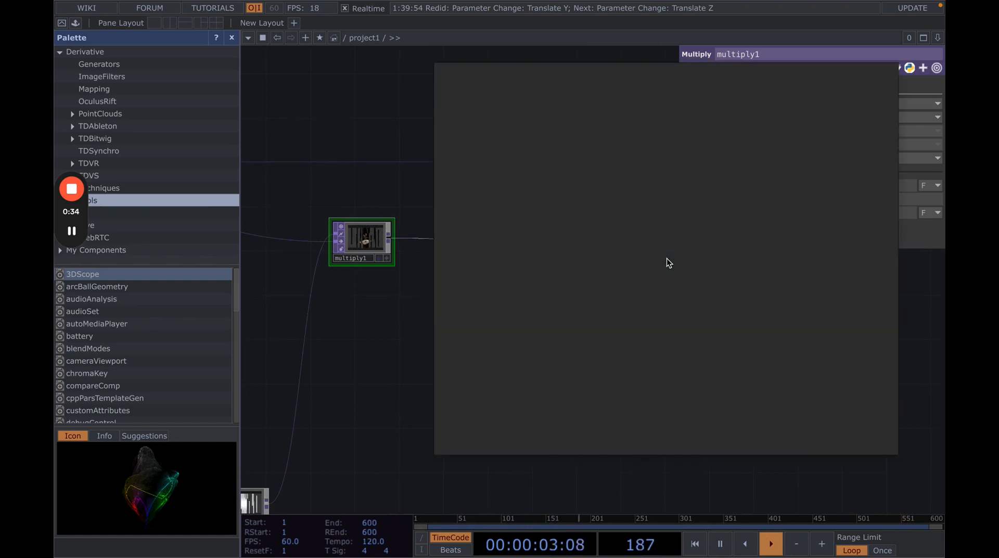
text(comp)
key(Return)
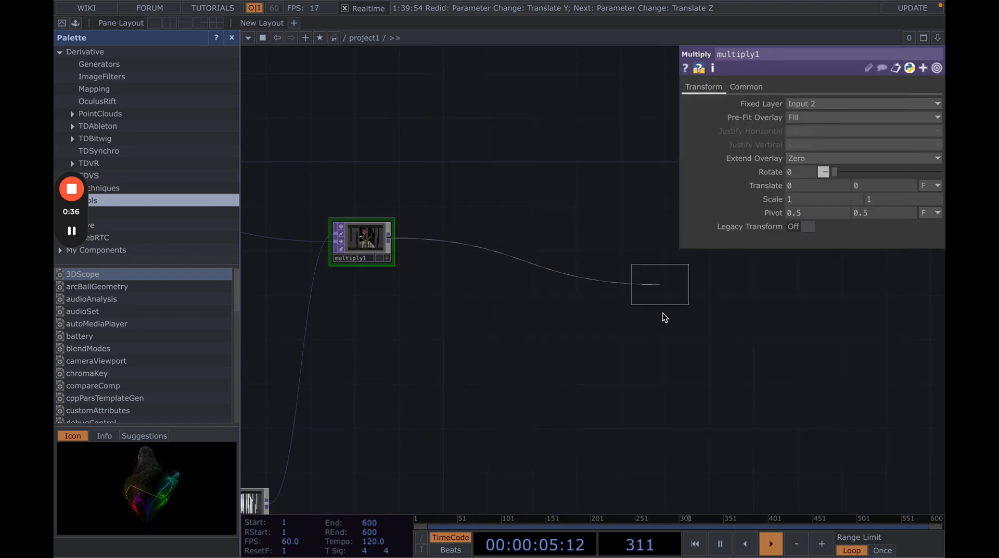
click(832, 270)
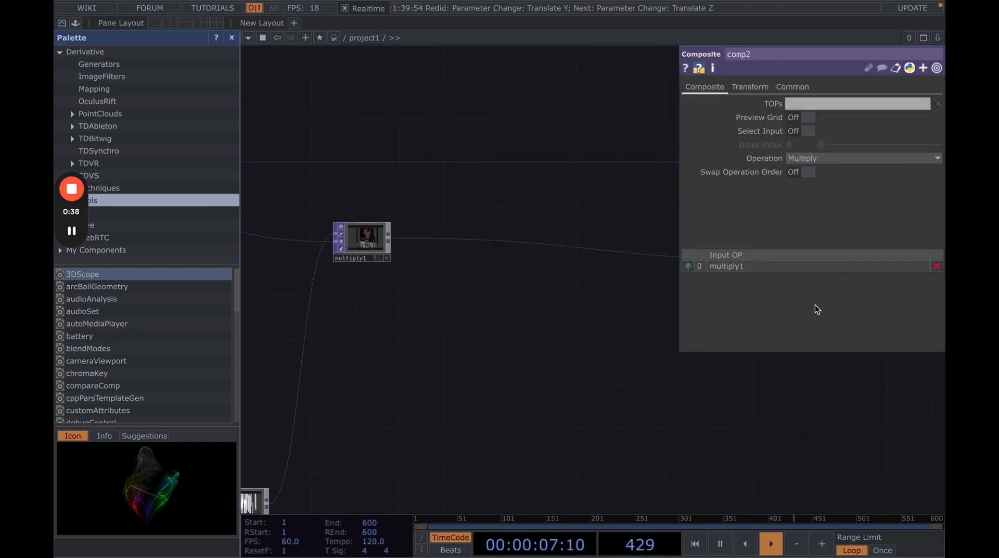
Branch a Feedback TOP off the Multiply TOP's output, placed below the wire to the Composite
drag(791, 398, 650, 313)
scroll(628, 262, left, 5)
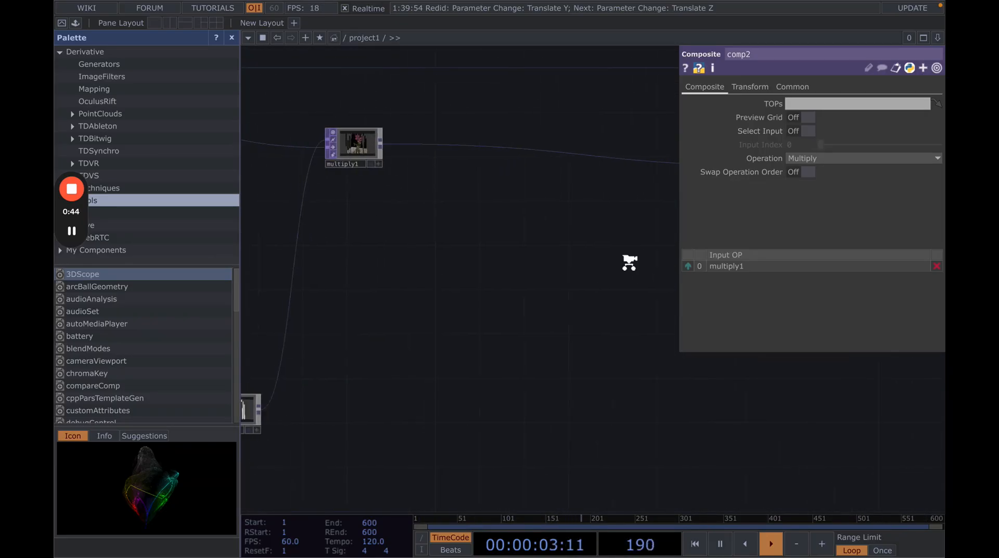
right_click(490, 219)
click(486, 273)
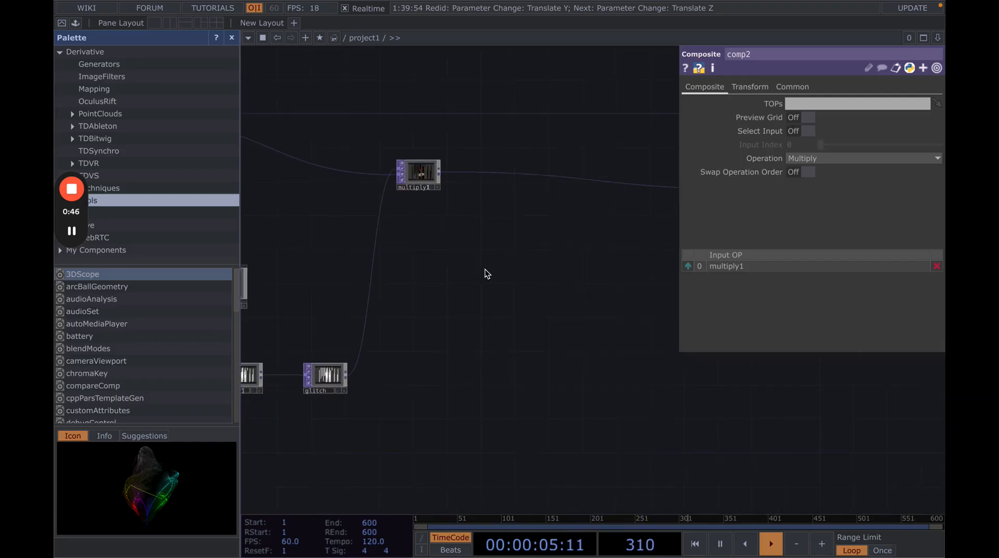
drag(419, 248, 320, 220)
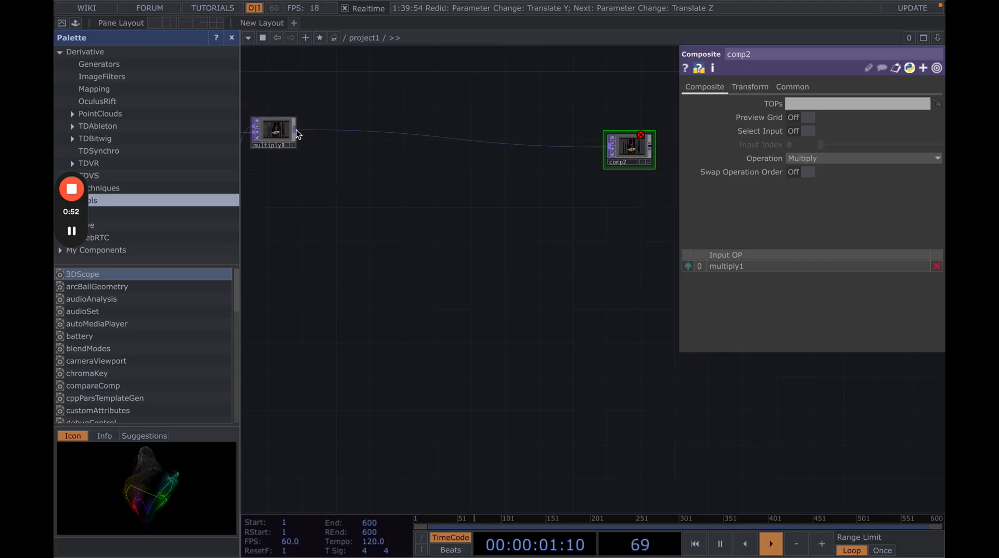
click(332, 191)
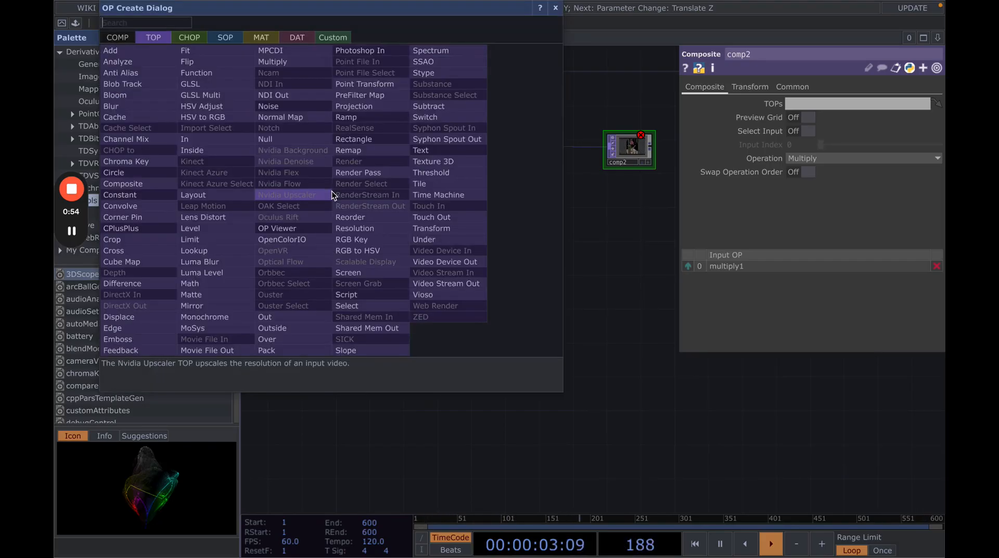
text(feed)
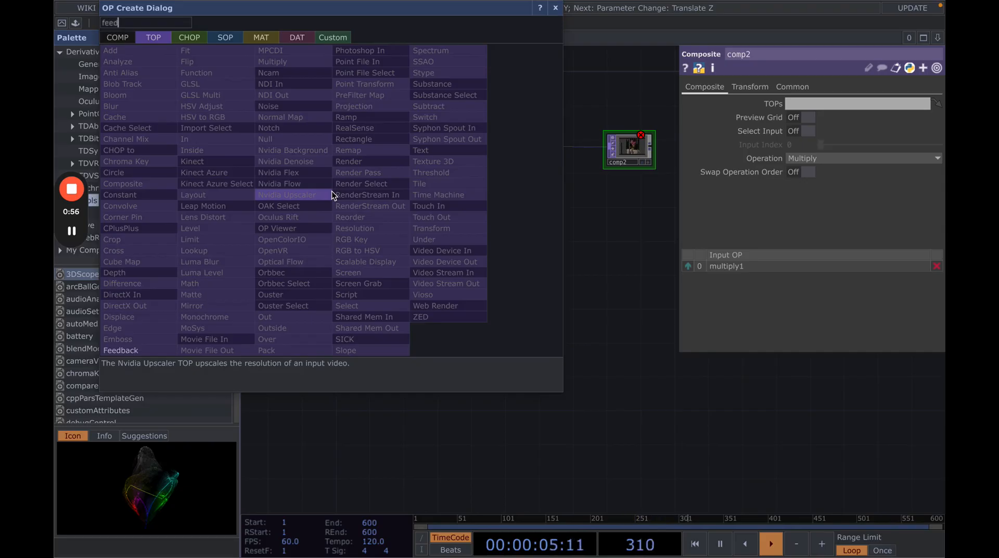
key(Return)
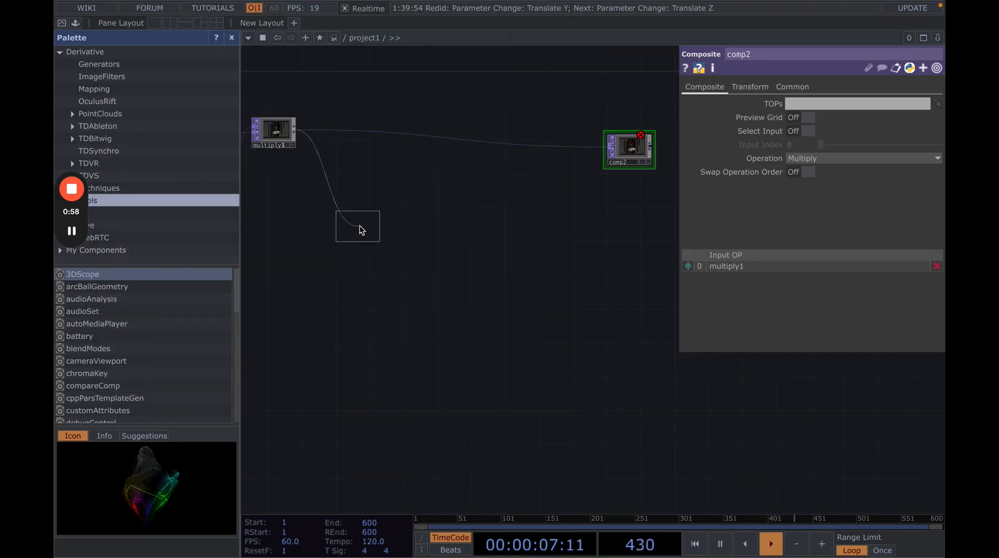
click(360, 226)
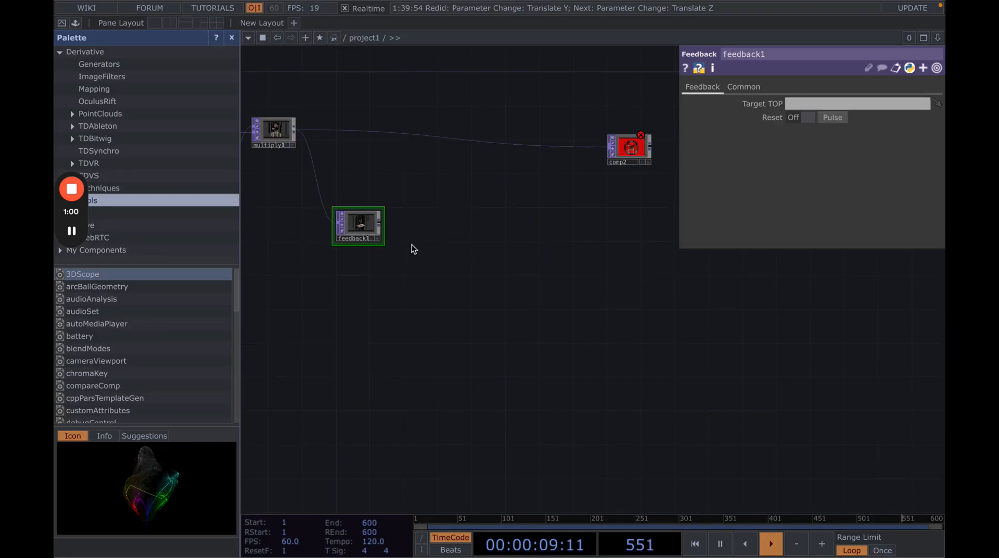
Add a Transform TOP beside the Feedback TOP and connect the Feedback's output to it
click(380, 223)
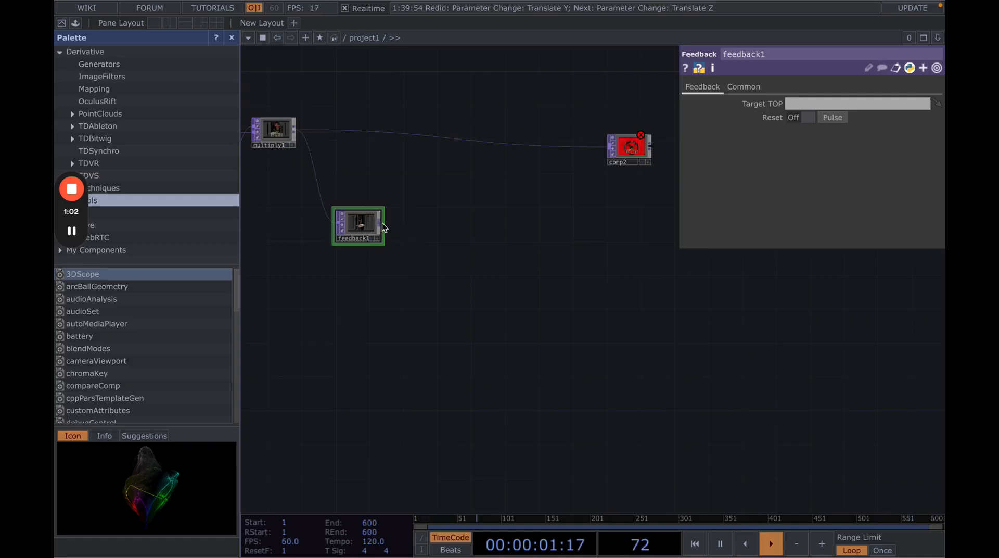
click(451, 226)
text(trans)
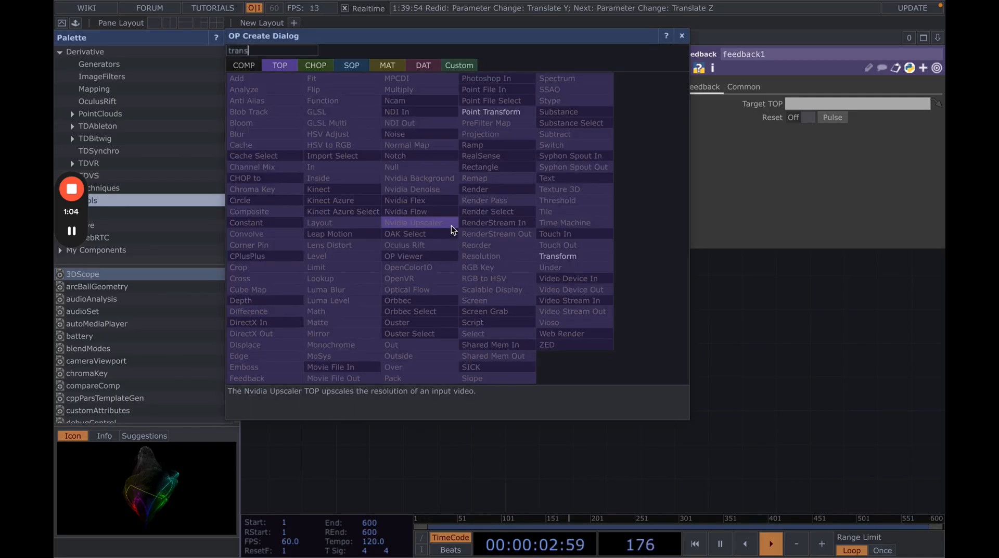
text(form)
key(Return)
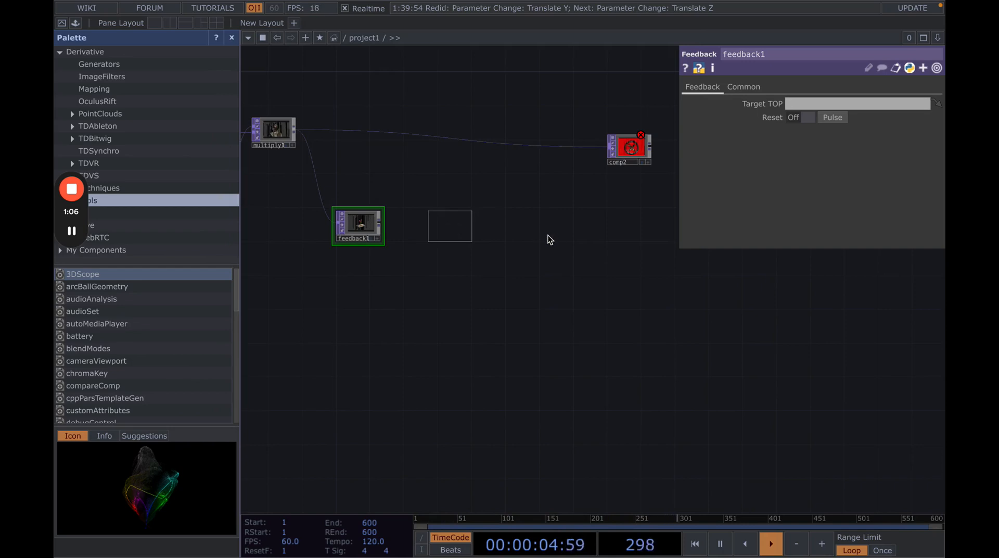
click(429, 226)
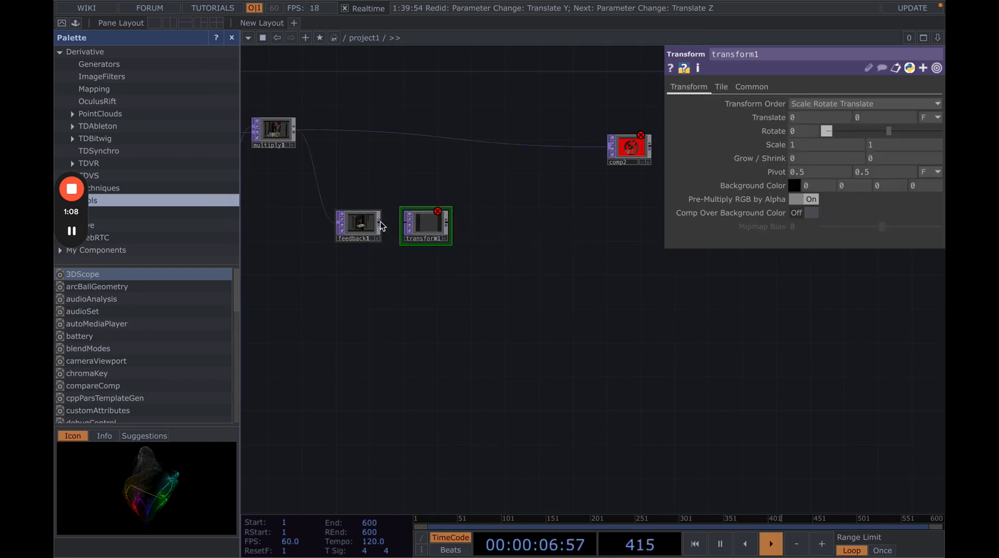
click(407, 229)
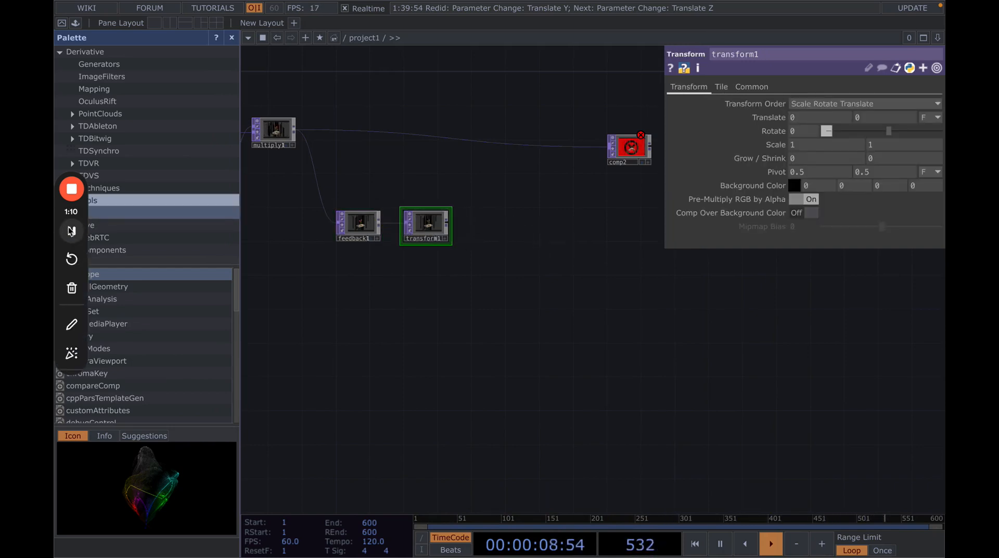
Add a second Composite TOP beside the Transform TOP, fed by the Transform's output
click(448, 223)
click(479, 224)
text(c)
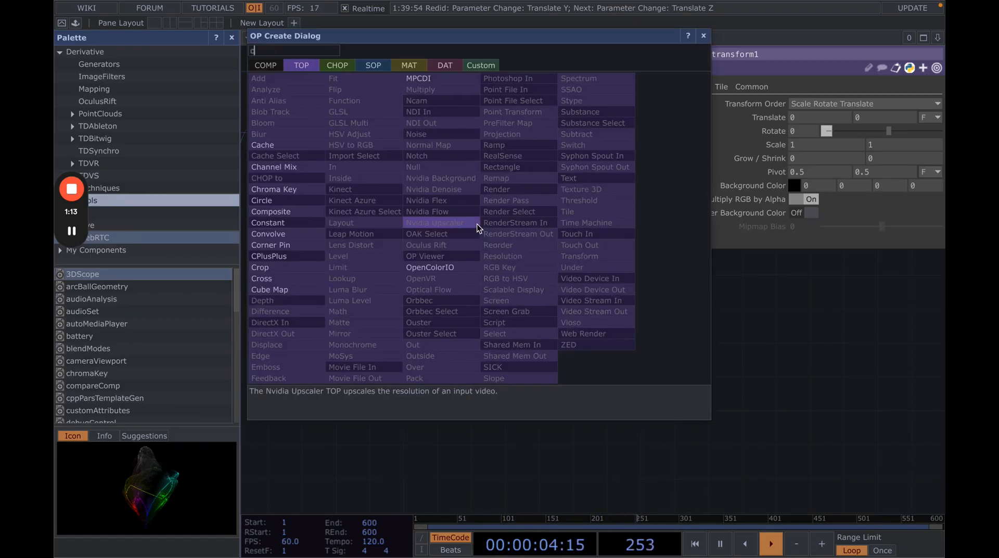
text(omp)
key(Return)
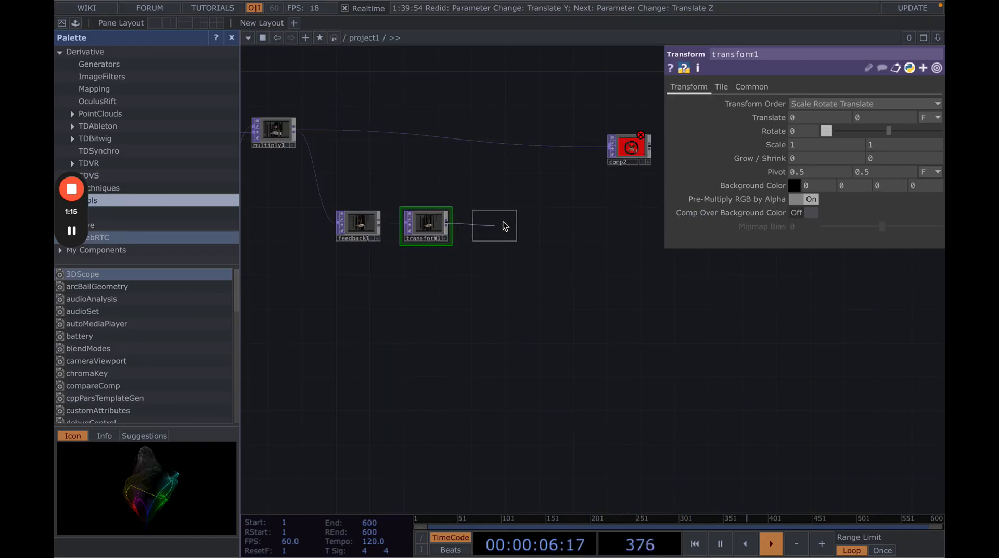
click(530, 228)
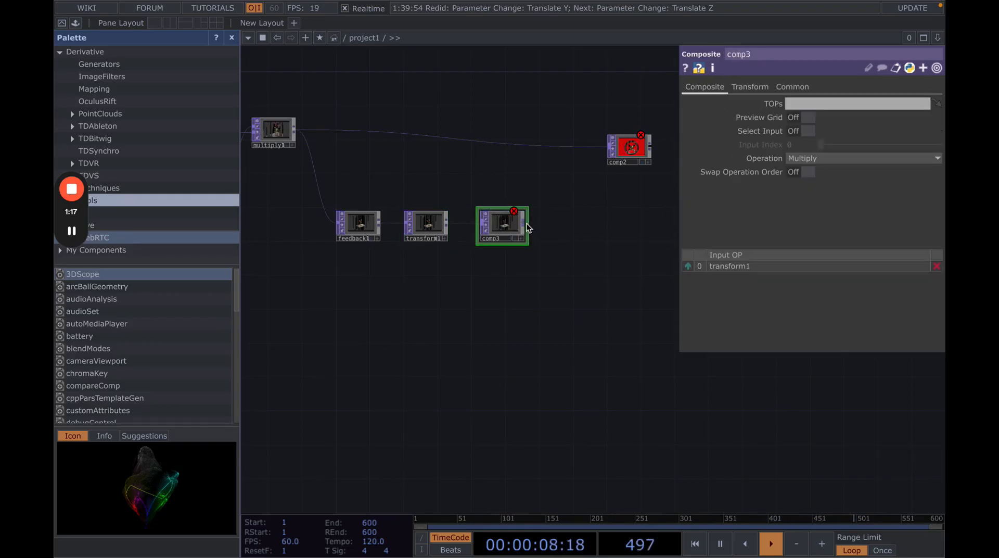
Connect comp3's output to comp2 as its second input and move comp3 farther from the Transform TOP
click(525, 223)
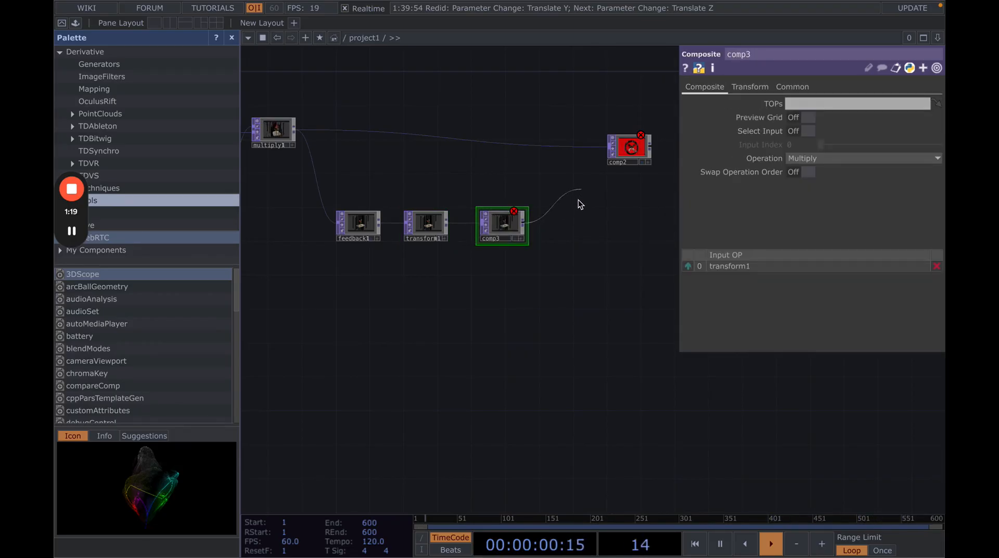
click(577, 202)
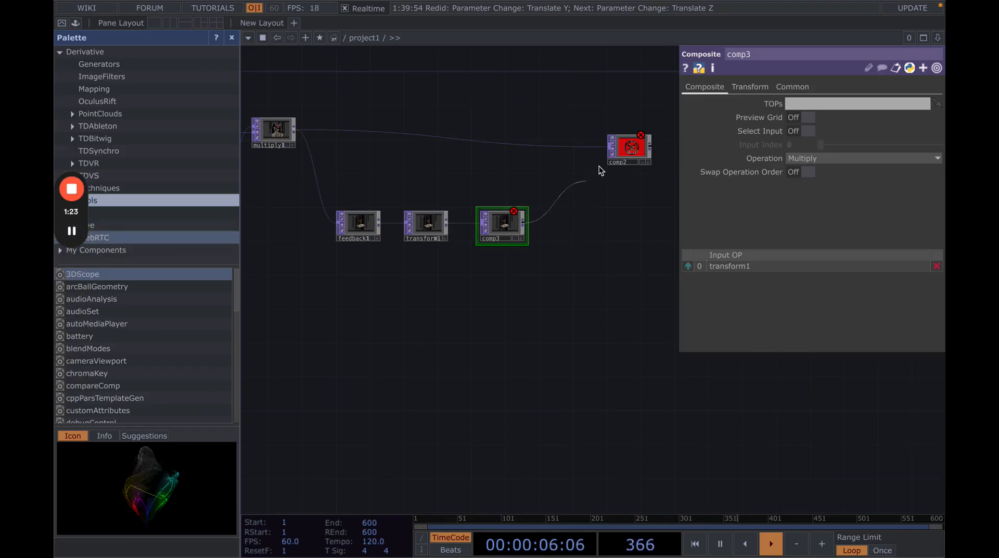
drag(507, 225, 566, 226)
mouse_move(81, 226)
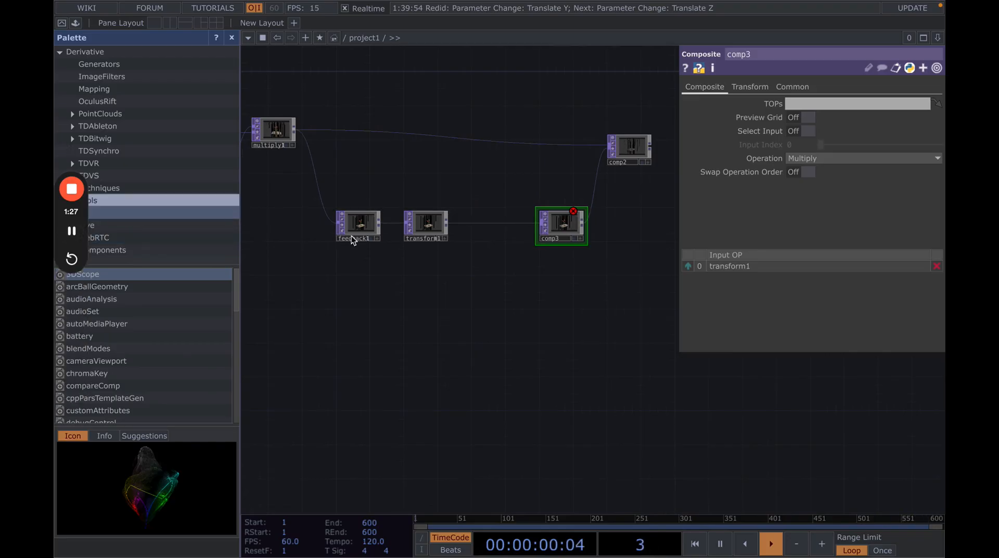
Set the Transform TOP's X translation to -0.001 and move the node closer to comp3
click(435, 226)
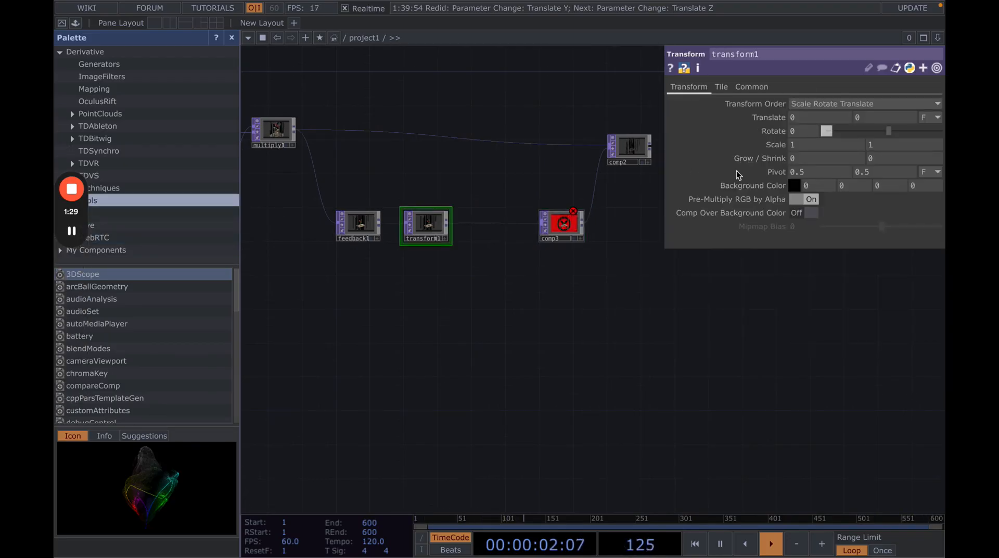
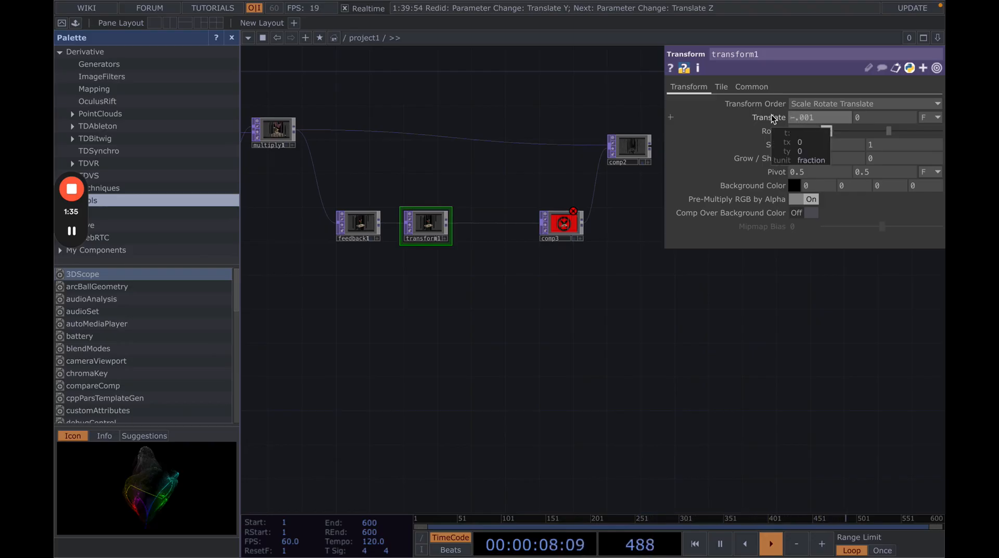
drag(433, 286, 447, 301)
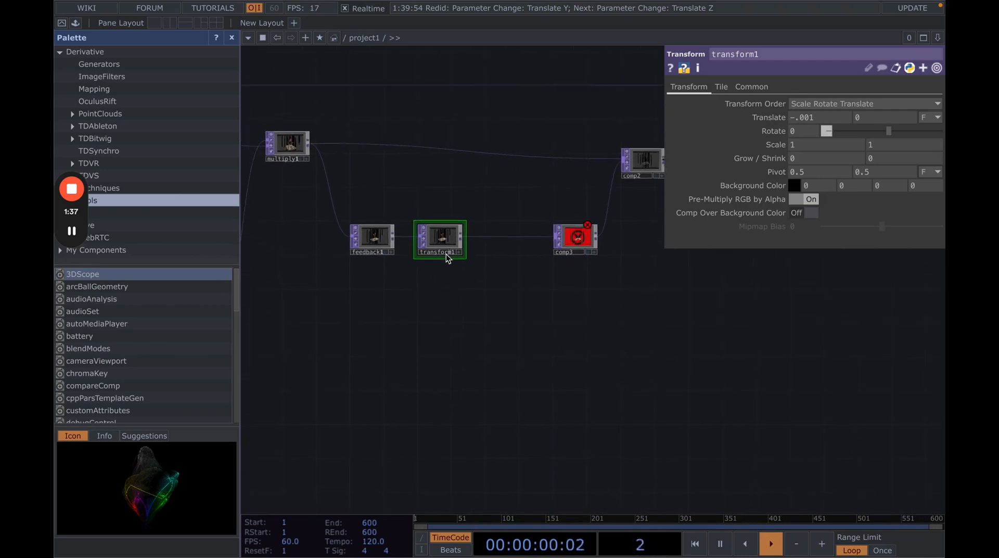
drag(467, 214, 482, 241)
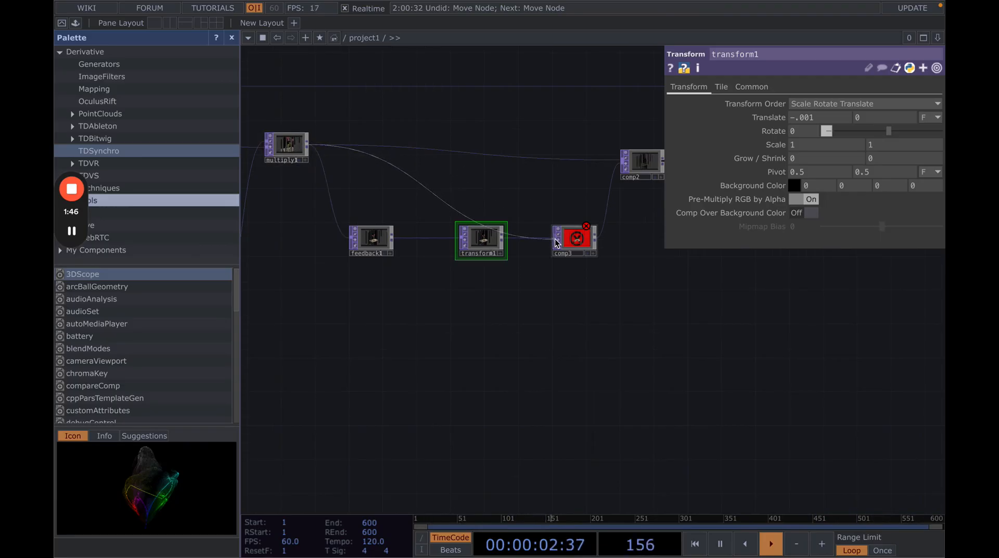
Connect multiply1's output to comp3 and move comp3 above the Transform TOP's row
drag(582, 243, 548, 185)
scroll(548, 185, up, 3)
scroll(547, 185, up, 3)
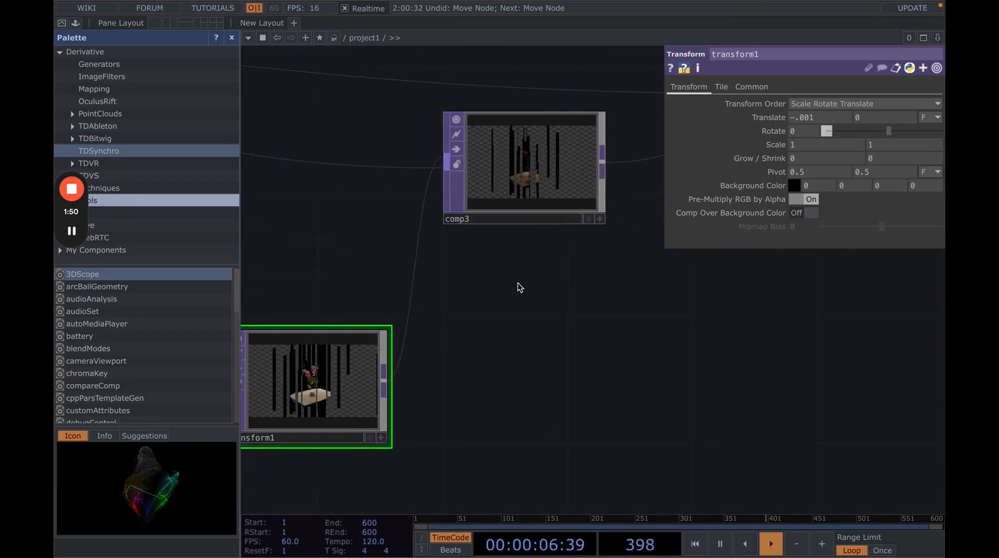
drag(627, 237, 676, 207)
drag(601, 306, 635, 291)
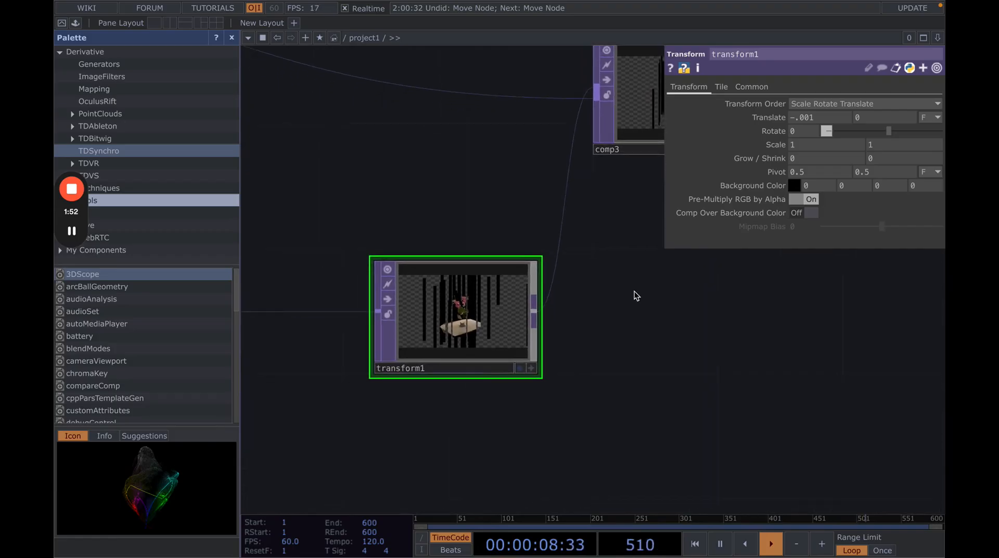
scroll(635, 291, down, 3)
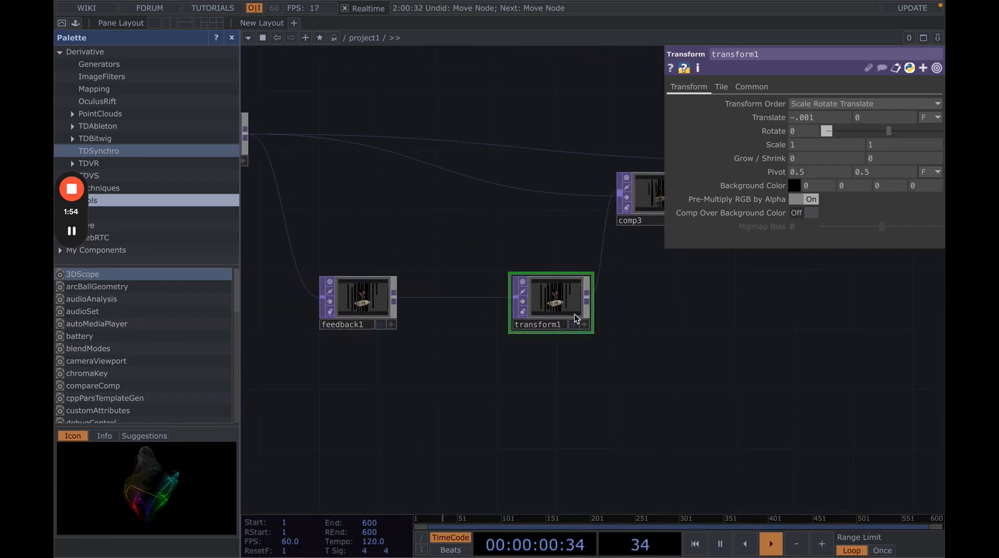
Assign comp3 as the Feedback TOP's target and reposition transform1 and comp3 to make room around the loop
drag(581, 312, 554, 342)
drag(644, 209, 632, 264)
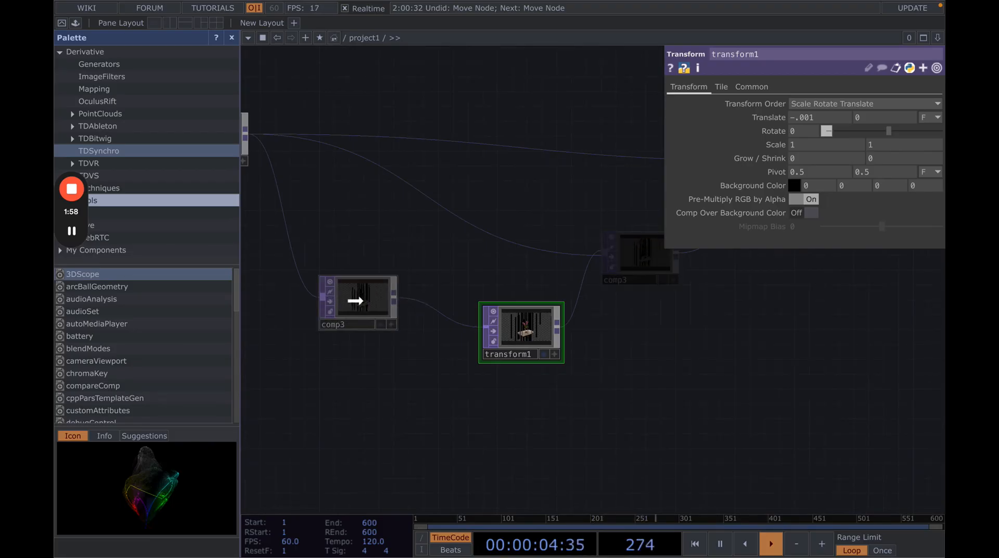
click(363, 299)
drag(651, 261, 684, 288)
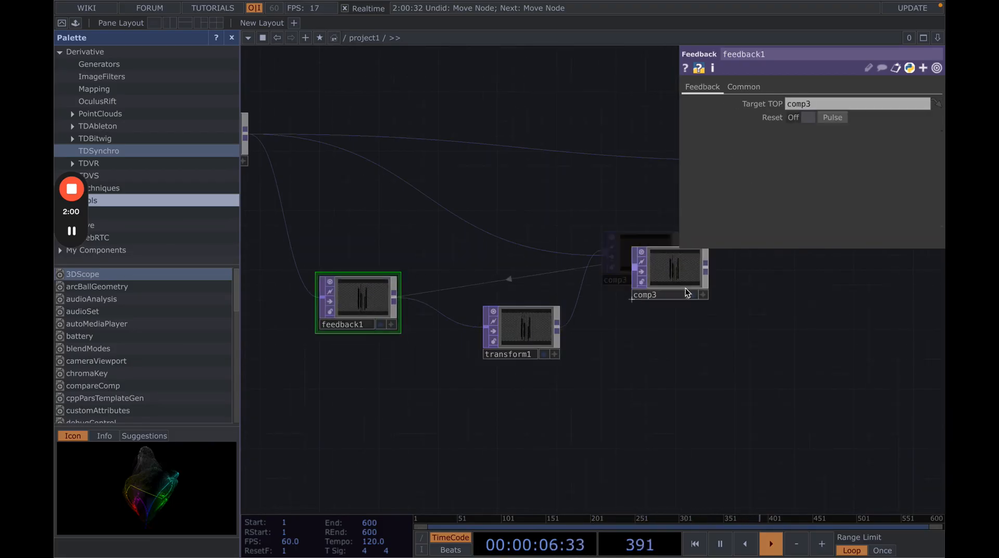
Set transform1's X translation to 0.01
drag(698, 367, 602, 370)
scroll(582, 305, up, 8)
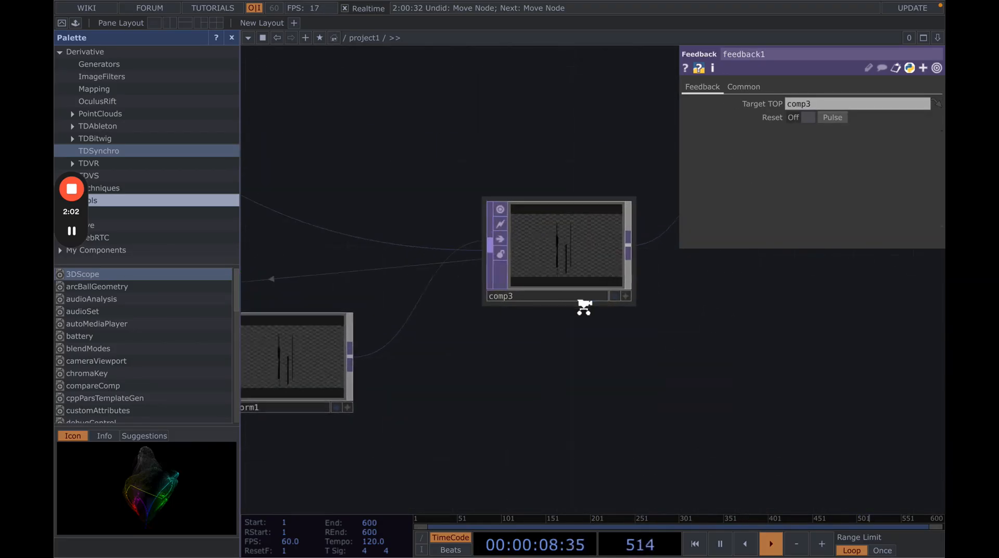
drag(748, 330, 788, 392)
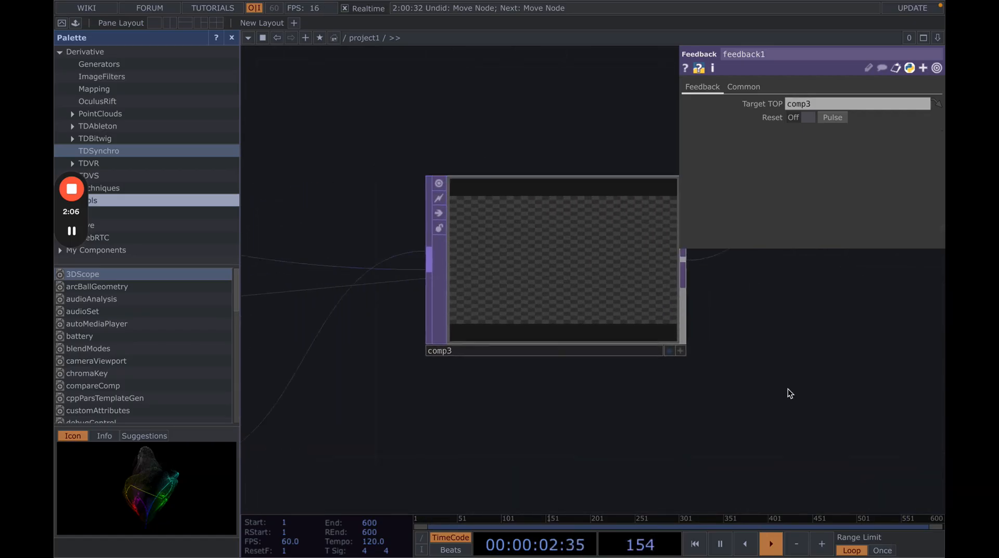
scroll(576, 434, down, 5)
drag(518, 449, 765, 397)
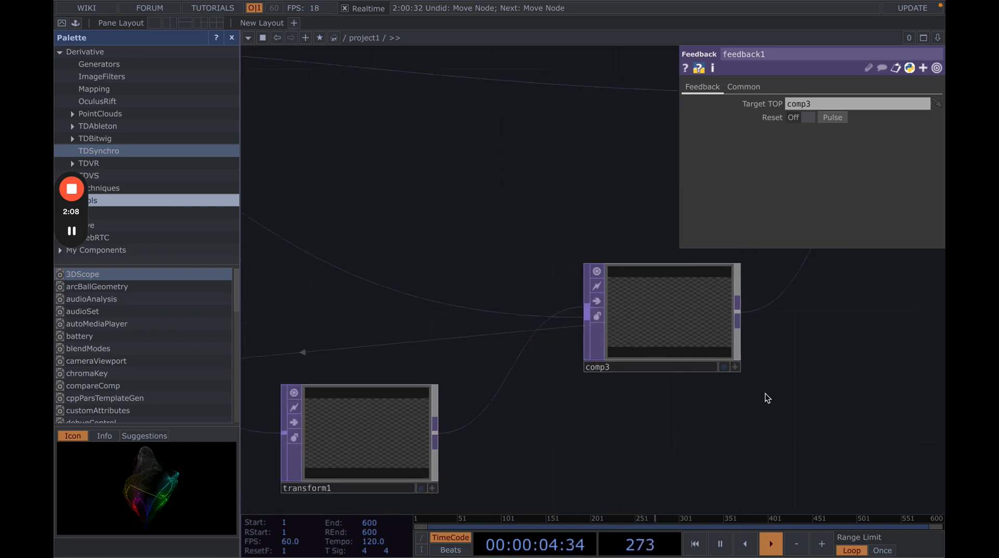
click(546, 366)
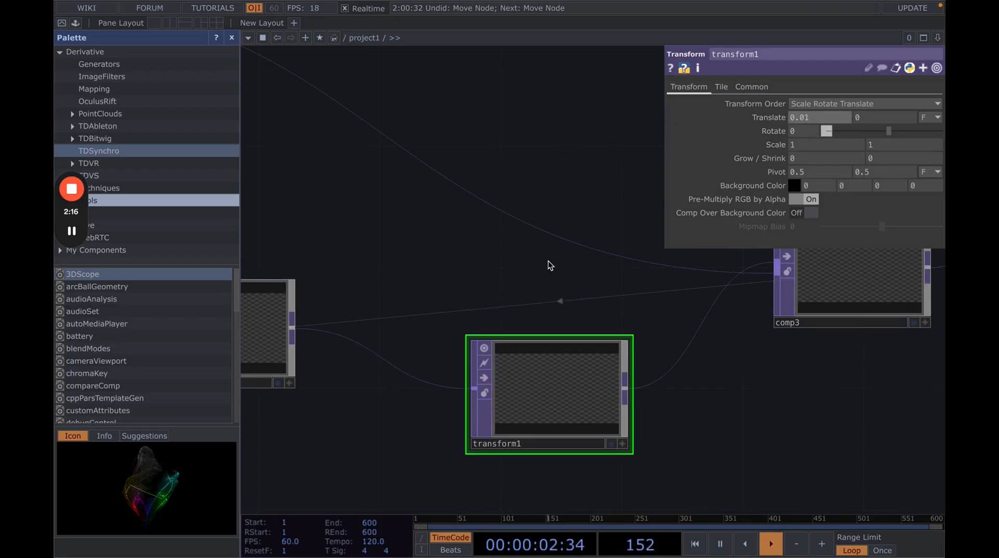
scroll(614, 379, right, 5)
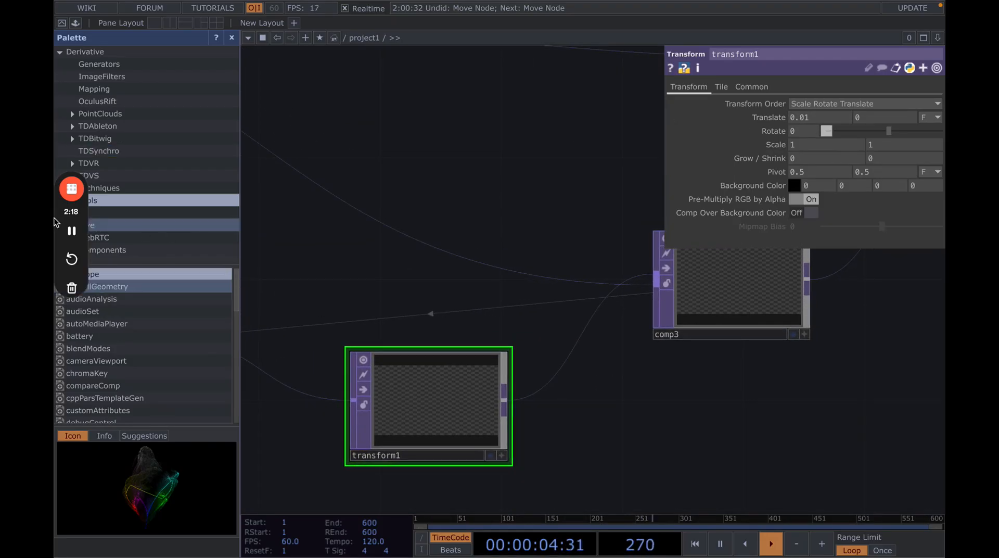
Move comp3 ahead of multiply1 in comp2's input order
click(73, 231)
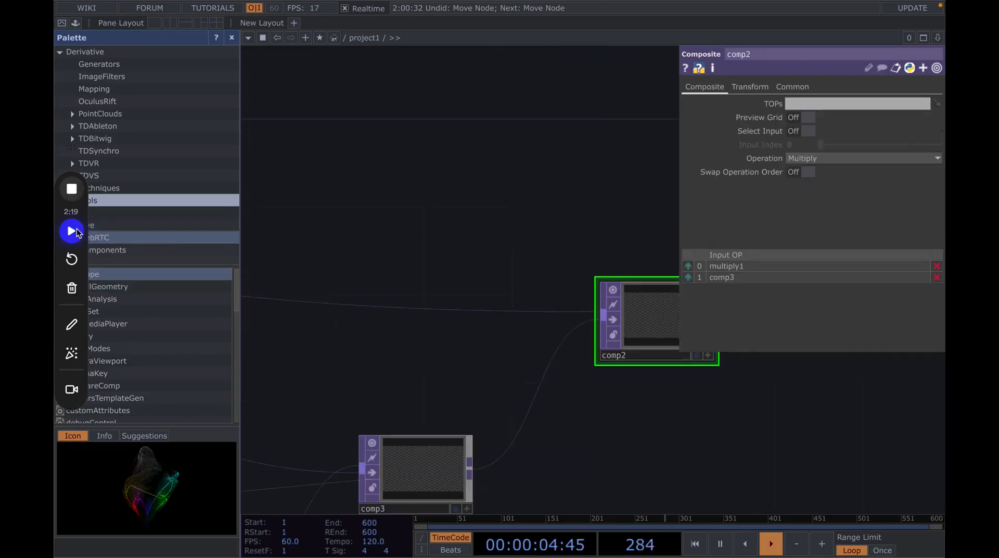
click(73, 231)
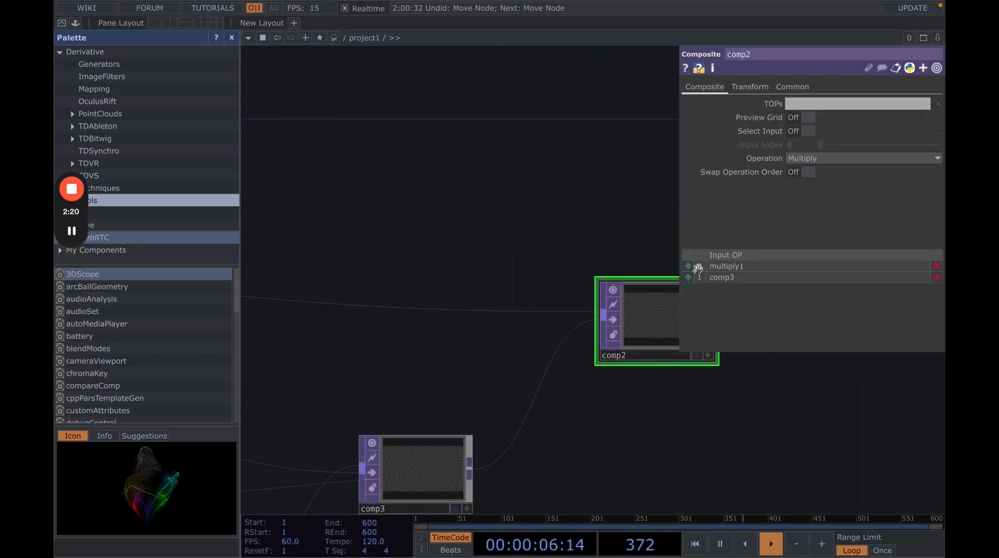
scroll(615, 415, right, 3)
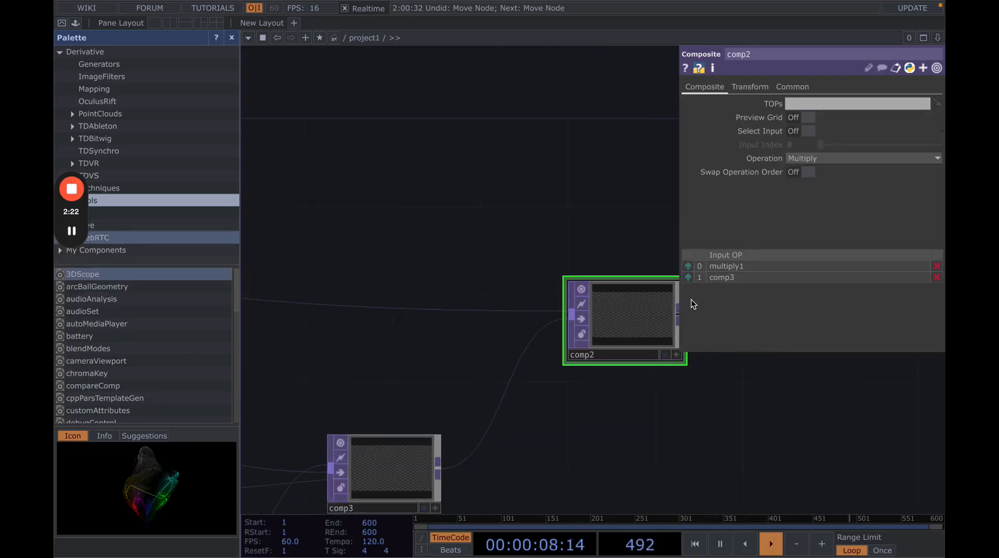
click(688, 277)
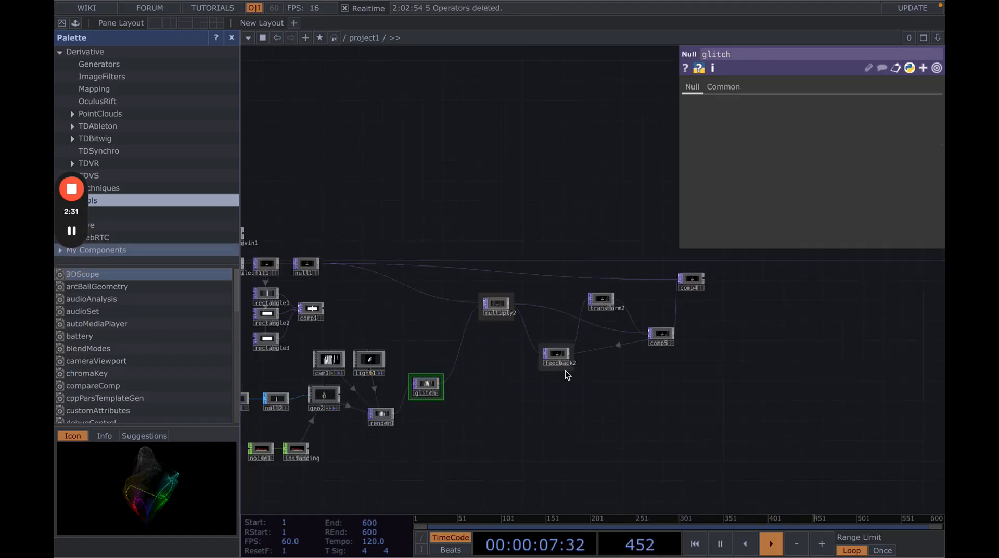
Examine the rebuilt feedback chain, focusing on transform2's translation and its preview image
scroll(565, 370, up, 6)
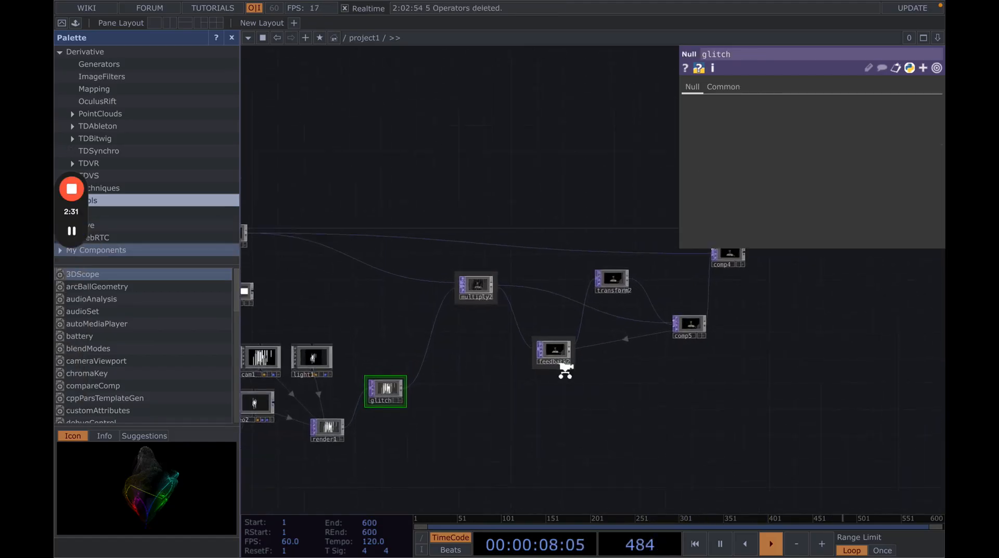
drag(654, 375, 518, 412)
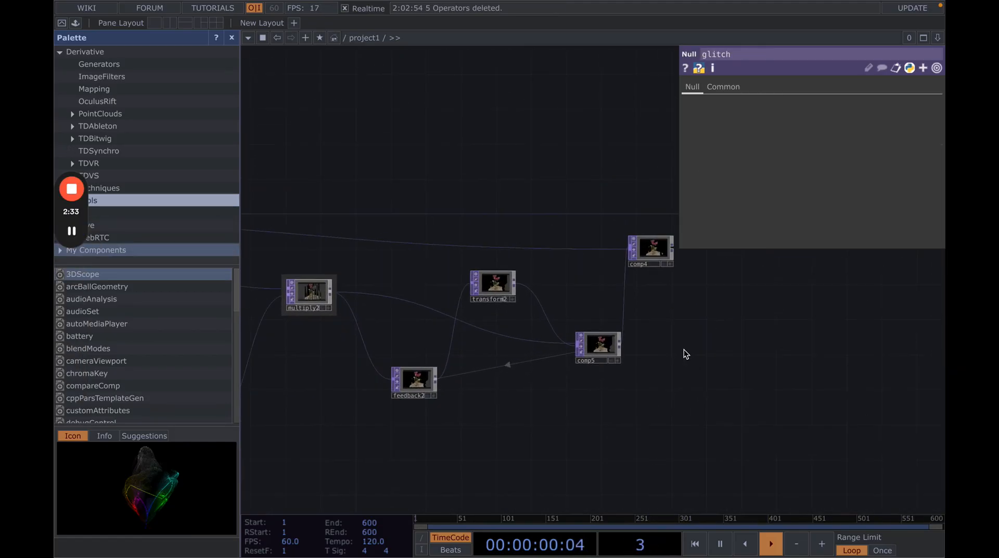
drag(683, 349, 770, 388)
scroll(665, 416, up, 3)
scroll(666, 417, up, 3)
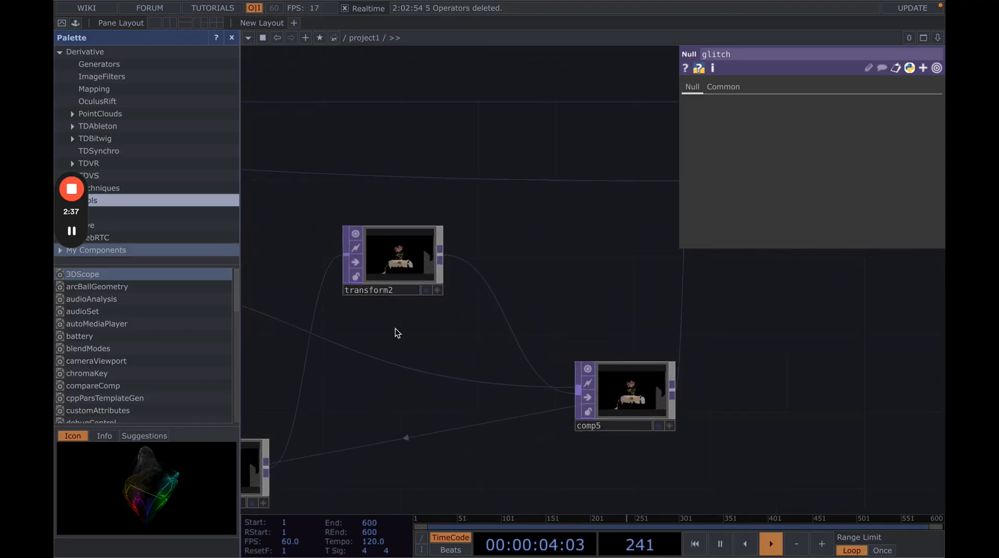
drag(475, 332, 564, 339)
click(504, 278)
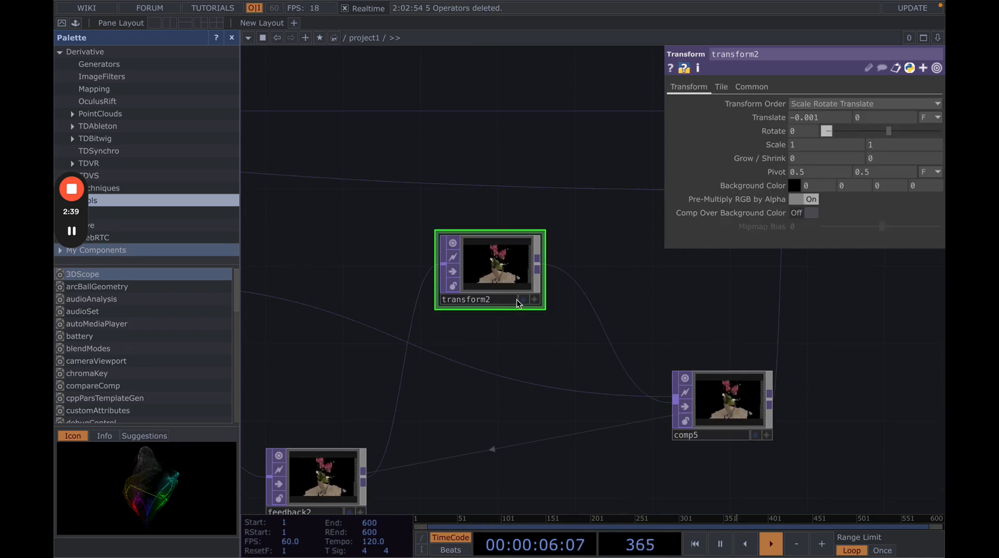
drag(532, 325, 541, 356)
scroll(519, 306, up, 6)
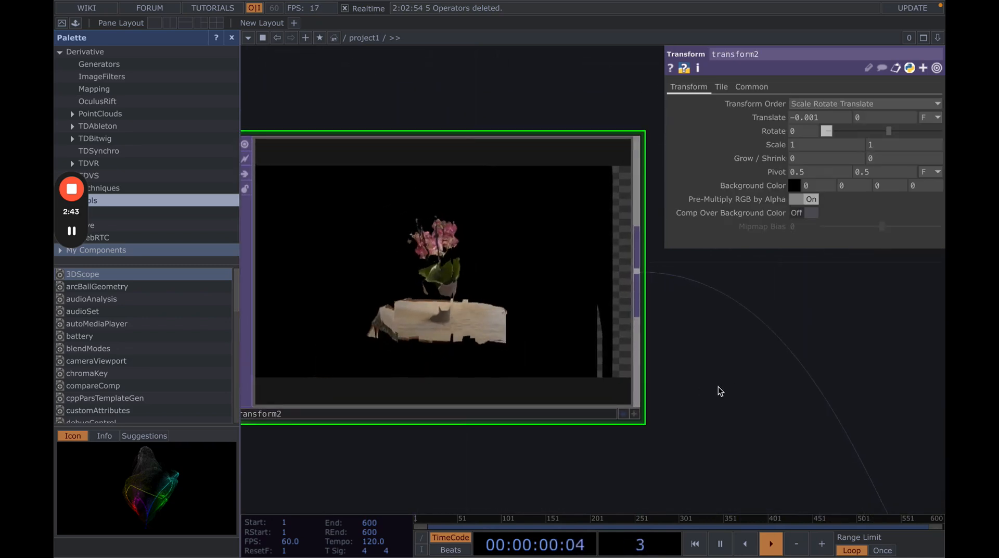
drag(718, 386, 802, 372)
scroll(696, 441, down, 1)
scroll(696, 442, down, 5)
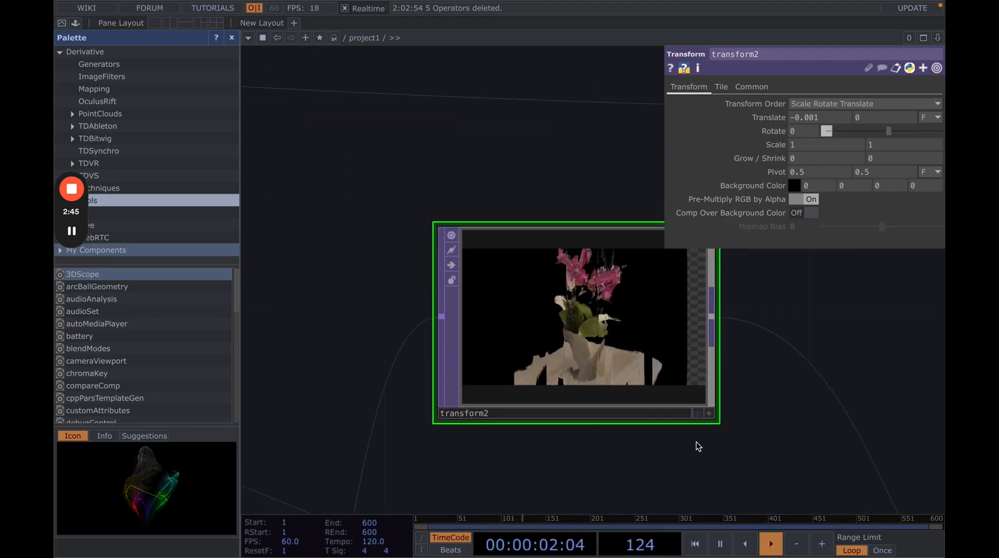
drag(643, 351, 575, 238)
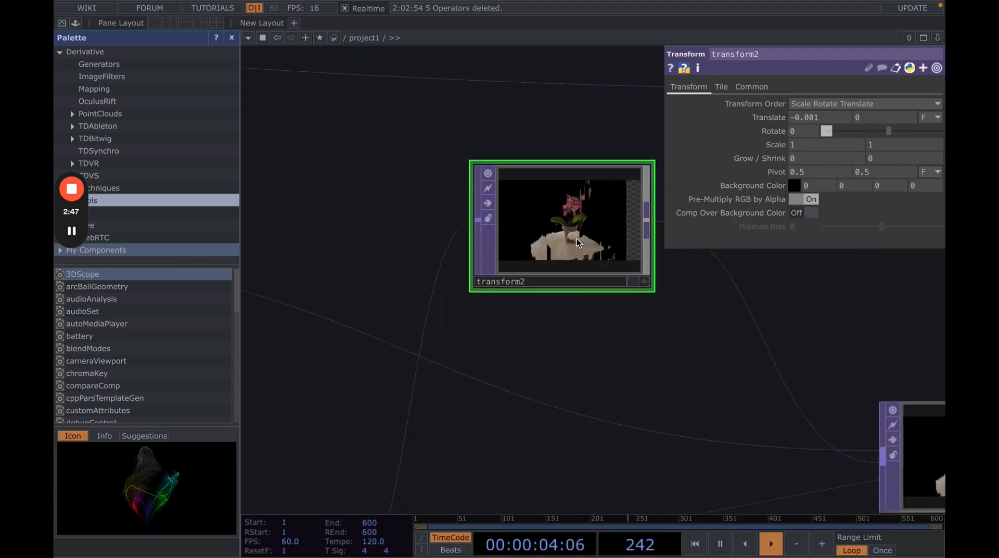
Compare the preview images of feedback2 and the final Composite TOP, comp4
drag(512, 291, 614, 219)
drag(590, 303, 791, 194)
scroll(461, 333, up, 3)
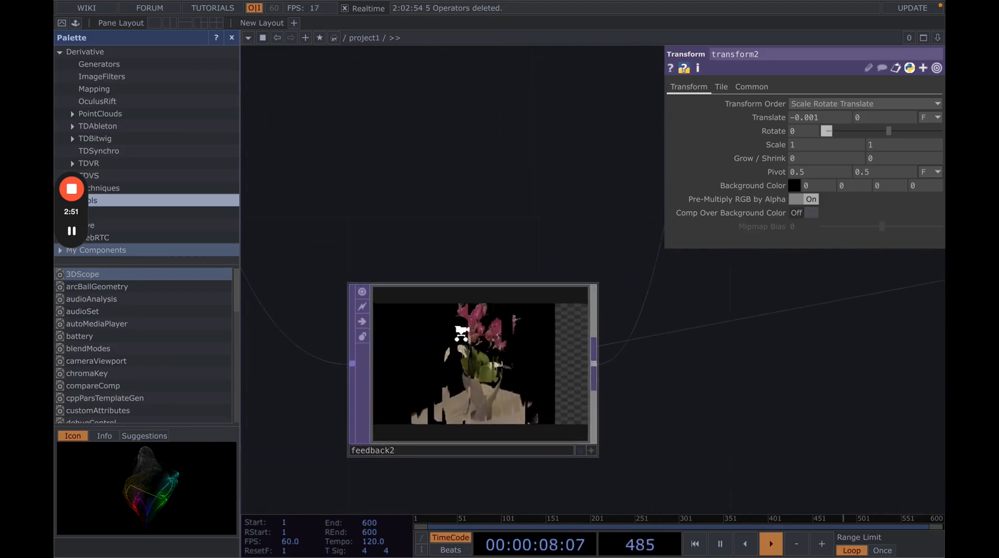
scroll(461, 333, down, 6)
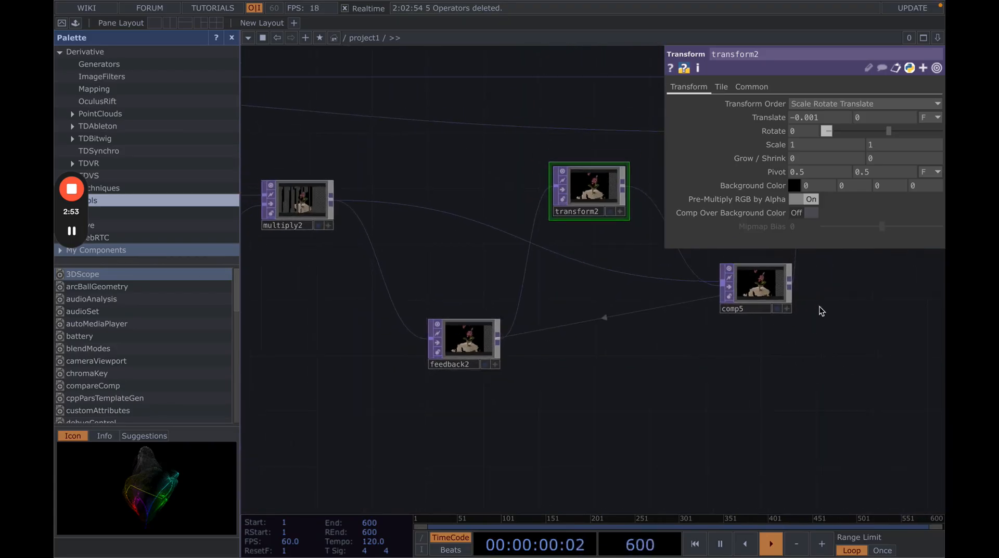
scroll(685, 411, down, 1)
drag(684, 410, 500, 502)
scroll(550, 318, up, 5)
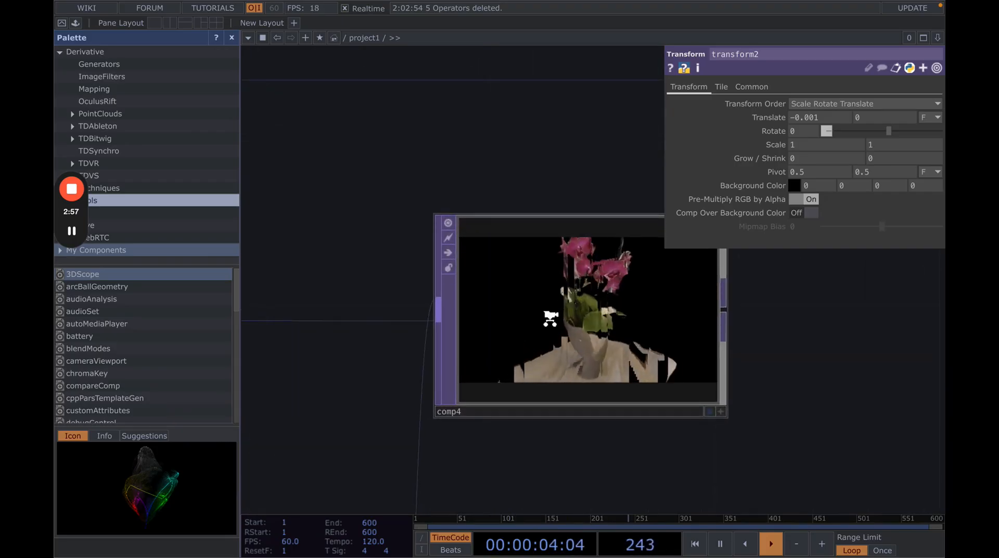
scroll(551, 322, up, 2)
Add a Level TOP after comp4, fed by comp4's output
click(76, 229)
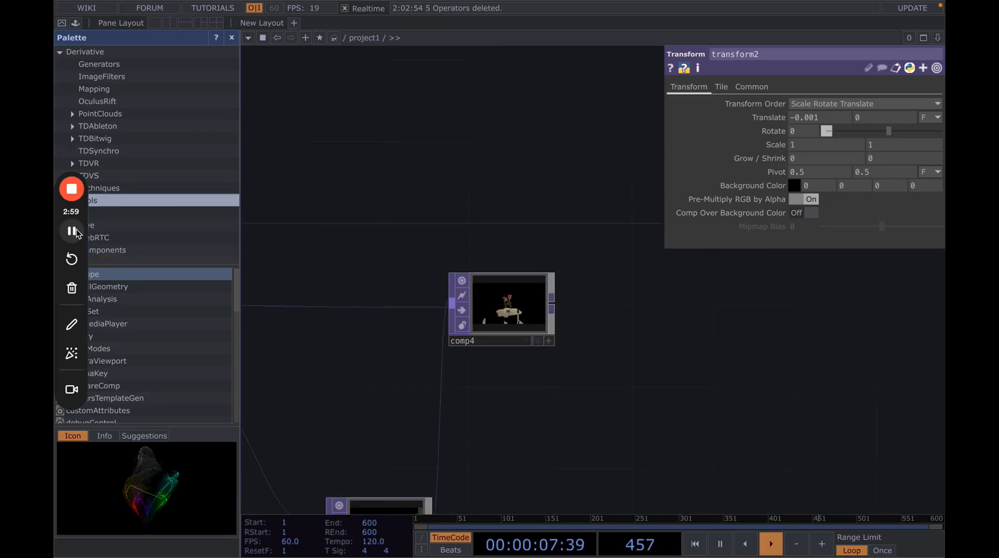
drag(563, 407, 437, 399)
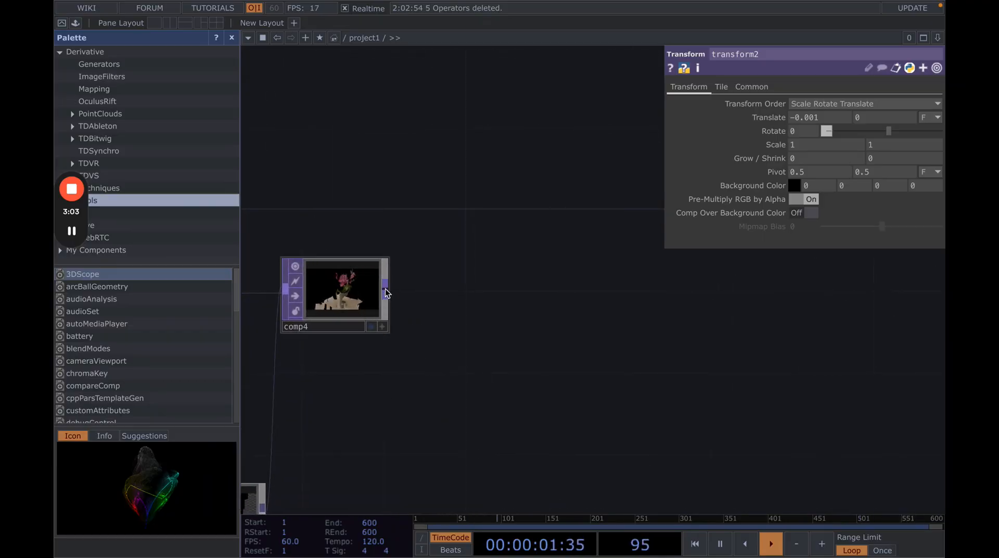
click(384, 293)
click(439, 289)
text(le)
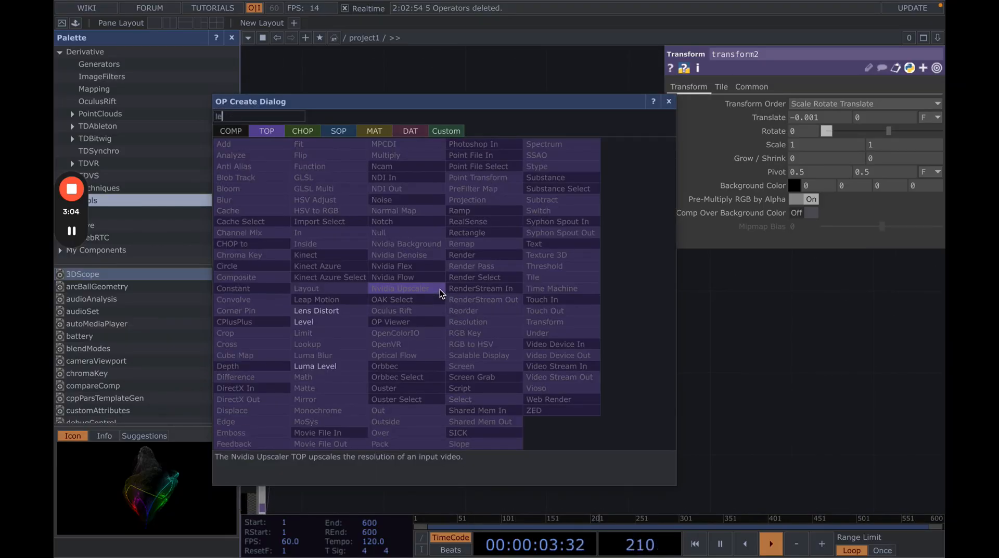
text(vel)
key(Return)
click(492, 297)
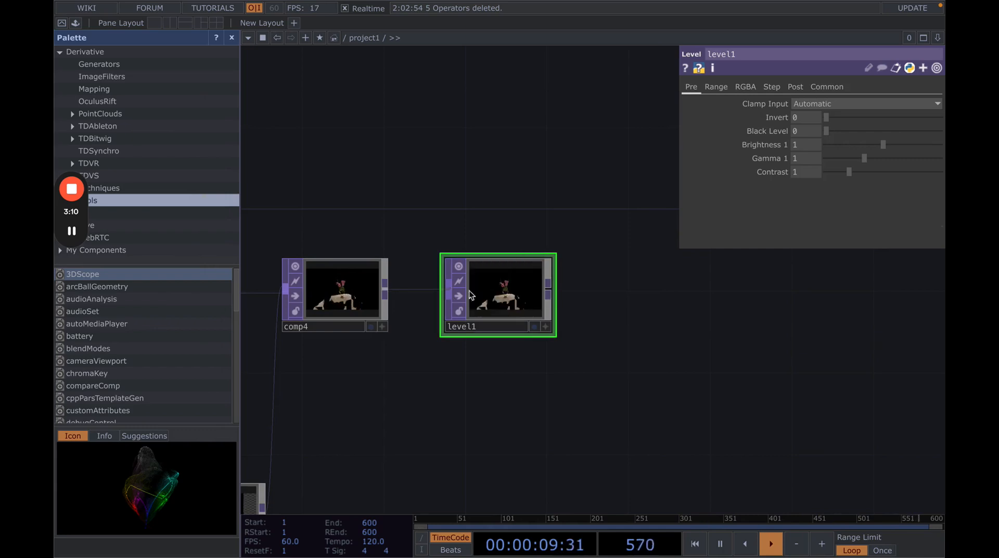
Set the Level TOP's Black Level to 0.08
scroll(501, 297, up, 3)
scroll(501, 305, up, 2)
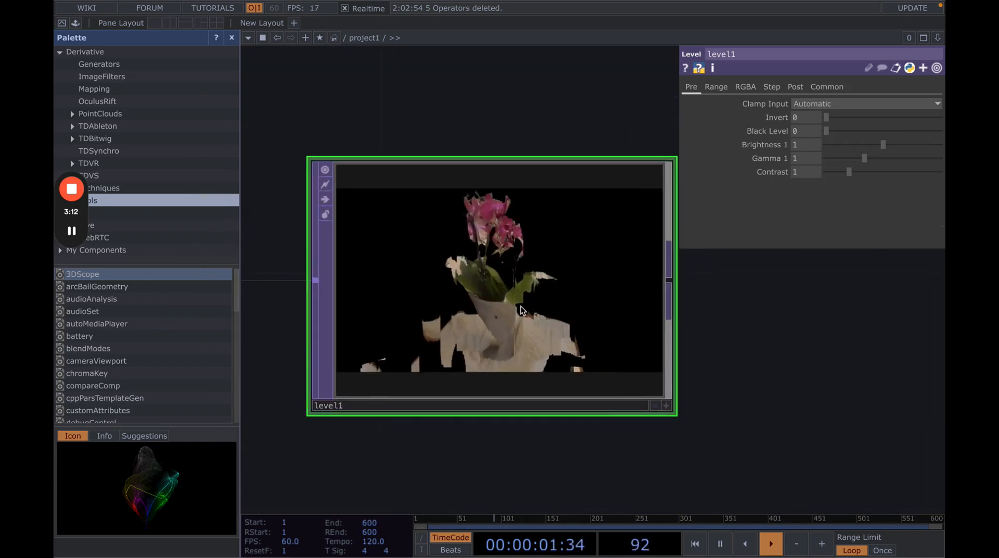
drag(653, 469, 676, 456)
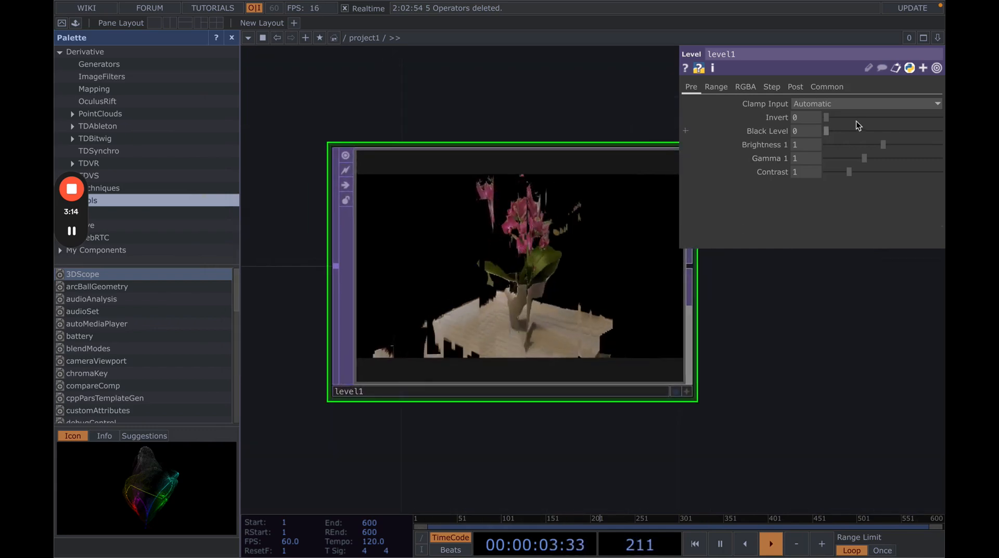
mouse_move(828, 132)
mouse_down()
mouse_move(867, 133)
mouse_move(831, 137)
mouse_up()
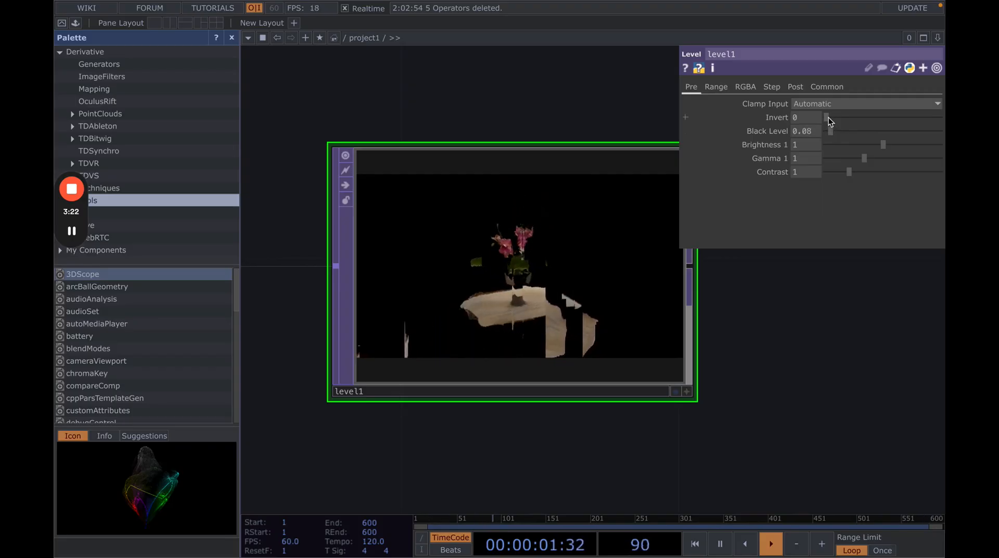
Set level1's Brightness 1 to 0.91
mouse_move(828, 117)
mouse_down()
mouse_move(845, 117)
mouse_move(817, 118)
mouse_up()
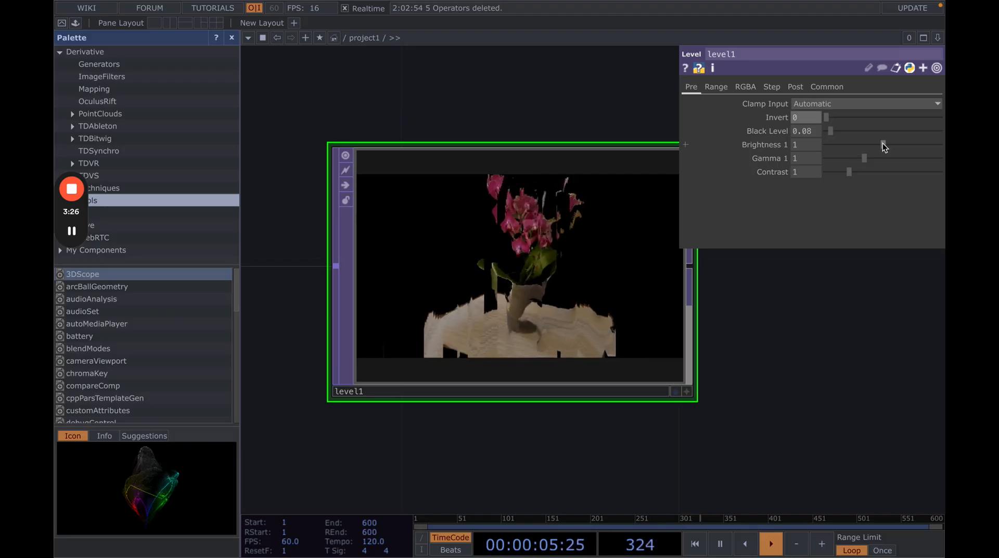
drag(882, 143, 876, 144)
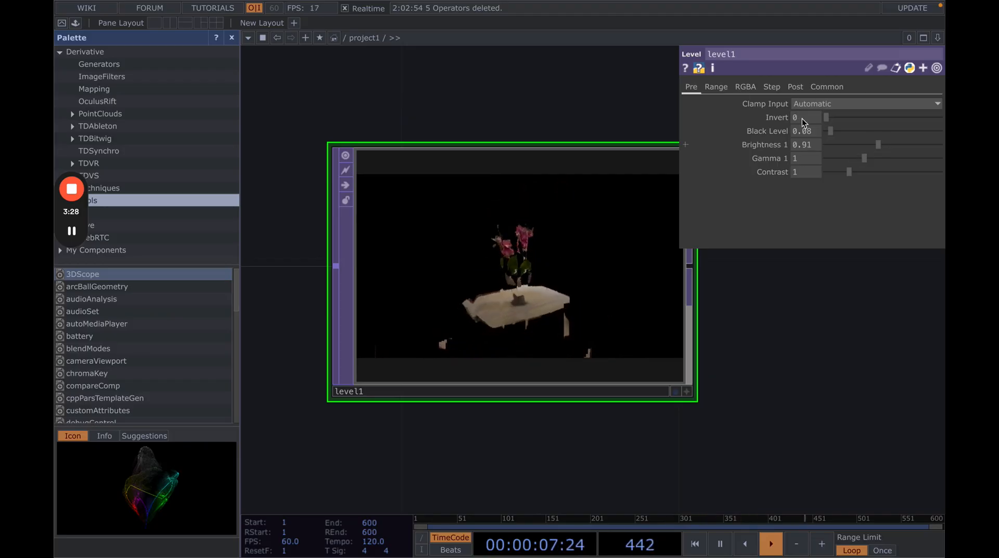
Try adjusting Gamma 2 among level1's post-processing parameters
click(718, 86)
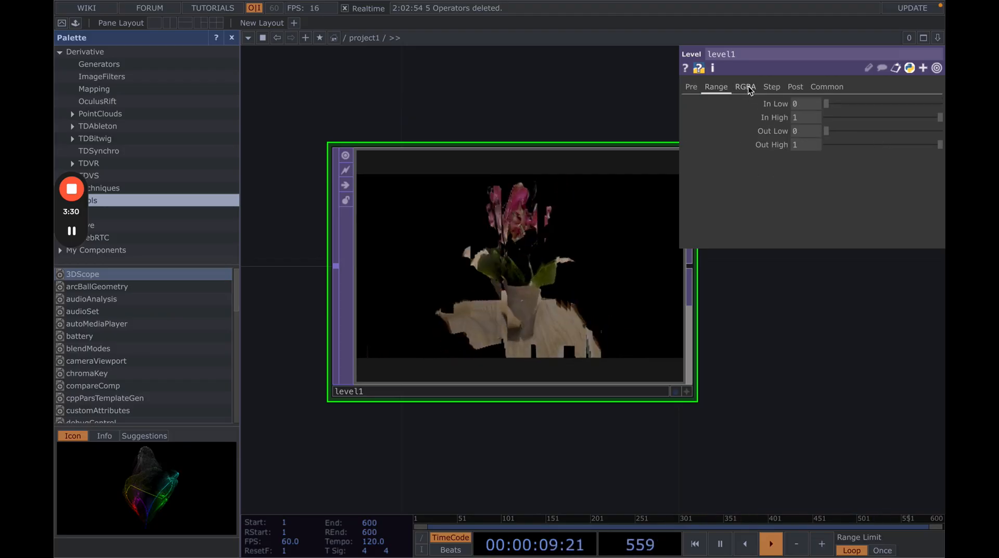
click(748, 86)
click(771, 86)
click(794, 87)
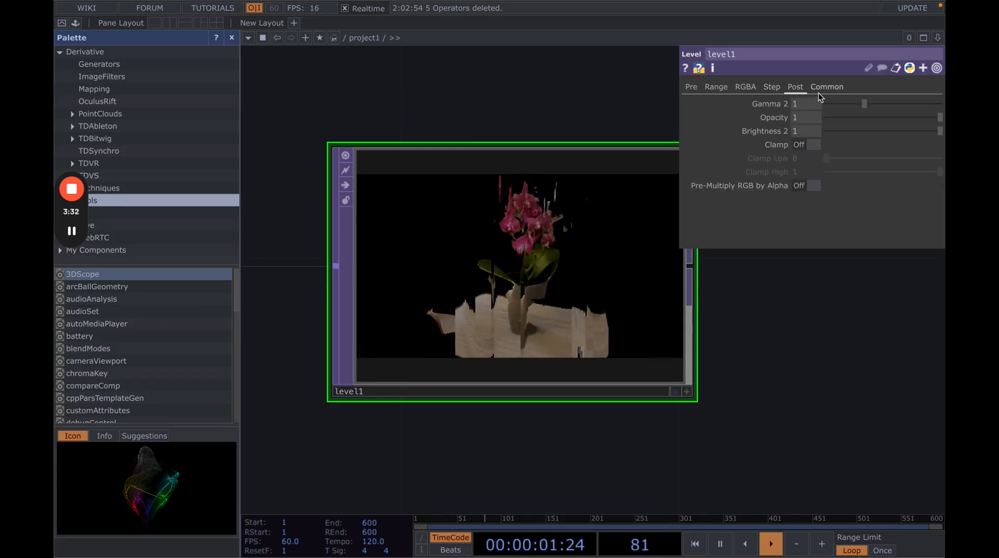
mouse_move(863, 99)
mouse_down()
mouse_move(849, 106)
mouse_move(863, 108)
mouse_up()
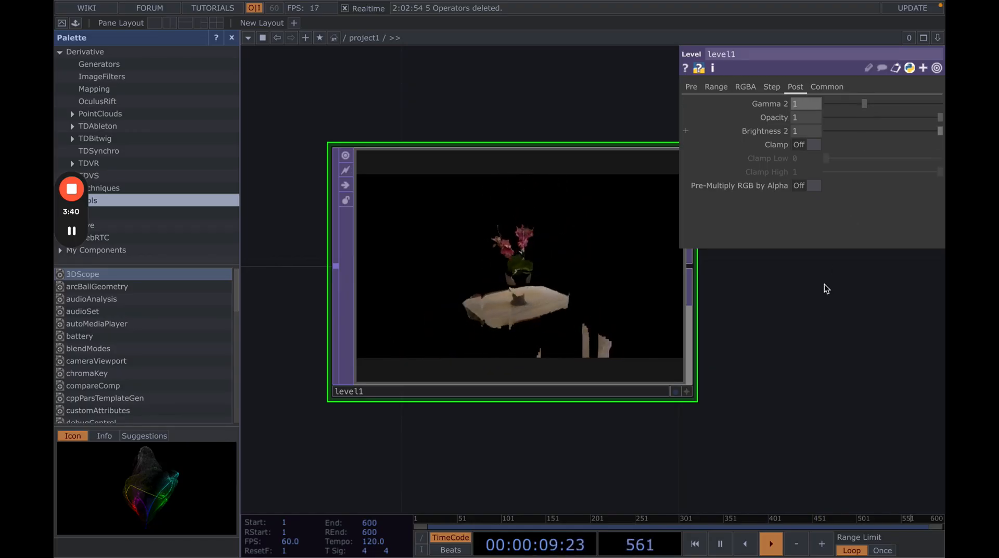
Add a Transform TOP after level1, fed by level1's output
drag(785, 306, 619, 280)
scroll(619, 280, down, 4)
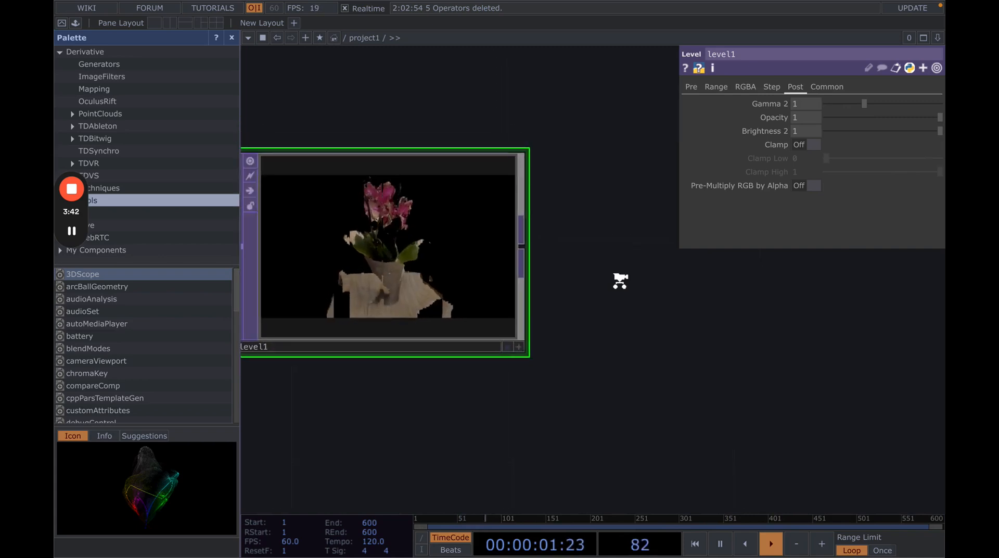
drag(506, 348, 405, 355)
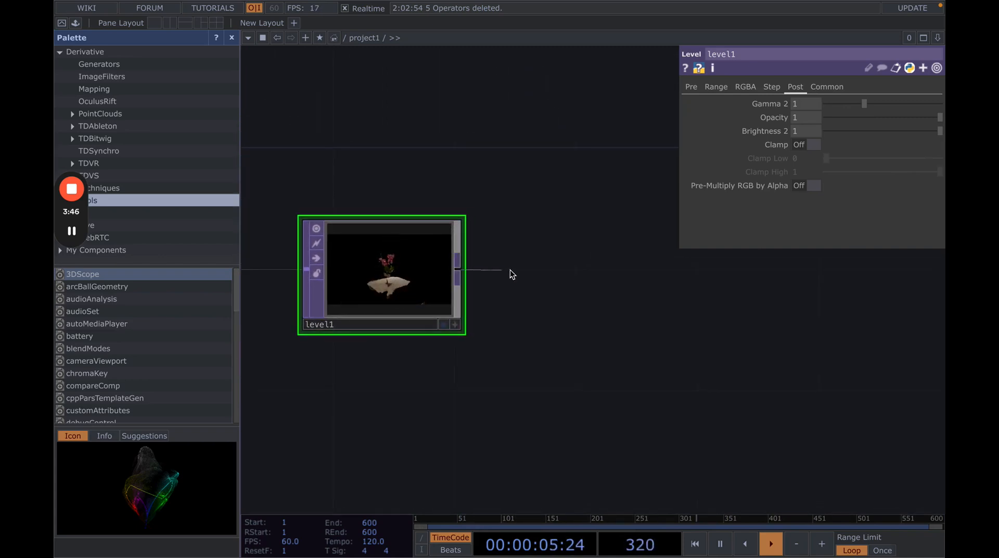
key(Tab)
text(tran)
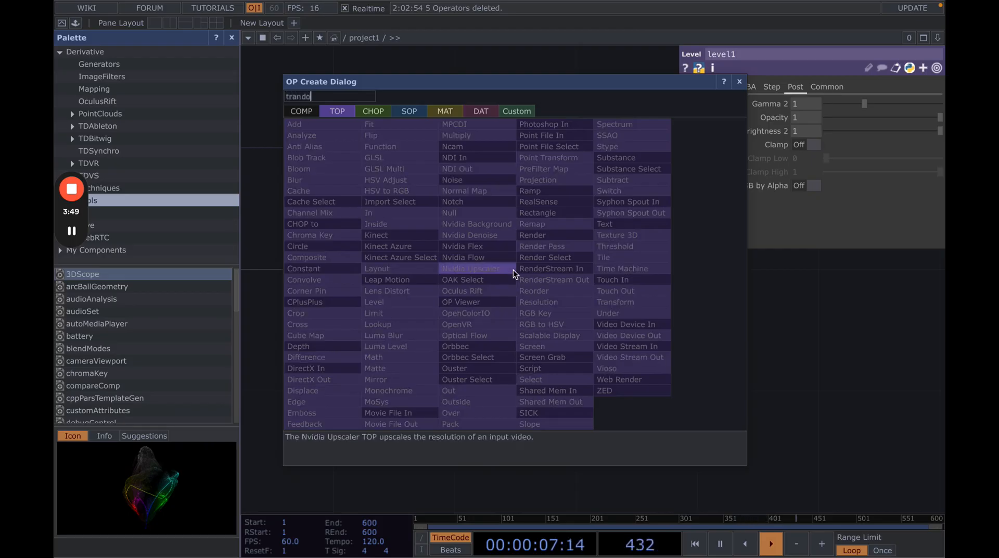
text(form)
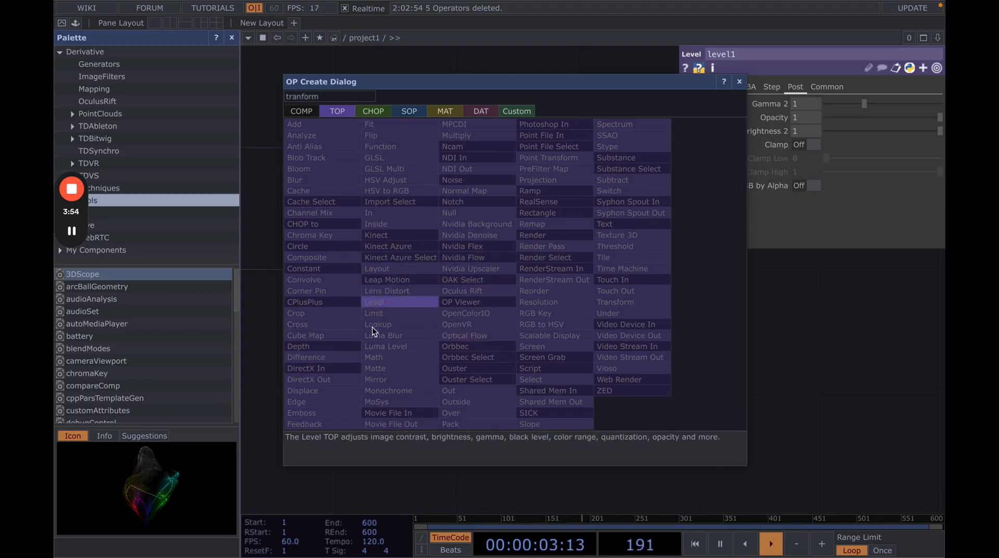
click(302, 99)
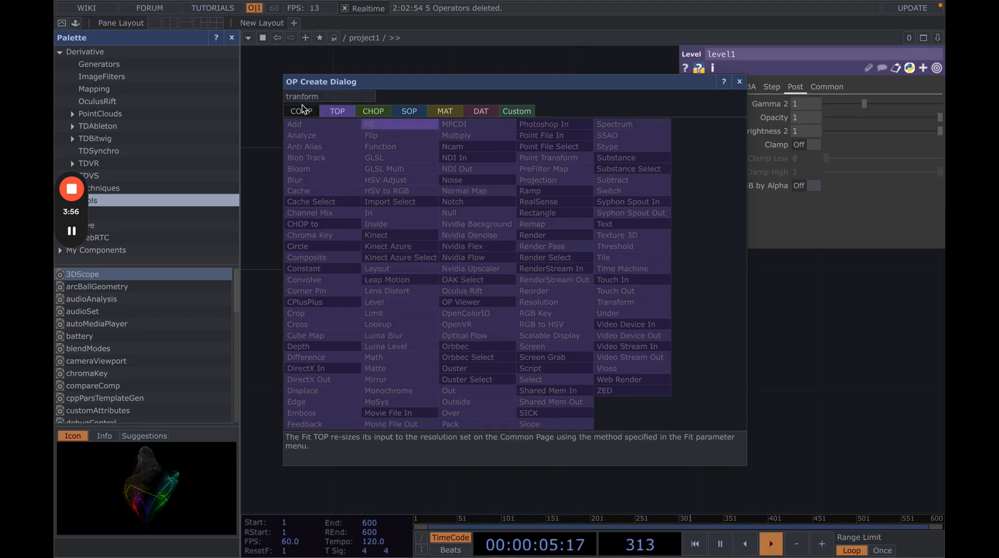
click(302, 124)
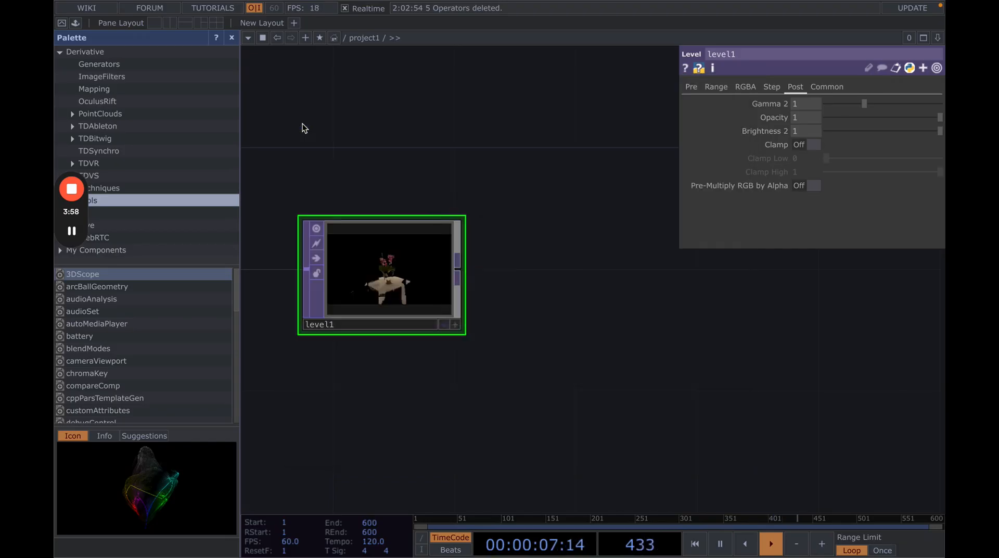
click(650, 333)
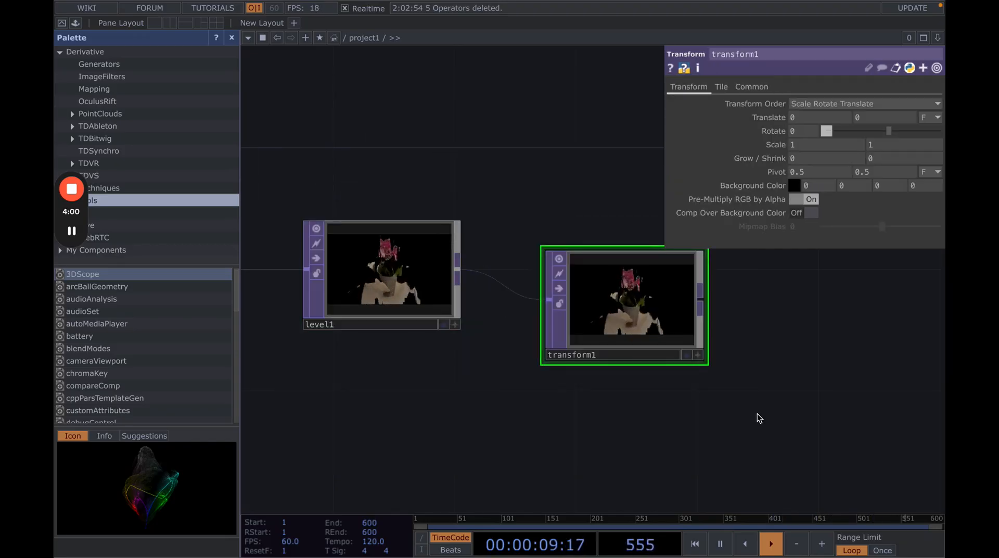
Set transform1's background colour alpha to 1 and turn on Comp Over Background Color
drag(757, 413, 668, 407)
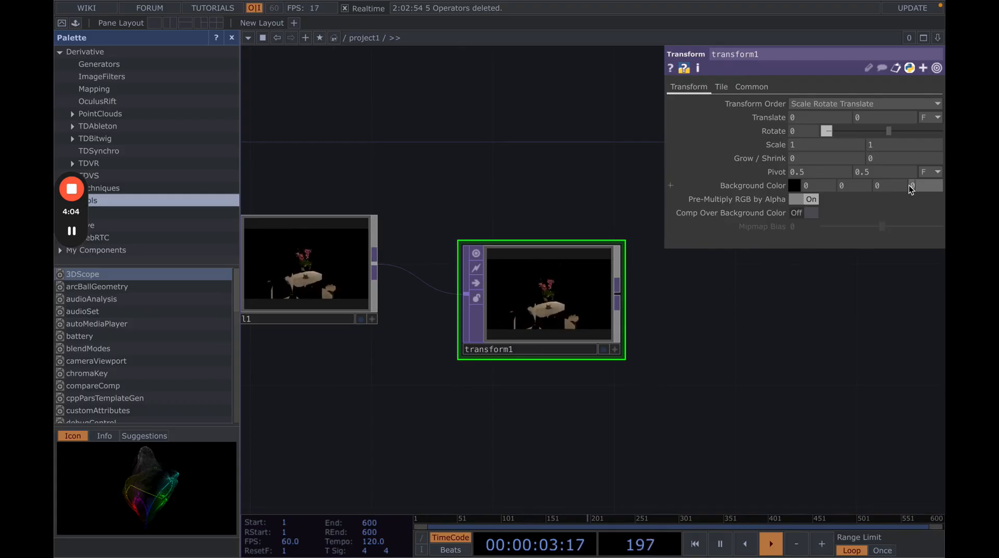
text(1)
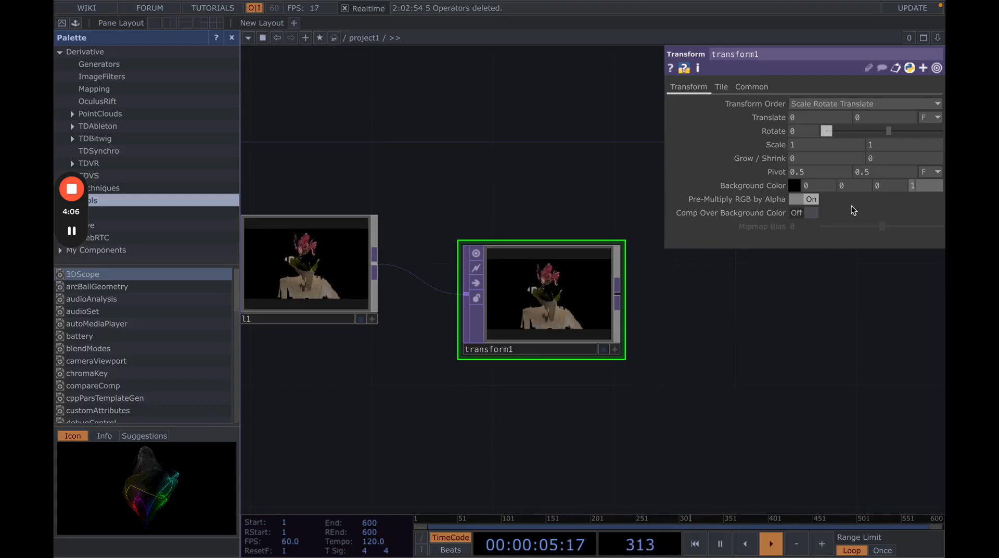
key(Return)
click(812, 213)
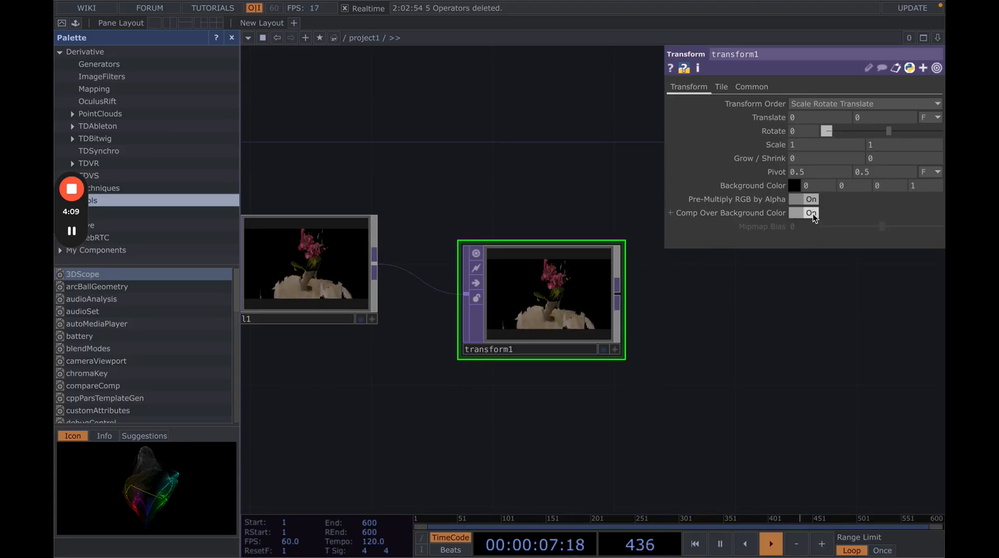
Add a Null TOP after transform1 and wire transform1's output into it
drag(738, 364, 497, 304)
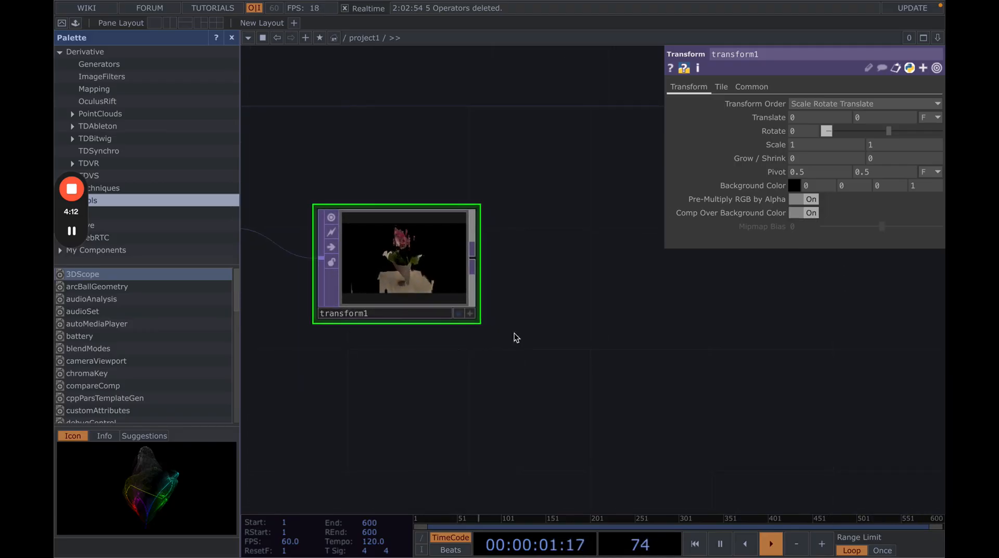
scroll(514, 359, down, 5)
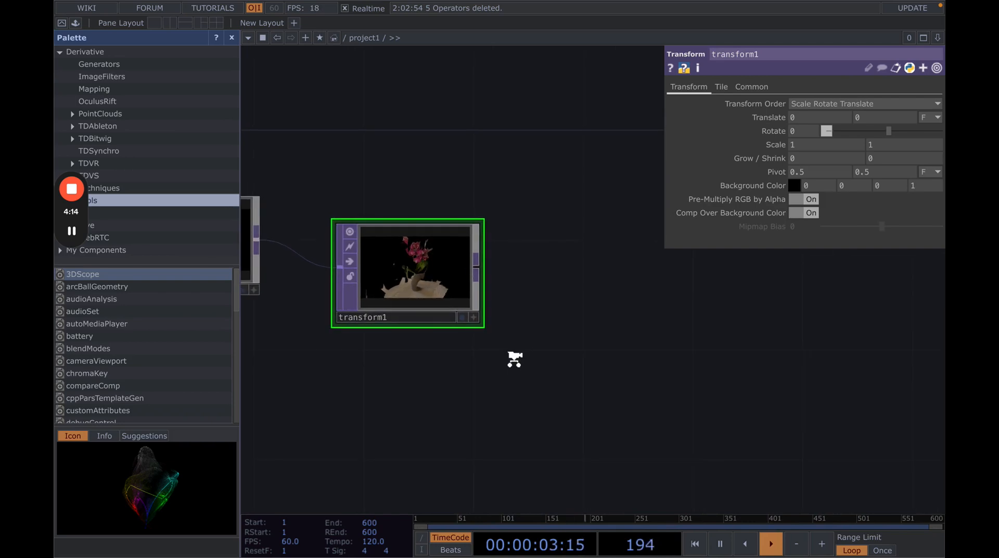
drag(532, 370, 453, 360)
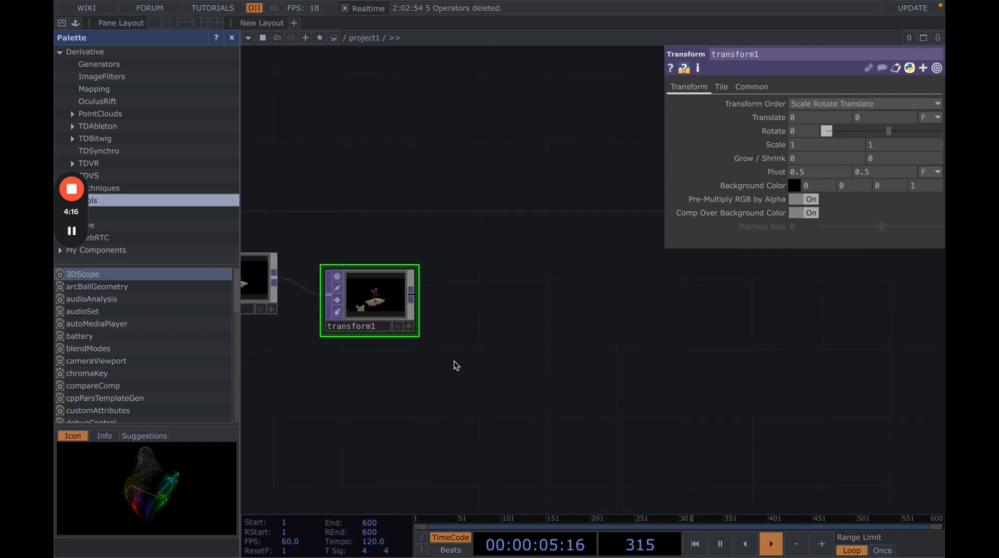
click(72, 230)
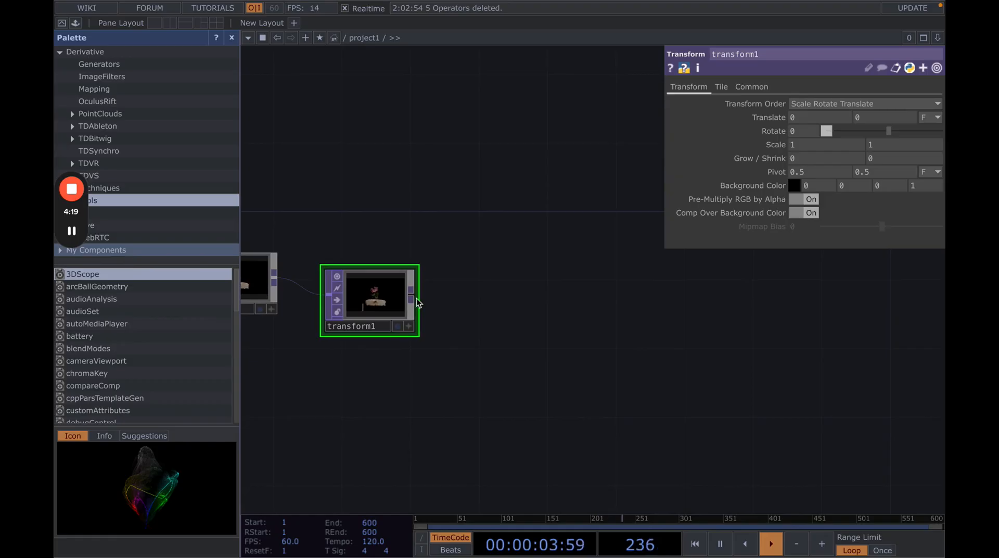
click(414, 295)
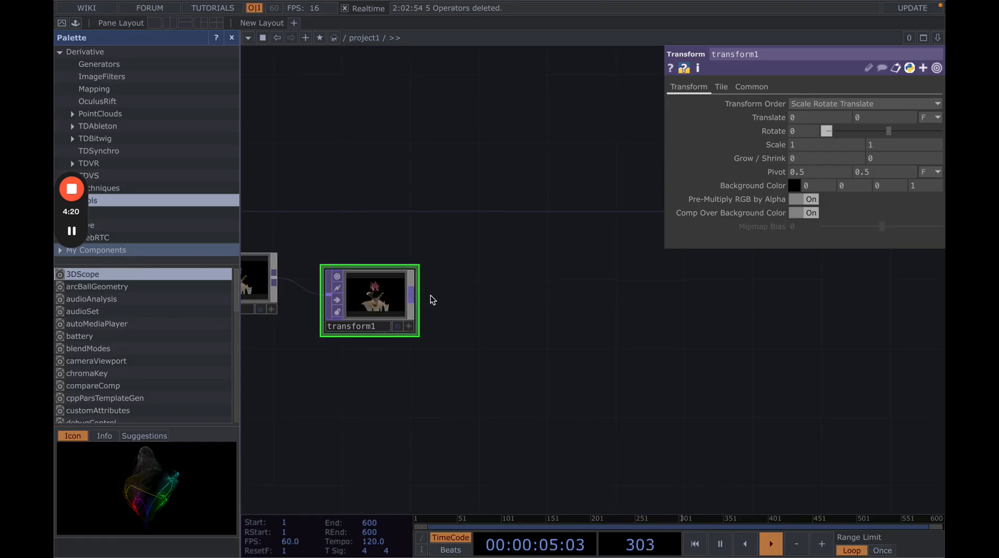
key(Tab)
text(null)
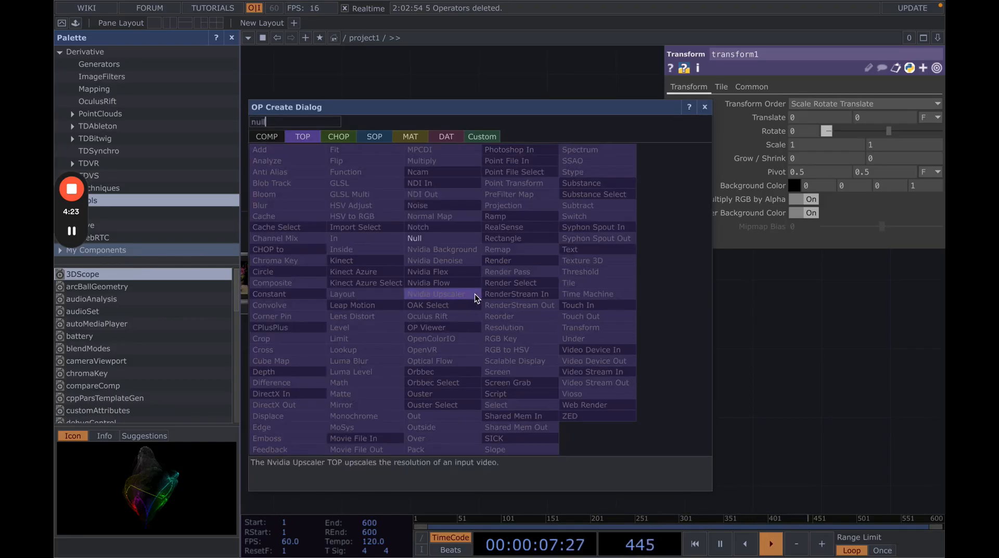
key(Return)
click(533, 309)
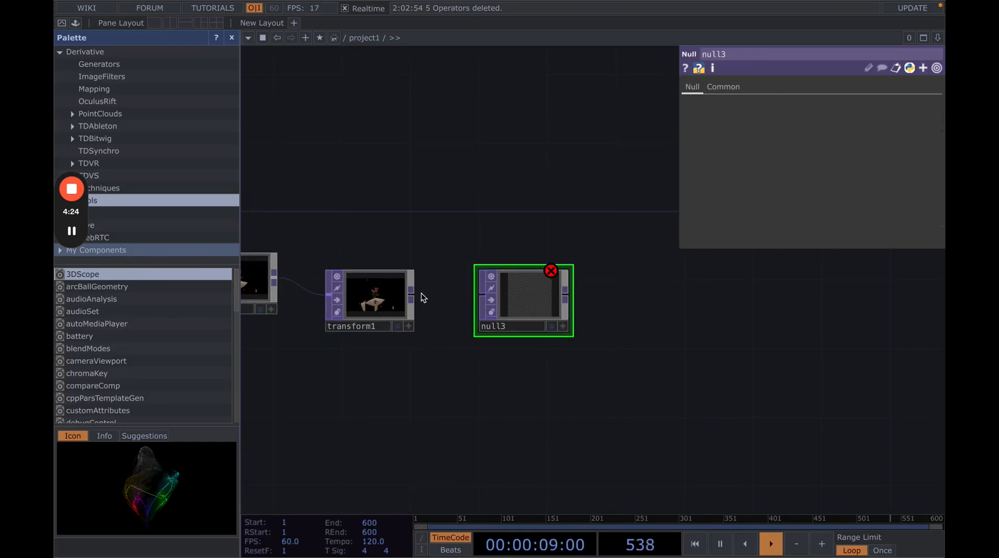
drag(443, 297, 482, 296)
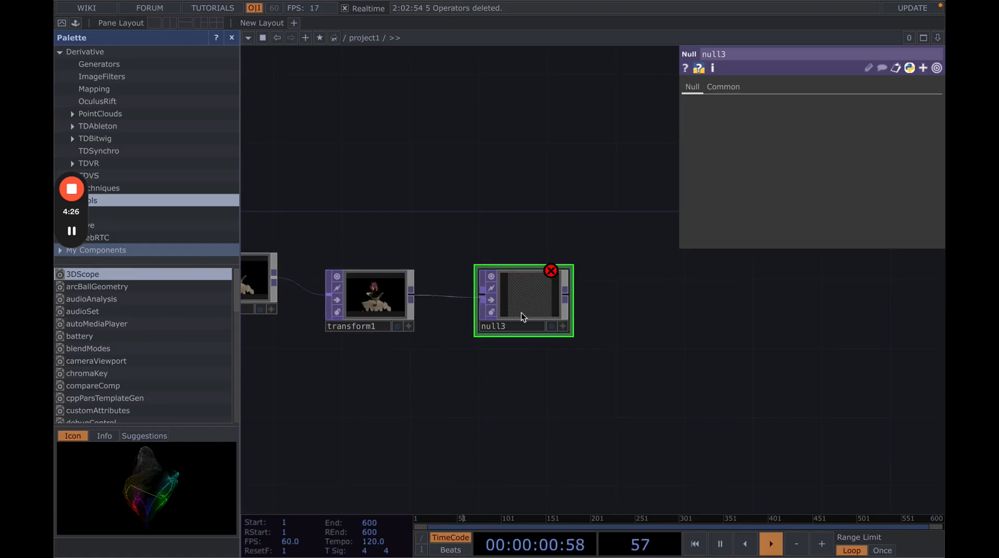
Add an Out TOP after null3, fed by null3's output
drag(456, 383, 426, 388)
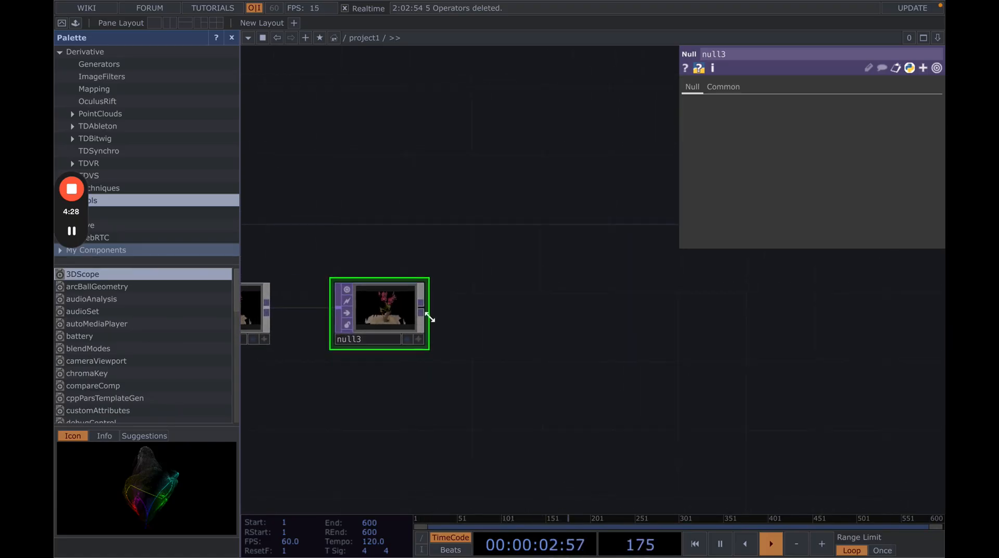
click(422, 307)
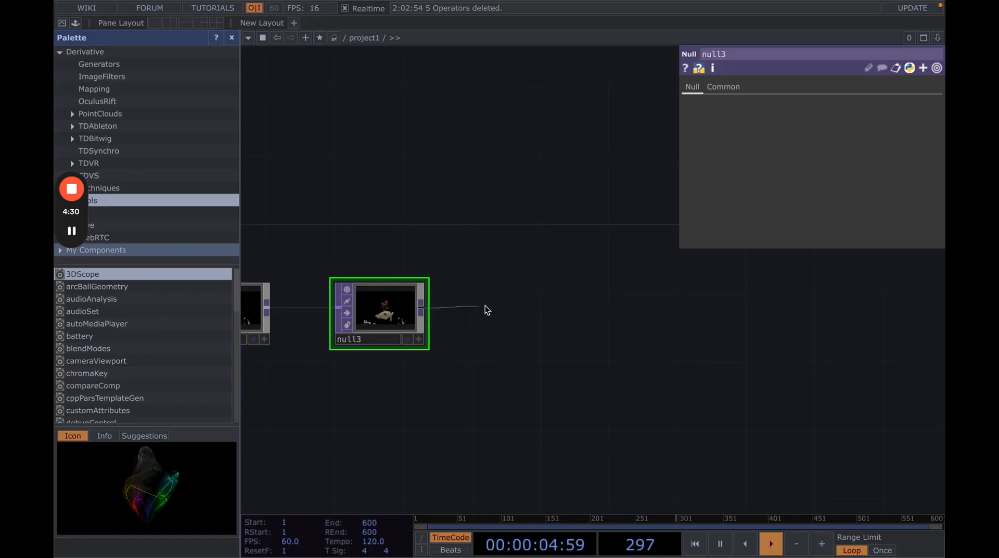
click(485, 305)
text(out)
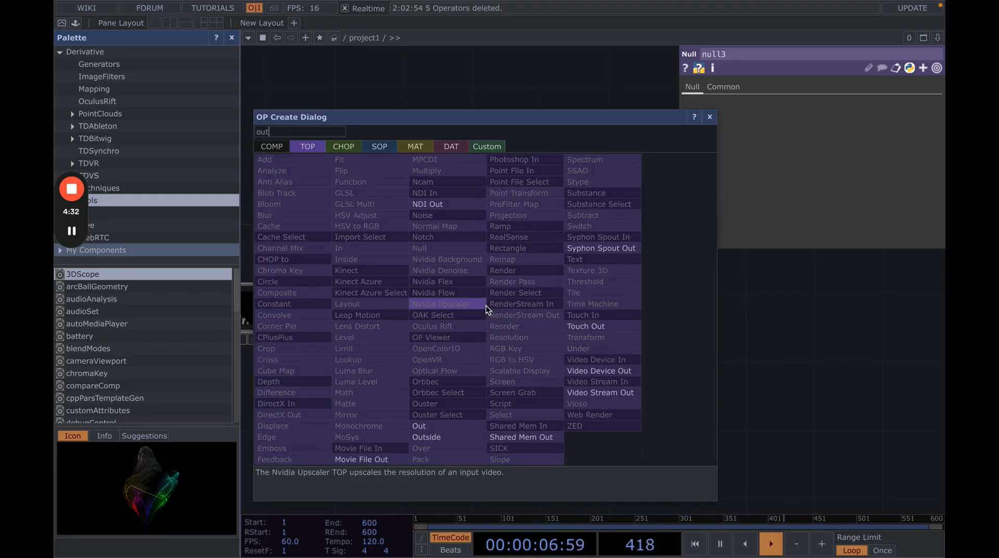
key(Return)
click(549, 319)
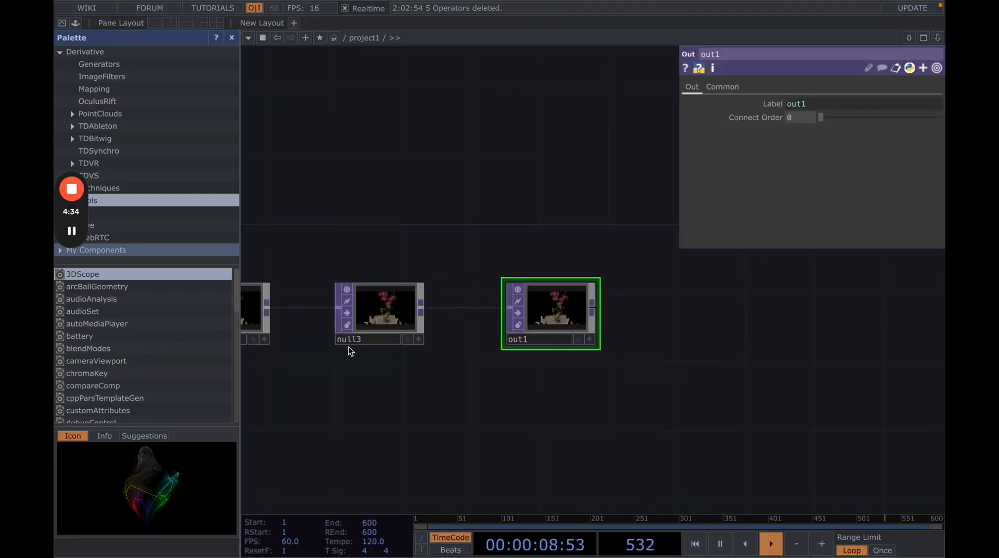
Rename the null3 operator to scan
click(362, 339)
click(363, 339)
text(scan)
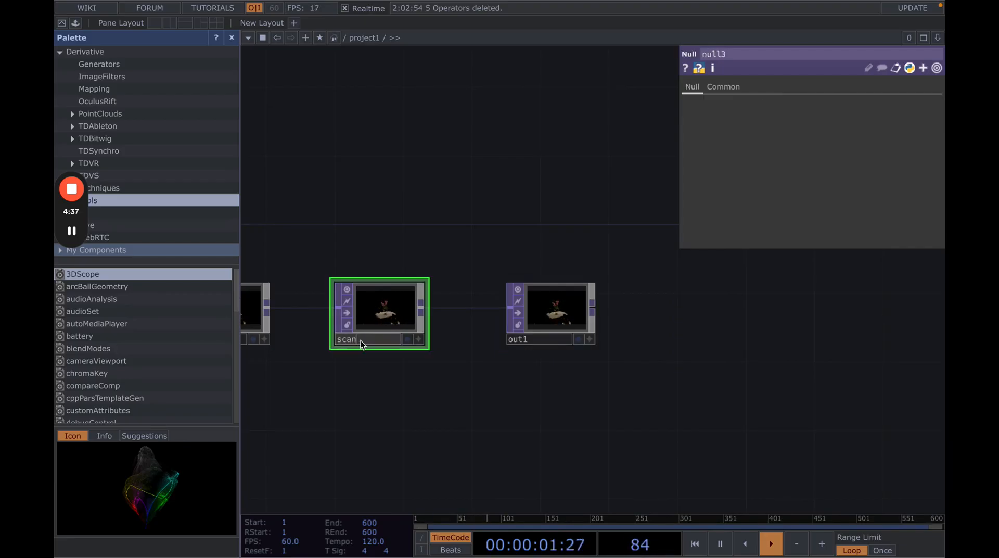
key(Return)
Display the out1 operator's image as the network background
drag(431, 420, 571, 433)
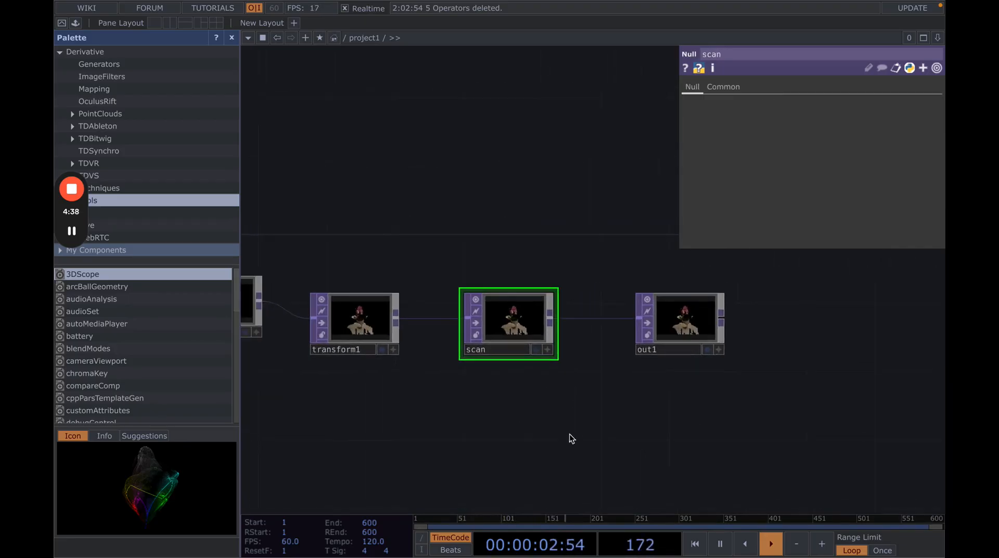
click(707, 326)
scroll(720, 395, up, 2)
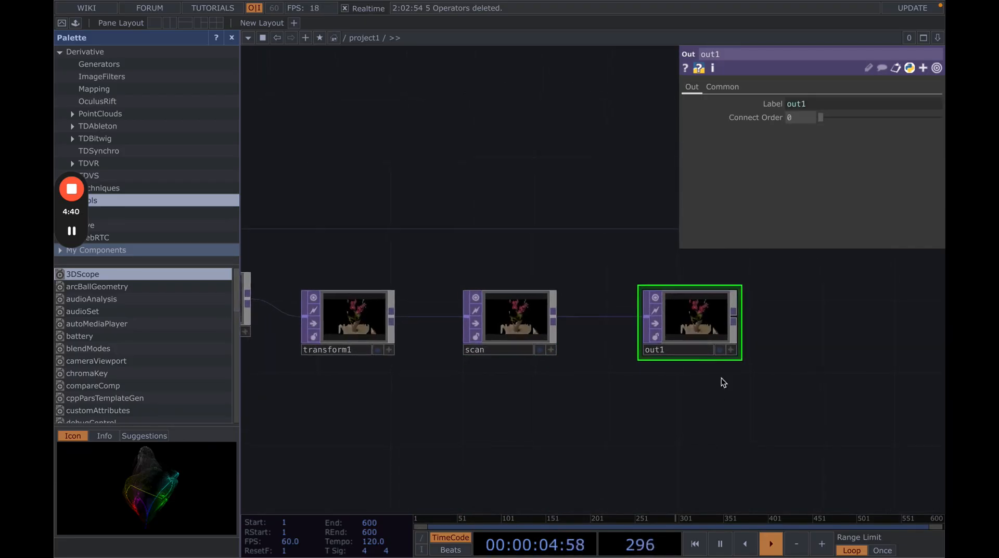
click(720, 348)
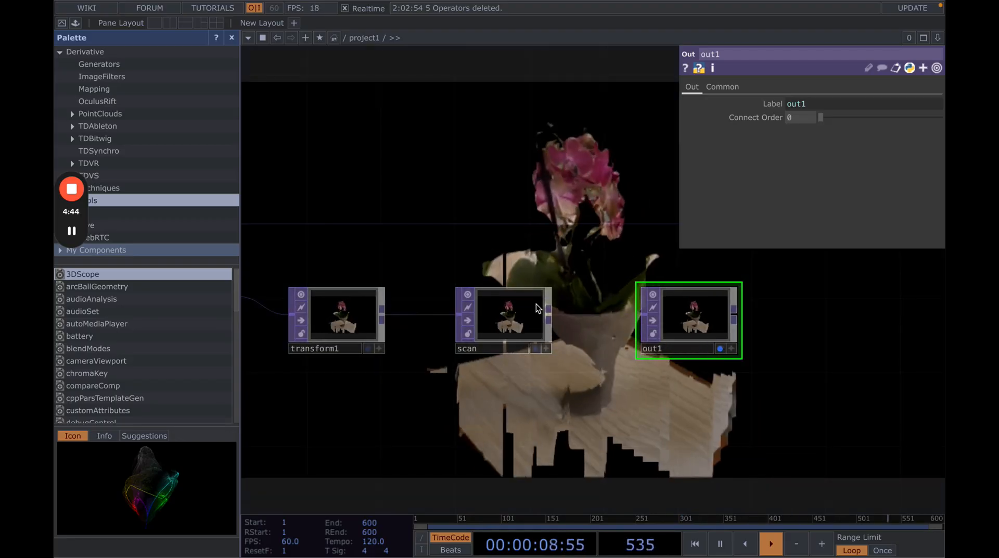
View the output in the perform window, and return to the network editor
click(62, 24)
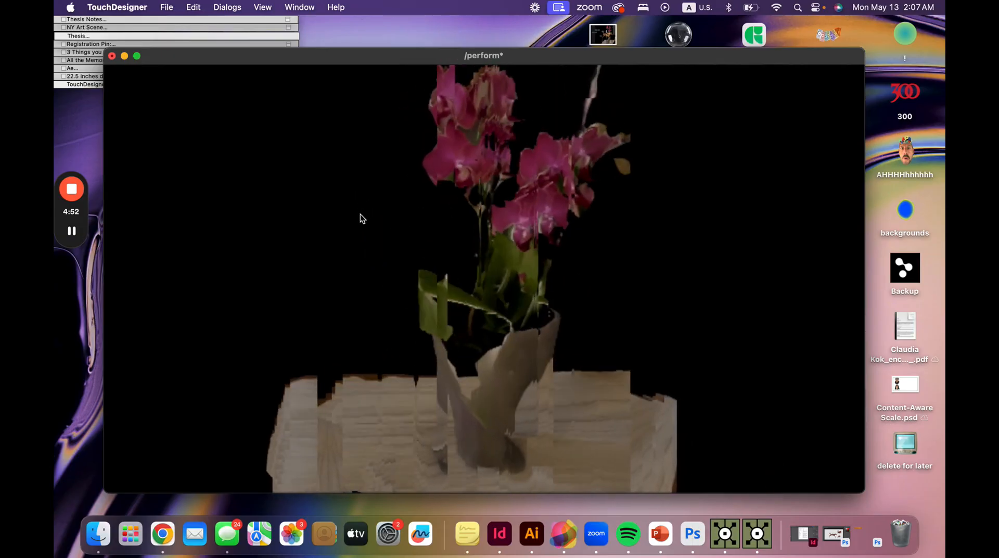
key(Escape)
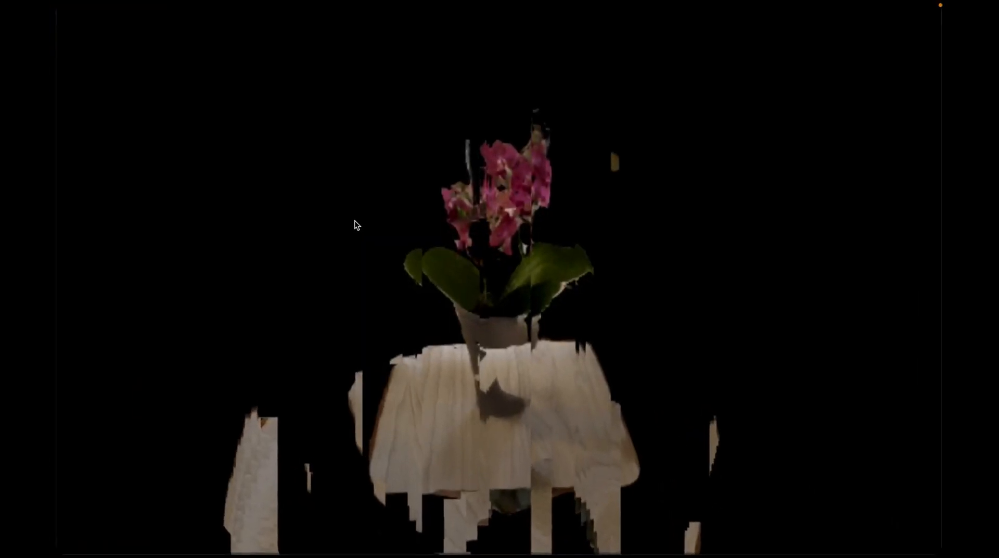
Move the out1 operator farther away from scan to leave more space between them
drag(735, 414, 639, 413)
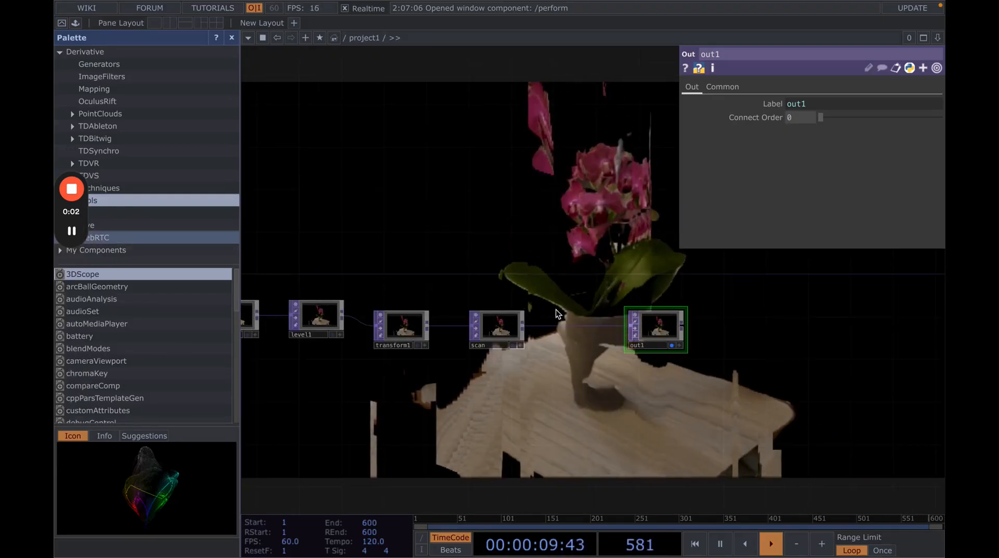
drag(537, 320, 461, 336)
drag(610, 353, 695, 353)
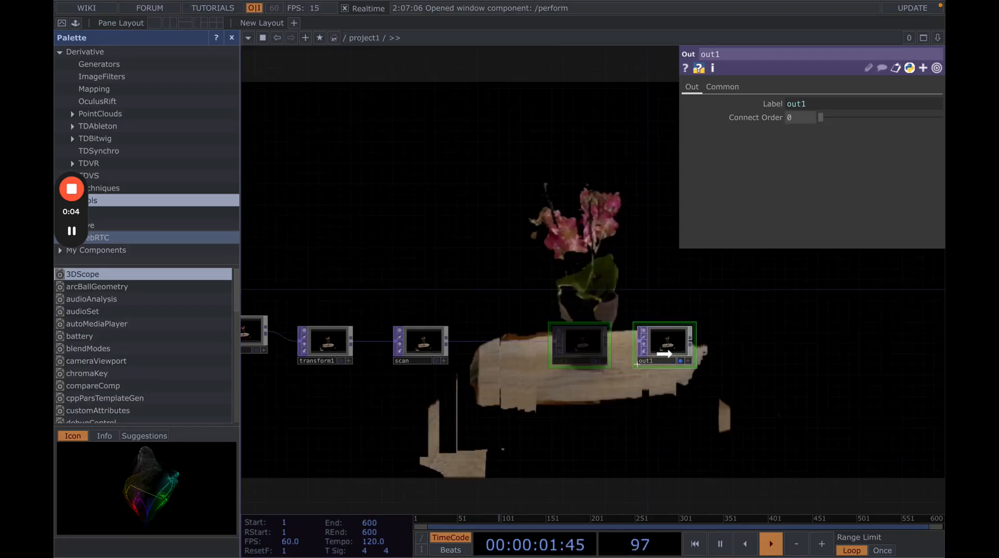
Disconnect scan from out1 and add a Text TOP above scan
right_click(601, 342)
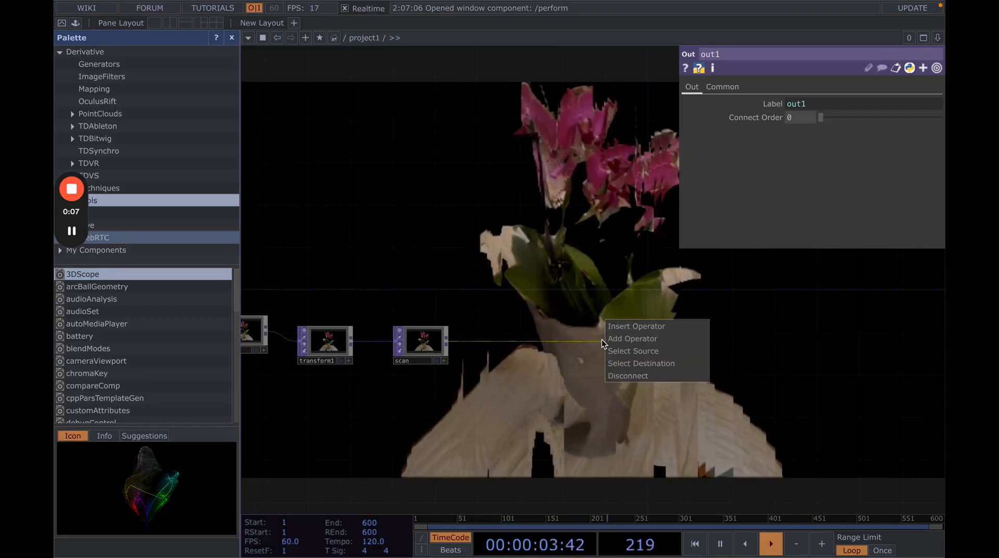
click(612, 375)
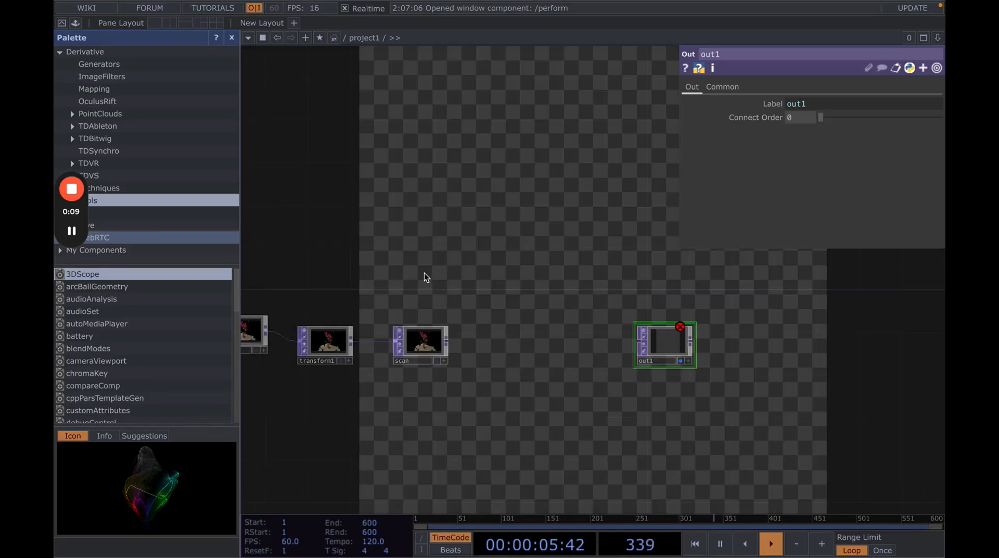
middle_drag(424, 245, 417, 277)
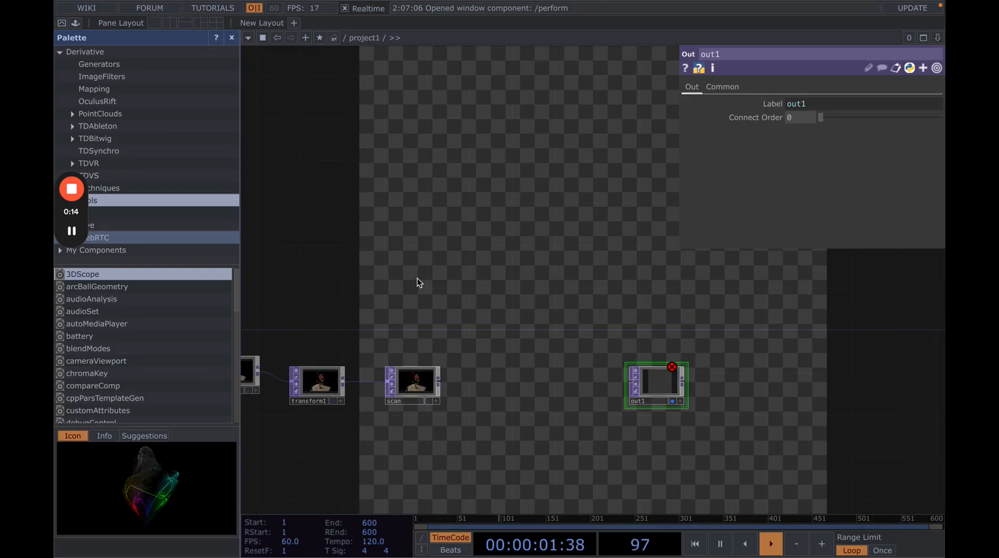
key(Tab)
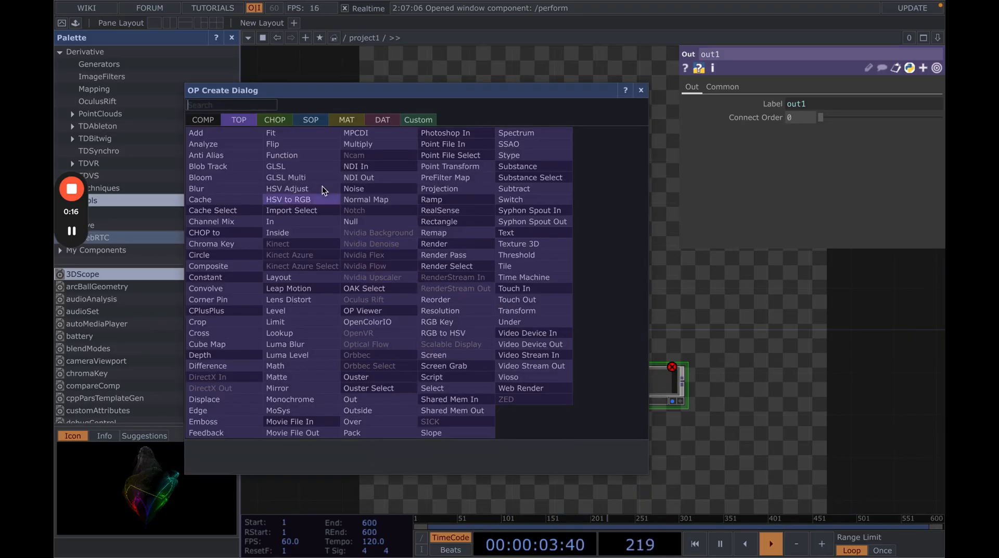
text(tex)
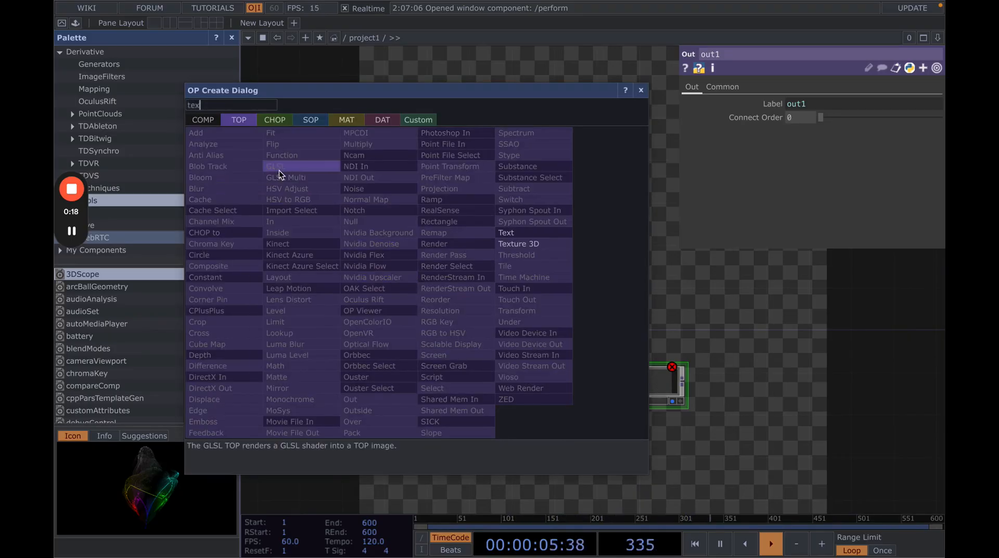
text(t)
key(Return)
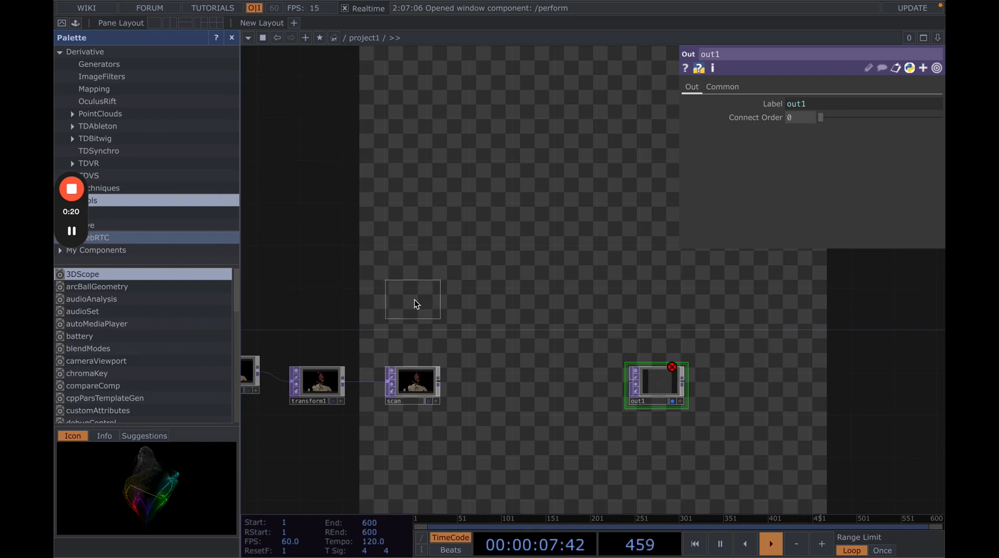
click(414, 299)
Add a Composite TOP between scan and out1 and set its operation to Add
key(Tab)
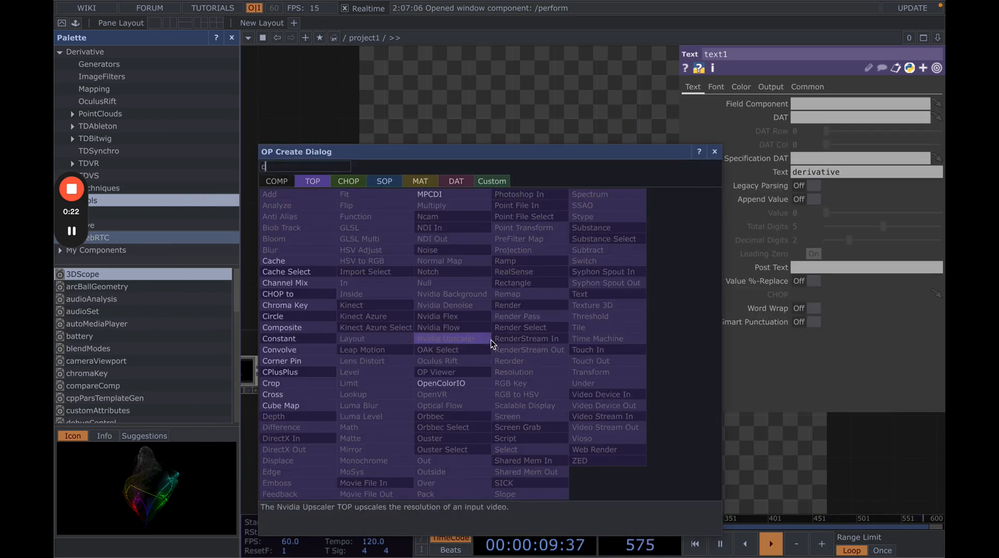
click(491, 339)
click(523, 352)
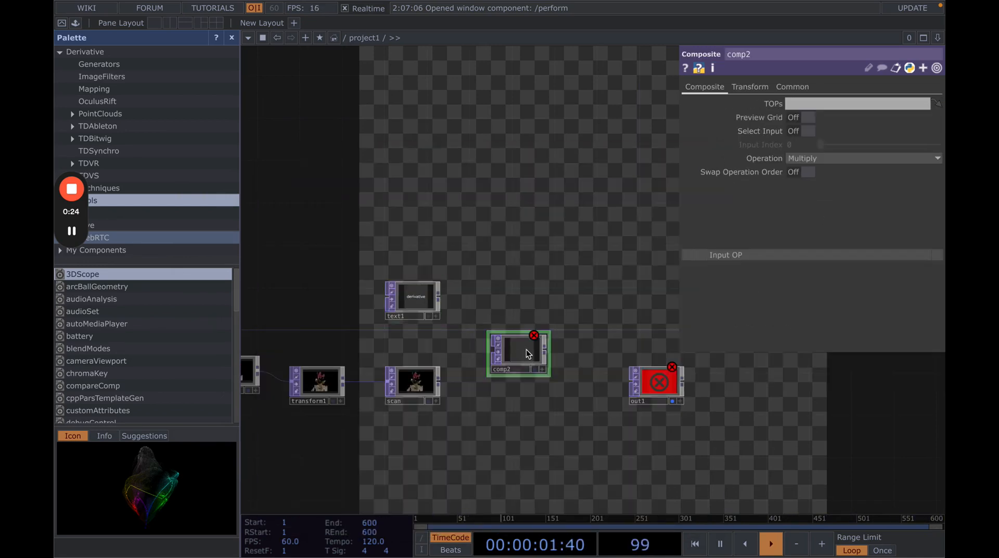
click(793, 159)
click(794, 171)
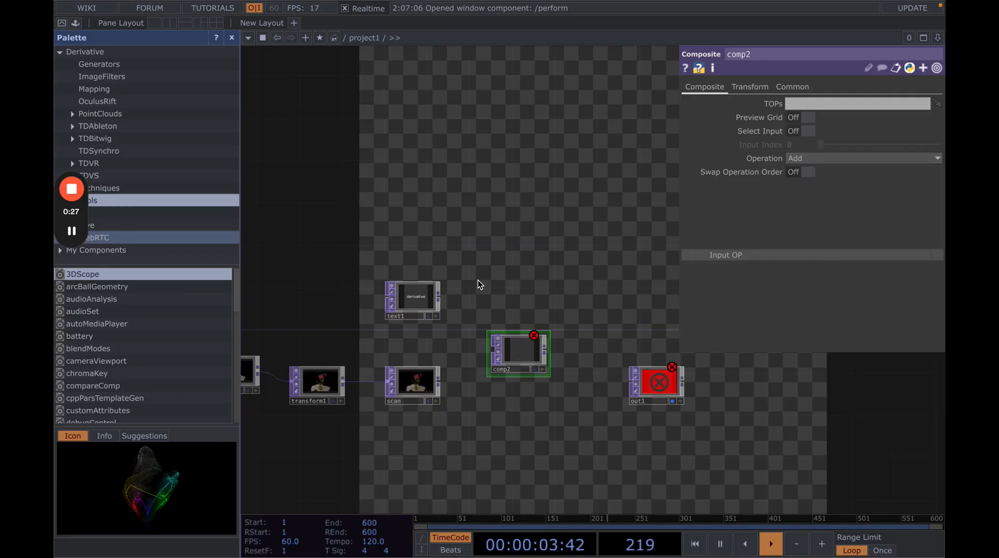
Wire scan and text1 into comp2, and connect comp2's output to out1
drag(440, 298, 498, 352)
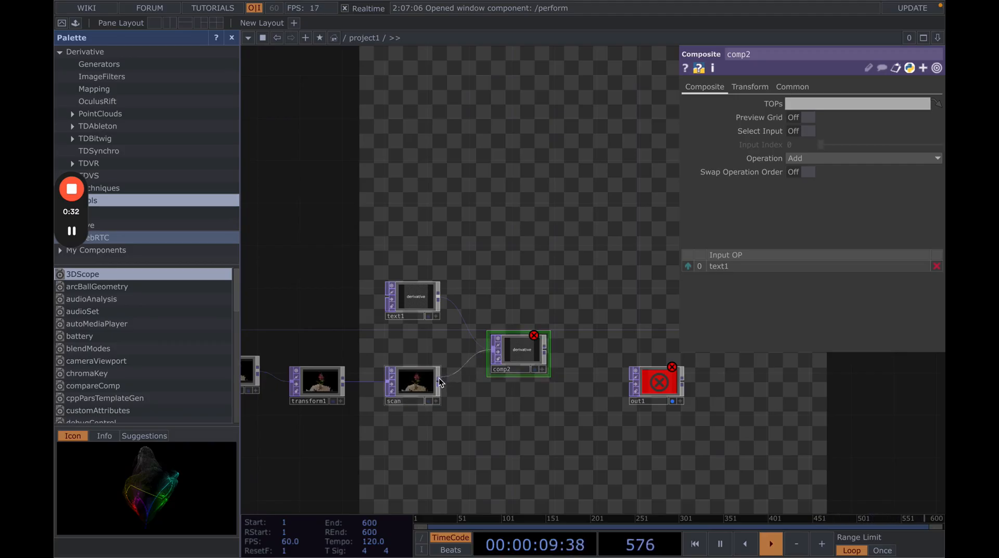
drag(440, 379, 493, 350)
scroll(479, 339, up, 5)
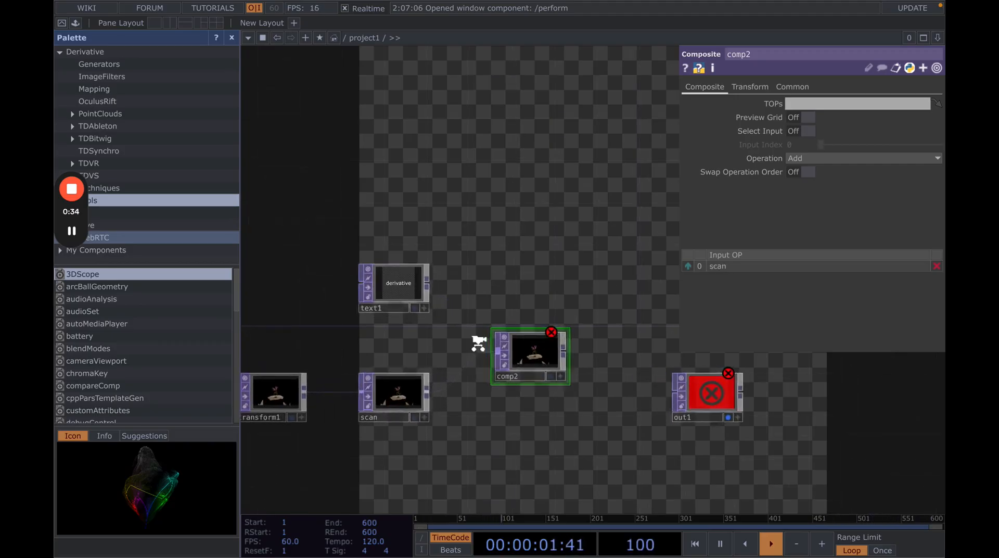
drag(401, 256, 507, 354)
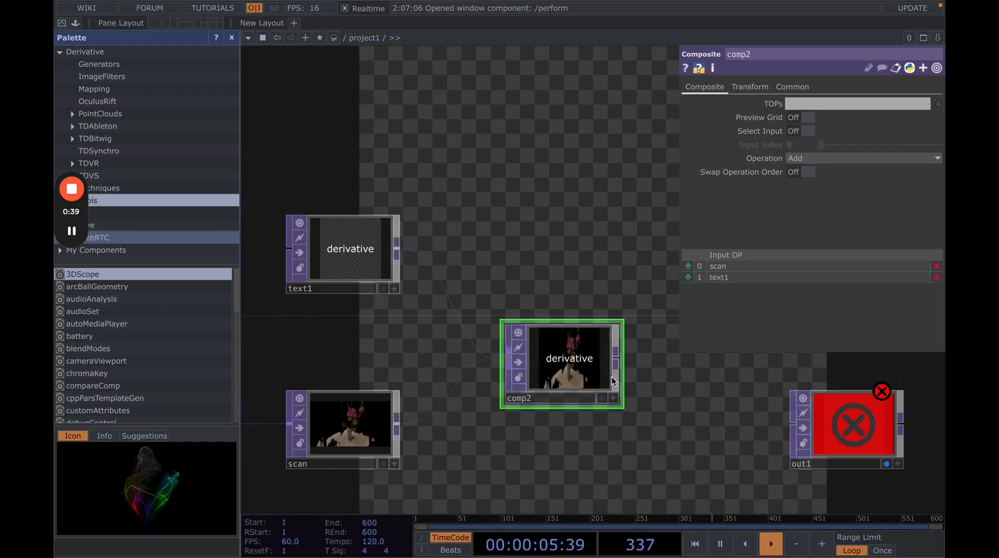
drag(618, 359, 793, 422)
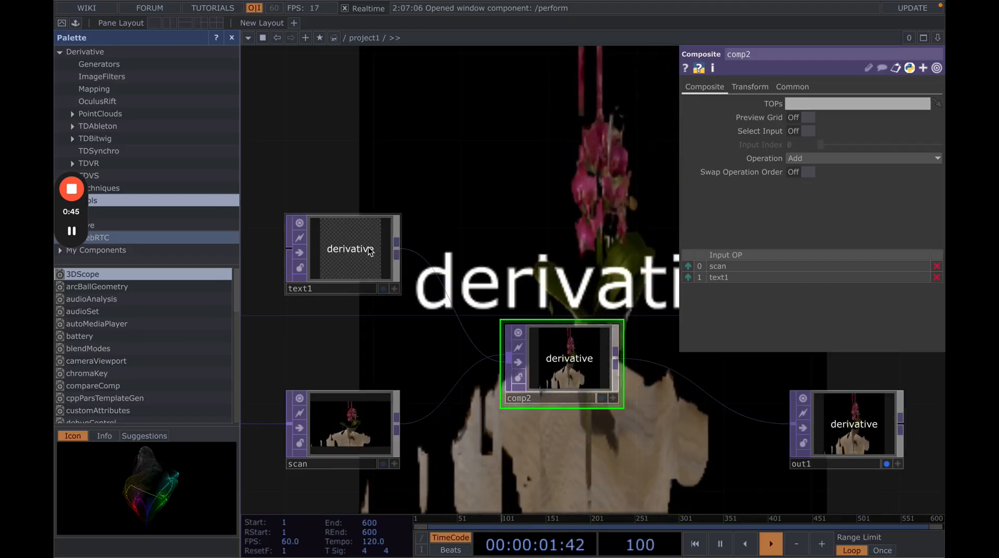
Set the text of the text1 operator to "Poster"
click(338, 260)
click(843, 171)
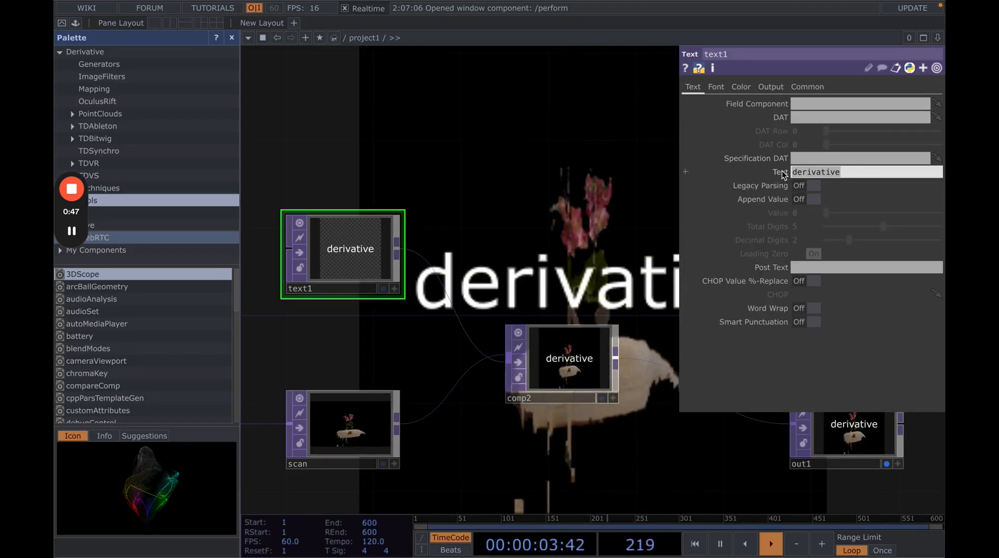
text(Poster)
key(Return)
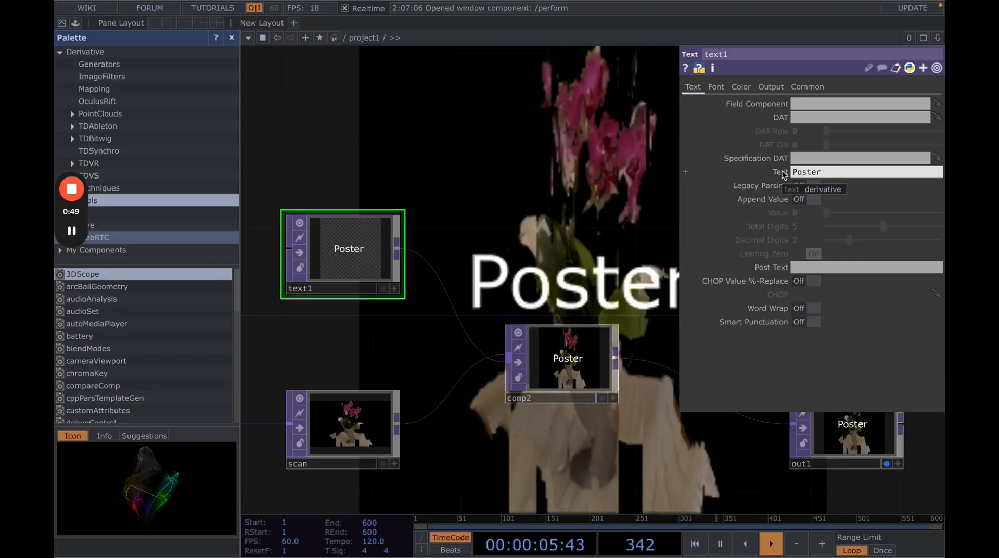
Change the font of text1 to Apple Chancery
click(719, 87)
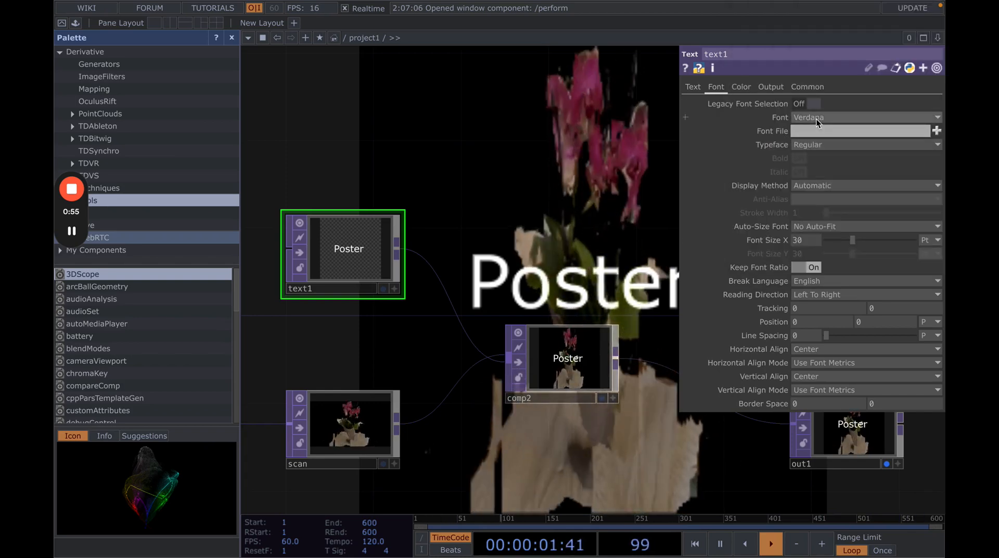
click(814, 118)
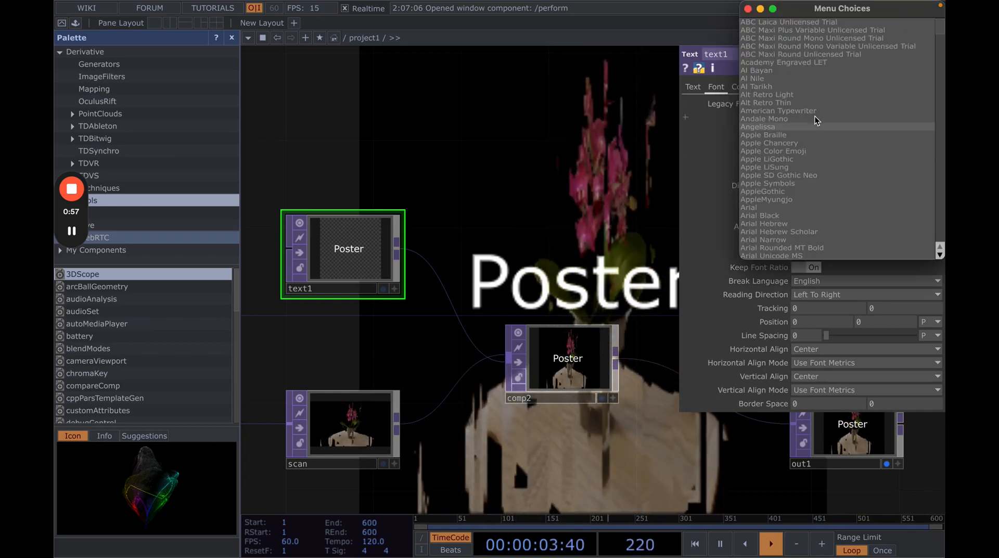
click(780, 143)
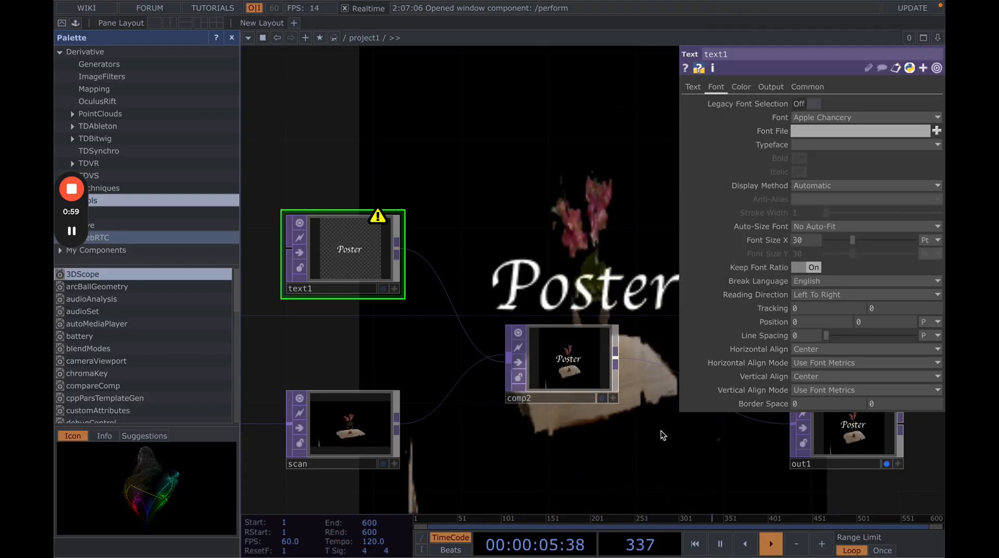
Move the comp2 operator slightly closer to out1
drag(618, 448, 551, 444)
scroll(549, 444, down, 5)
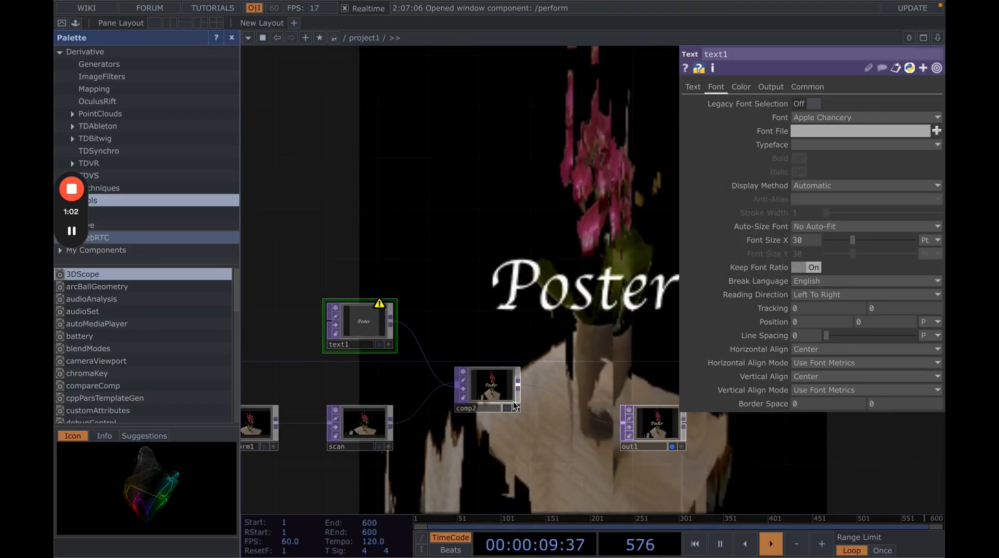
drag(508, 390, 534, 390)
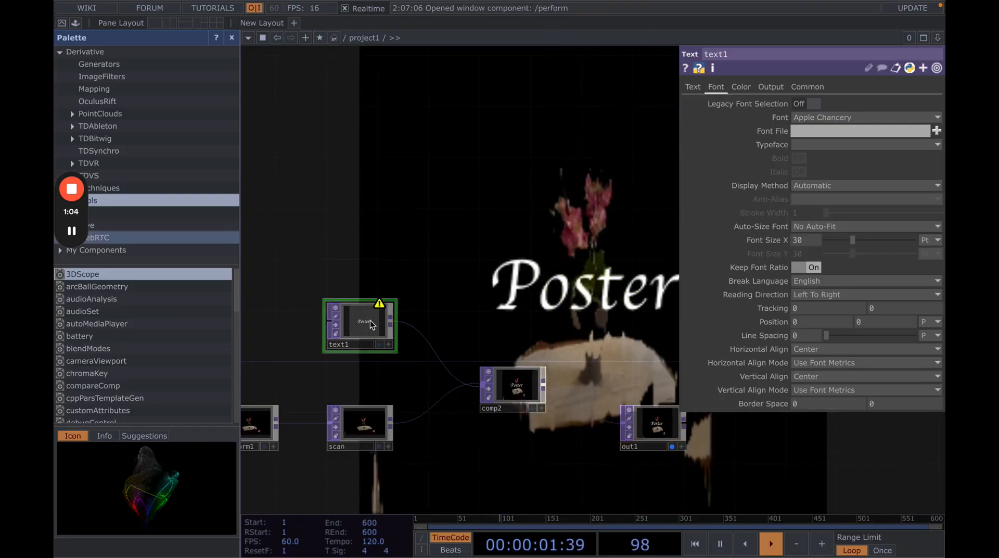
Replace the text1 operator with a Movie File In TOP wired into comp2's input
key(Delete)
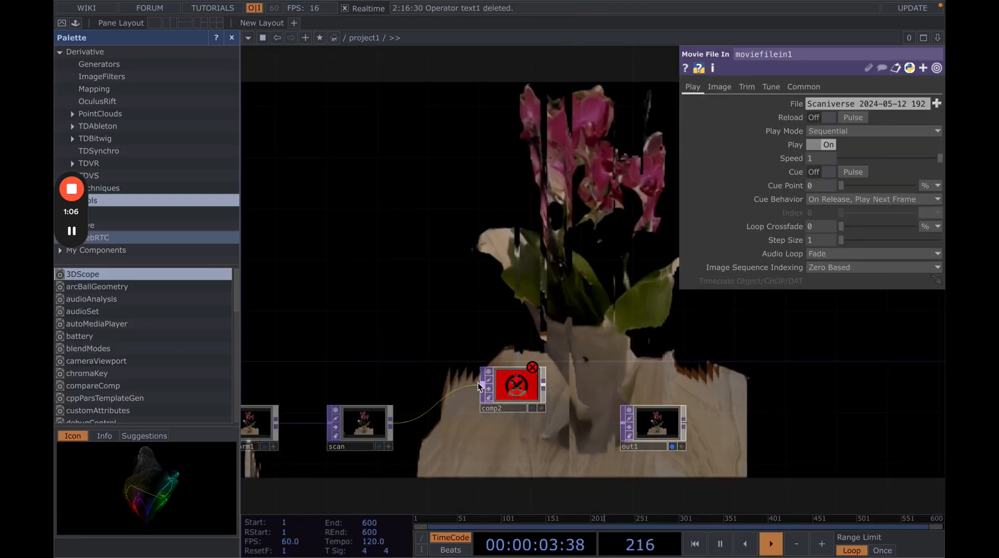
key(Tab)
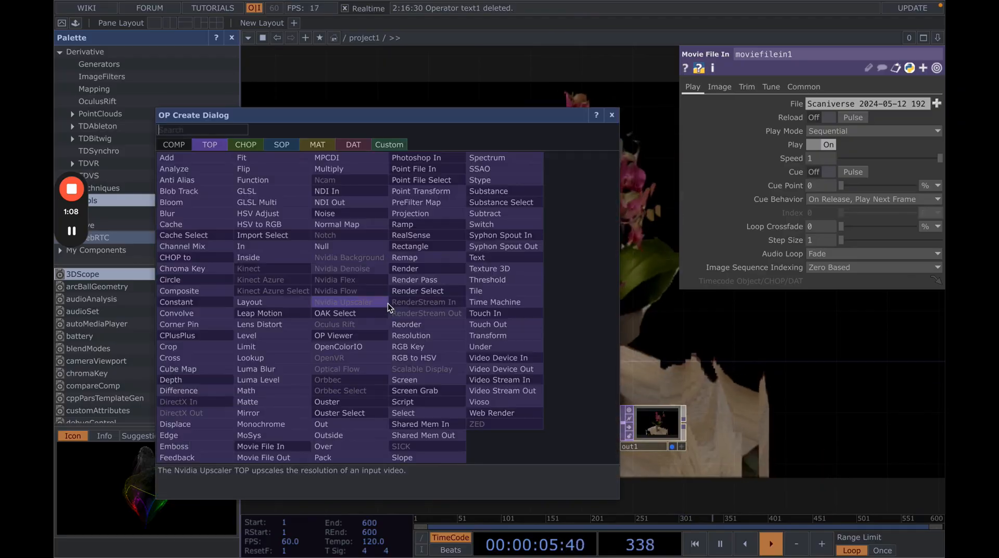
text(movi)
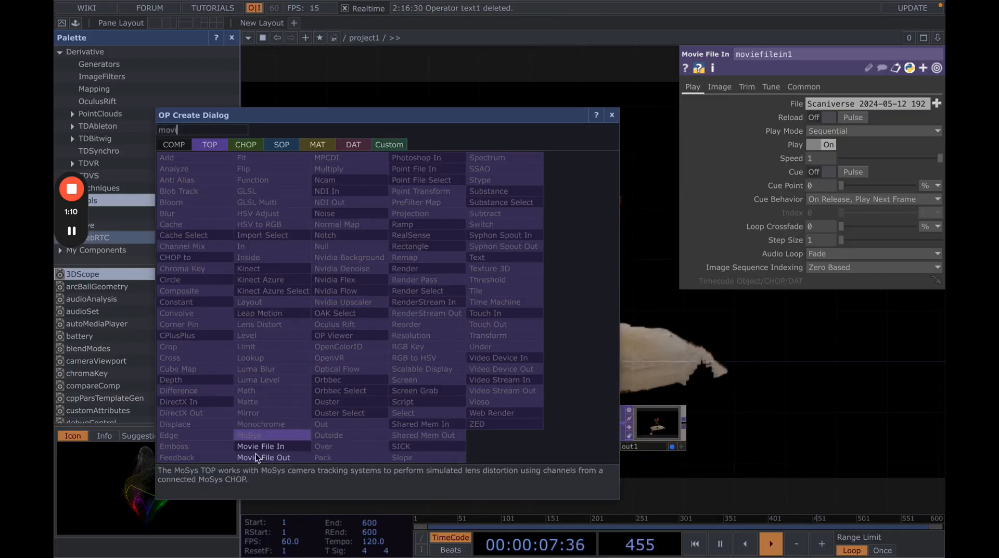
click(262, 448)
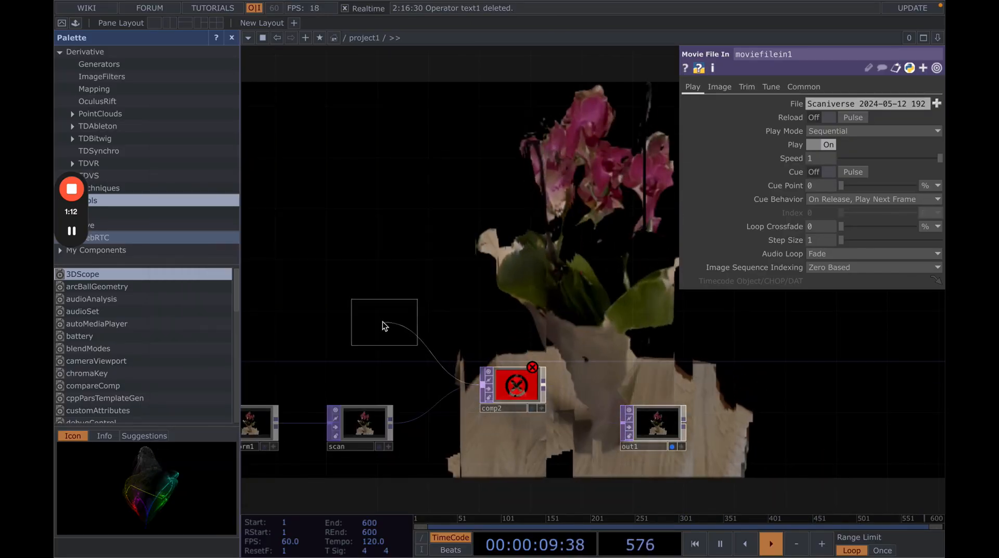
click(383, 323)
scroll(386, 342, up, 2)
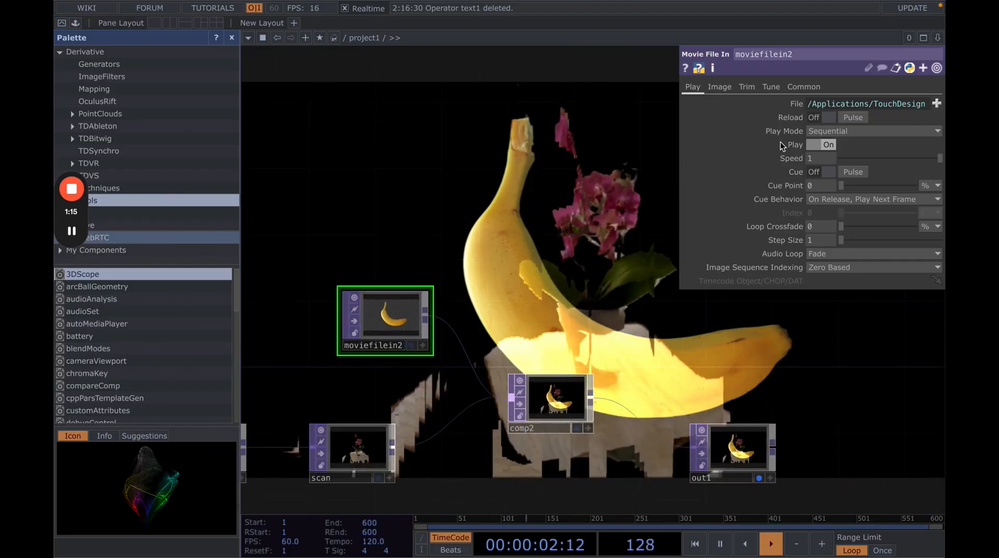
Load horsies.png from the Desktop folder into moviefilein2
click(937, 102)
scroll(392, 244, down, 8)
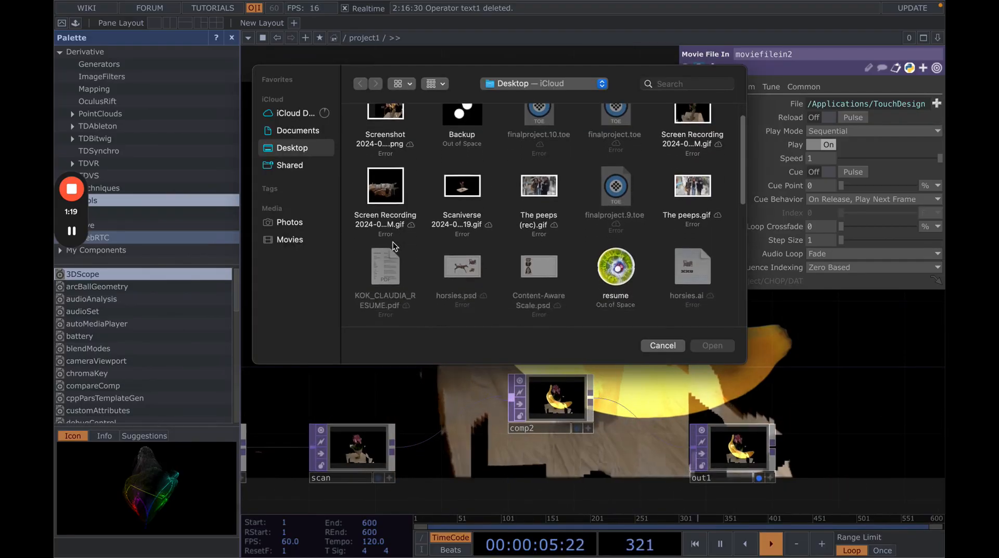
scroll(392, 242, down, 3)
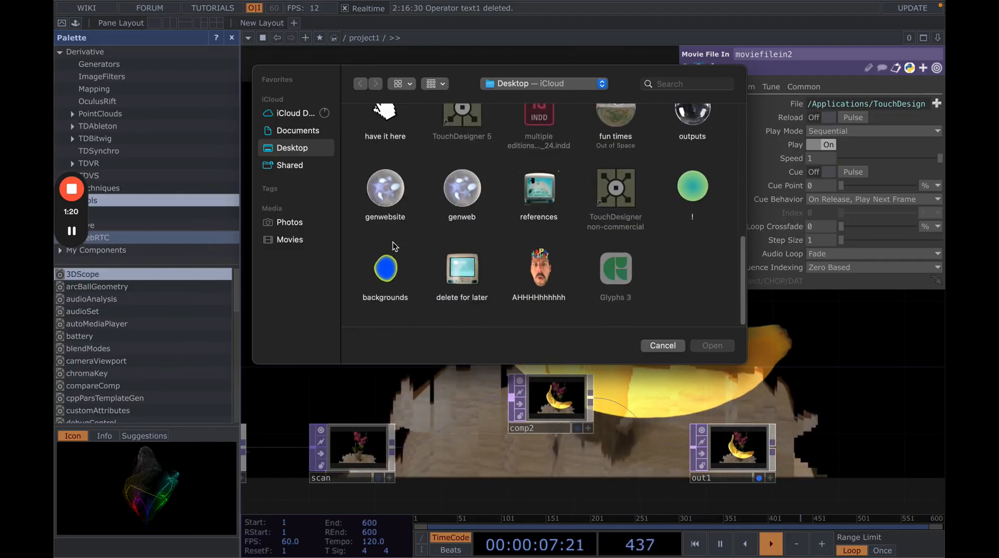
scroll(392, 242, up, 10)
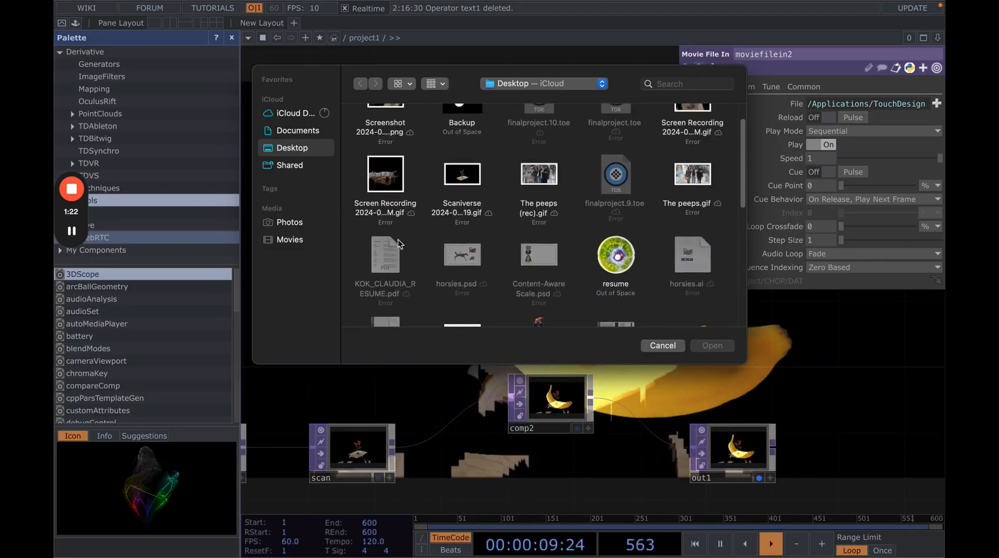
scroll(411, 238, down, 2)
click(456, 285)
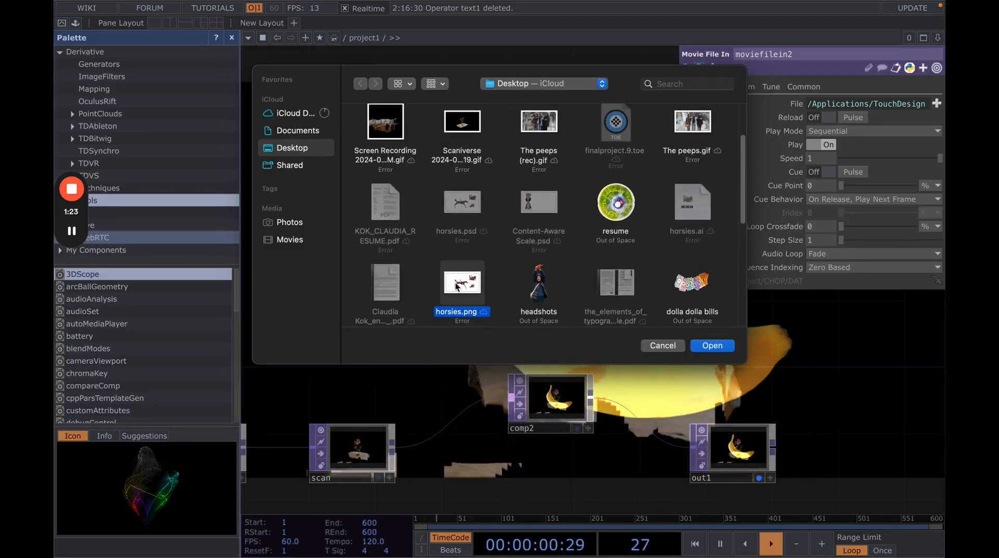
click(711, 345)
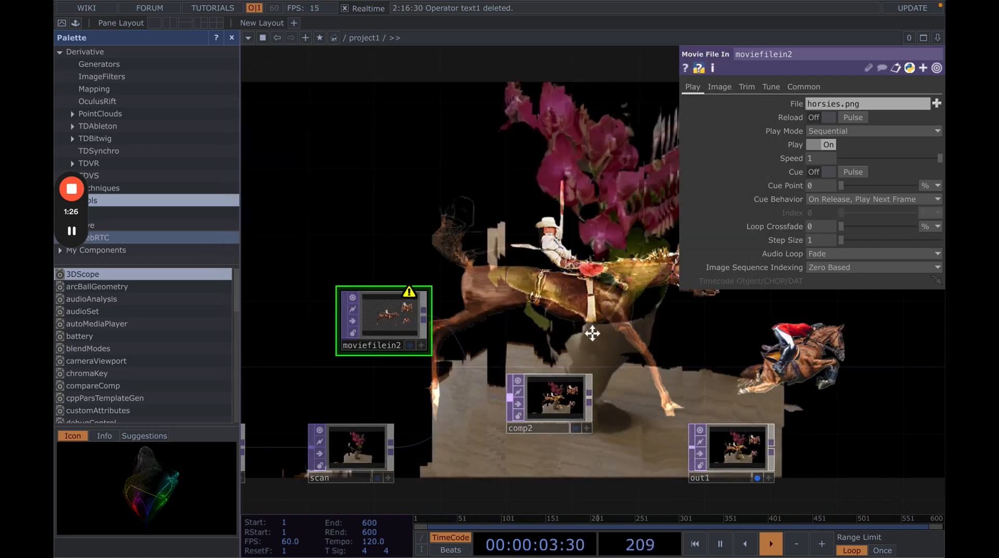
Examine the moviefilein2 image and how it overlays the scan in the composited output
drag(592, 333, 582, 335)
scroll(582, 335, down, 5)
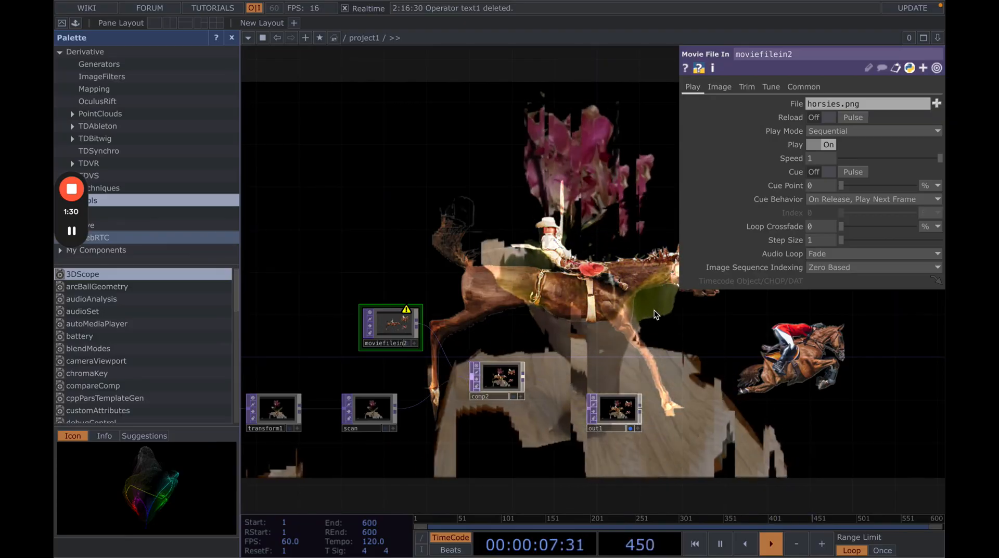
drag(654, 310, 702, 321)
scroll(466, 333, up, 5)
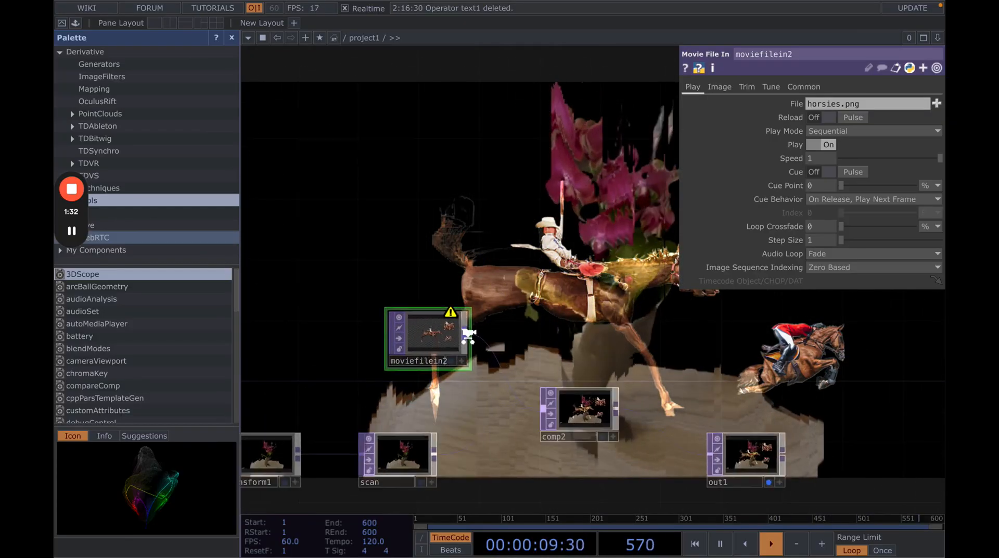
scroll(468, 335, up, 4)
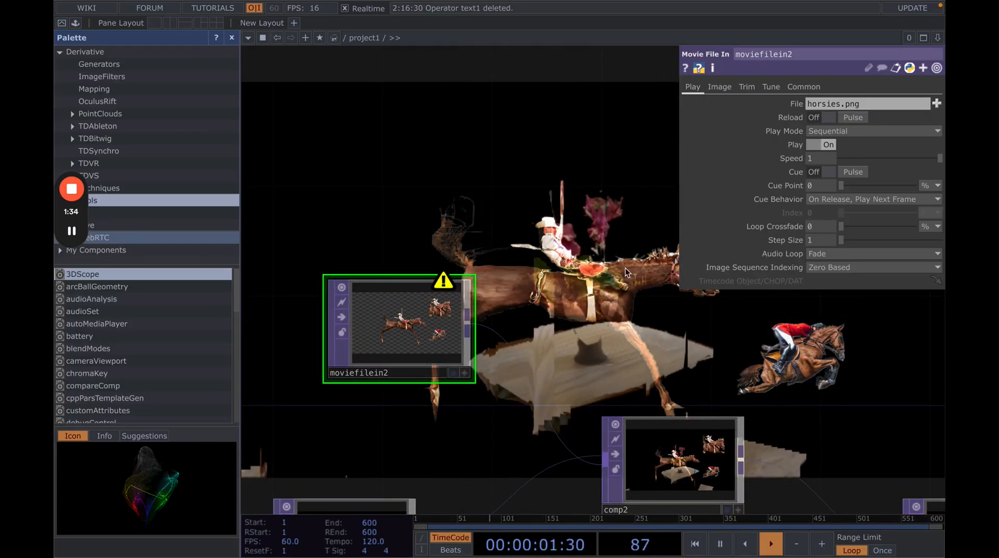
scroll(639, 302, down, 5)
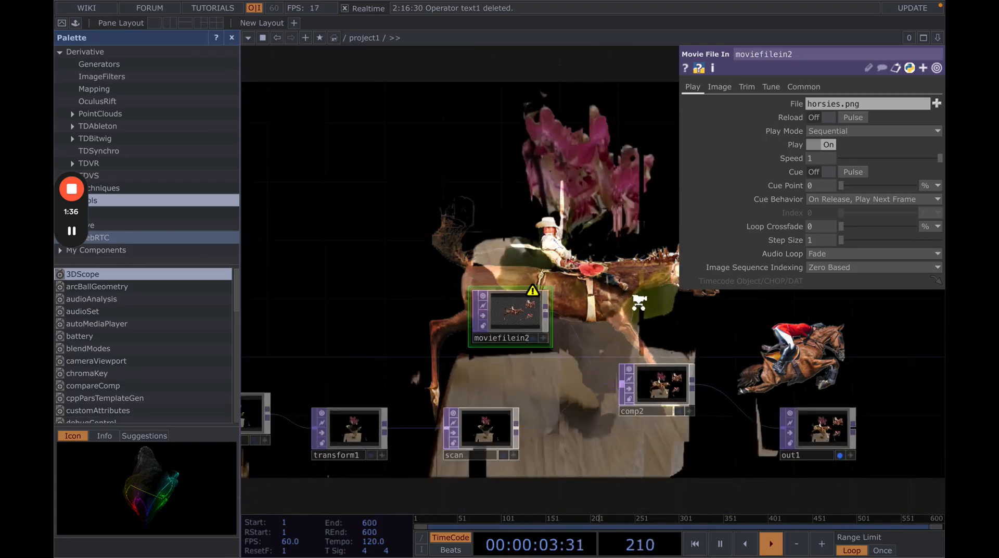
scroll(639, 302, down, 2)
drag(562, 306, 468, 314)
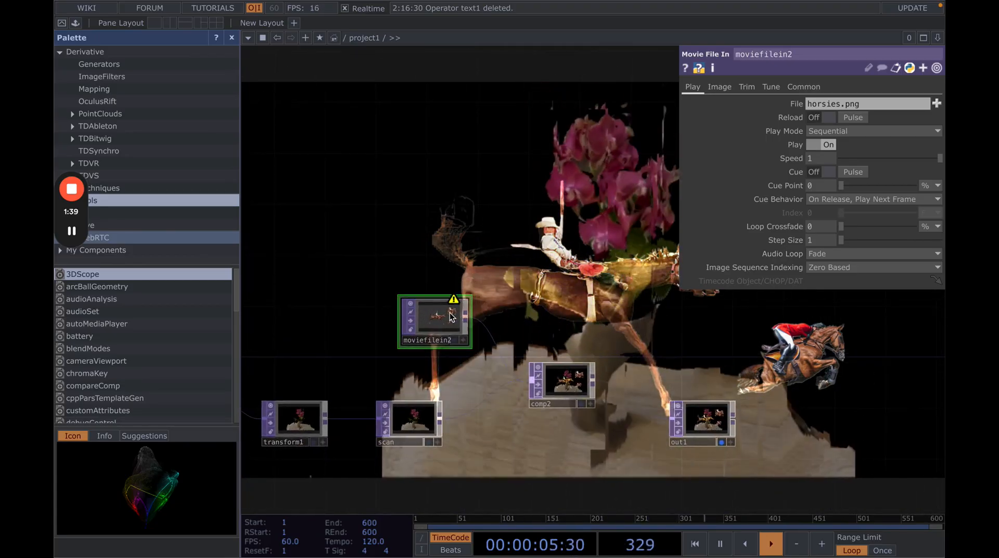
Replace moviefilein2 with a new Movie File In TOP wired into comp2 as its second input alongside scan
key(Delete)
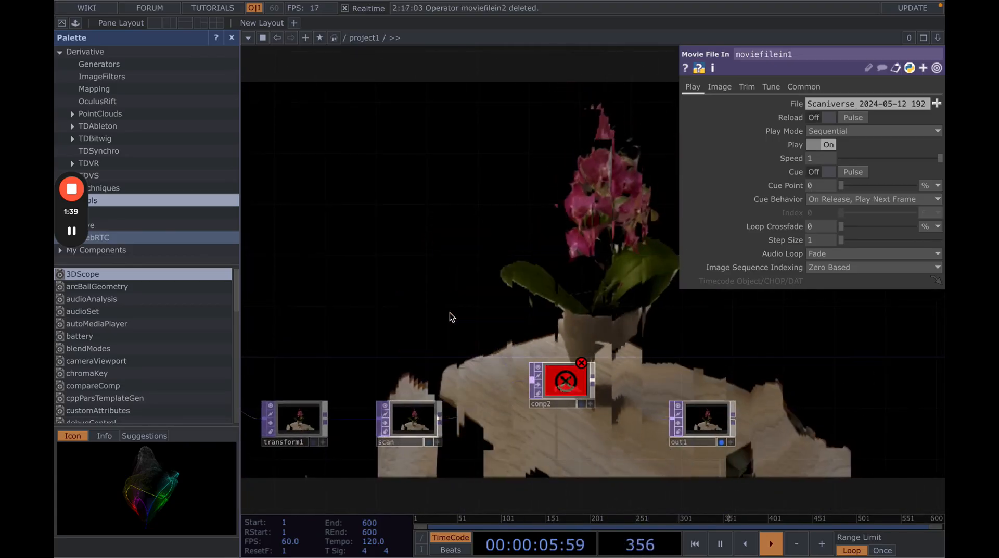
click(535, 385)
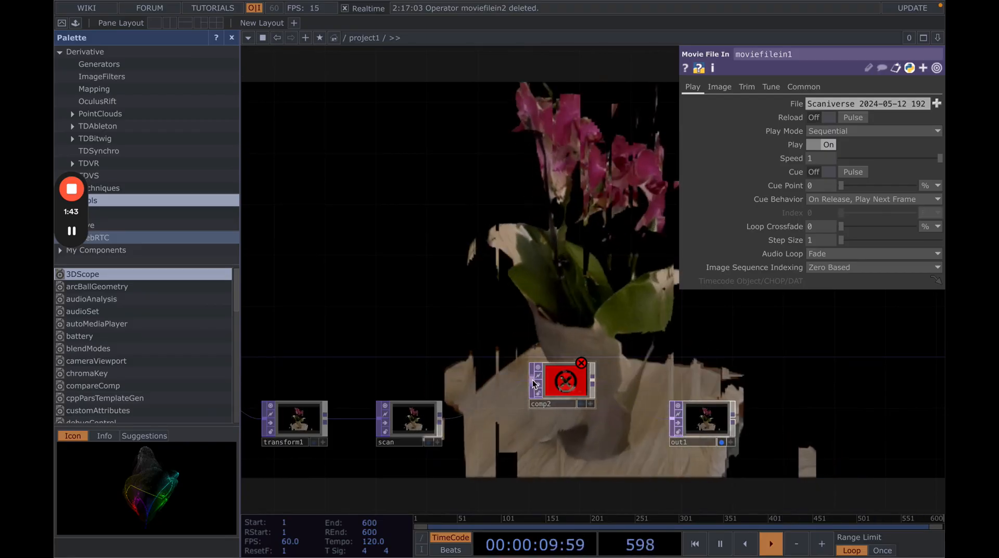
click(446, 301)
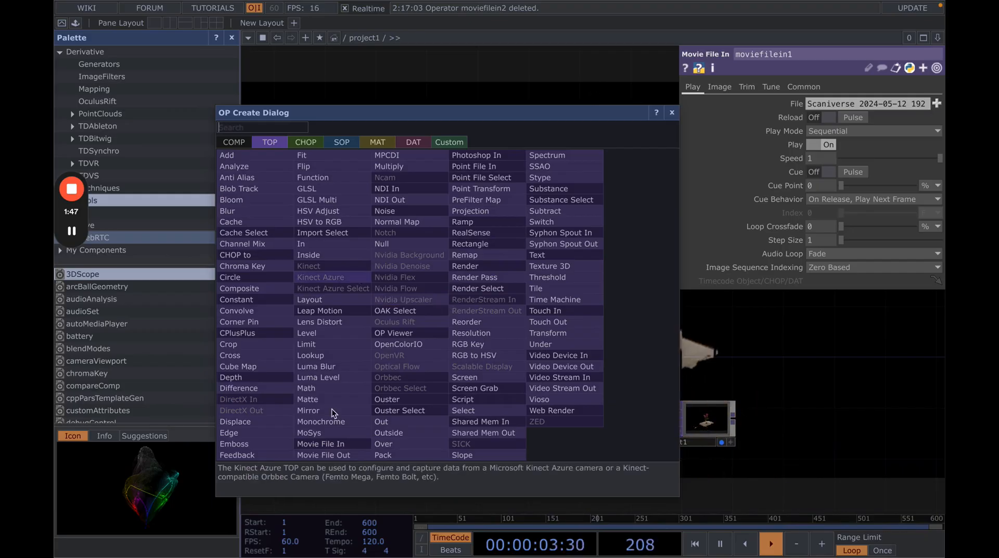
click(341, 446)
click(425, 304)
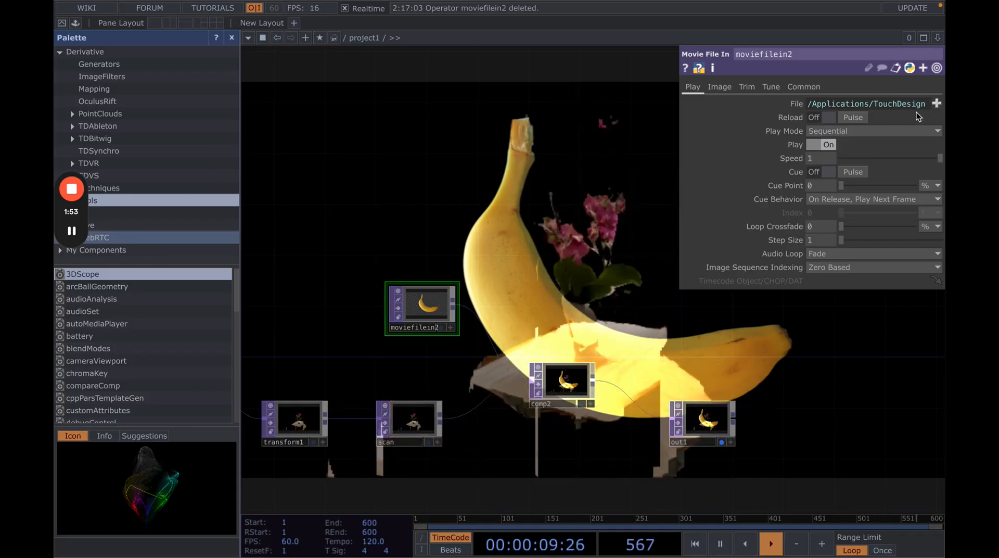
Load the second Screen Recording 2024 GIF from the Desktop folder into moviefilein2
click(936, 103)
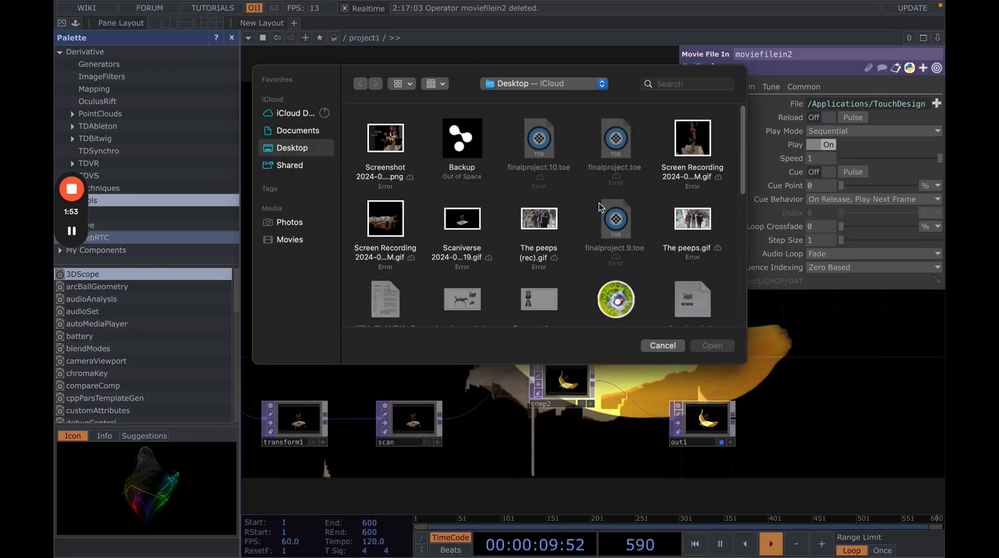
click(394, 227)
click(711, 345)
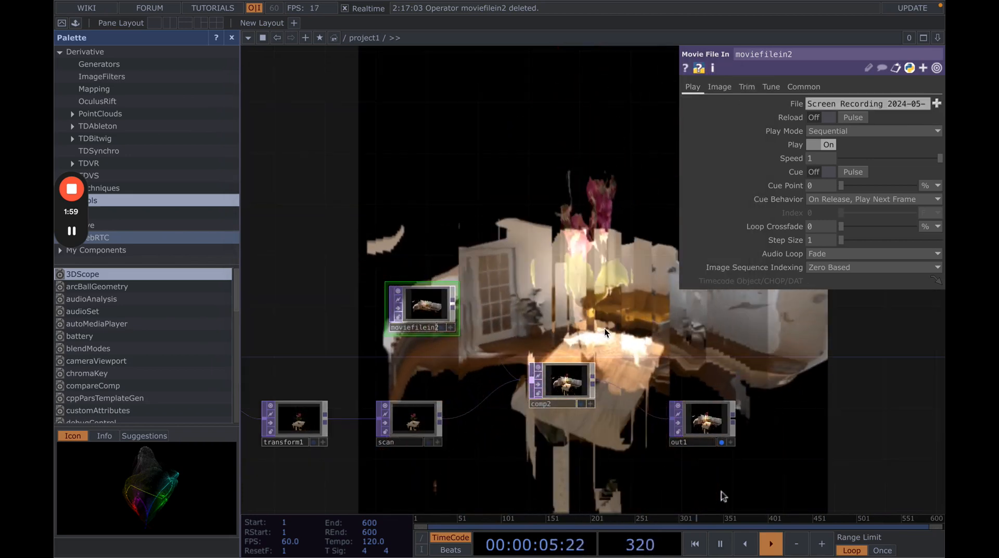
Try the Burn Color, Outside Luminance and Outside operations on the comp2 composite
scroll(538, 323, down, 5)
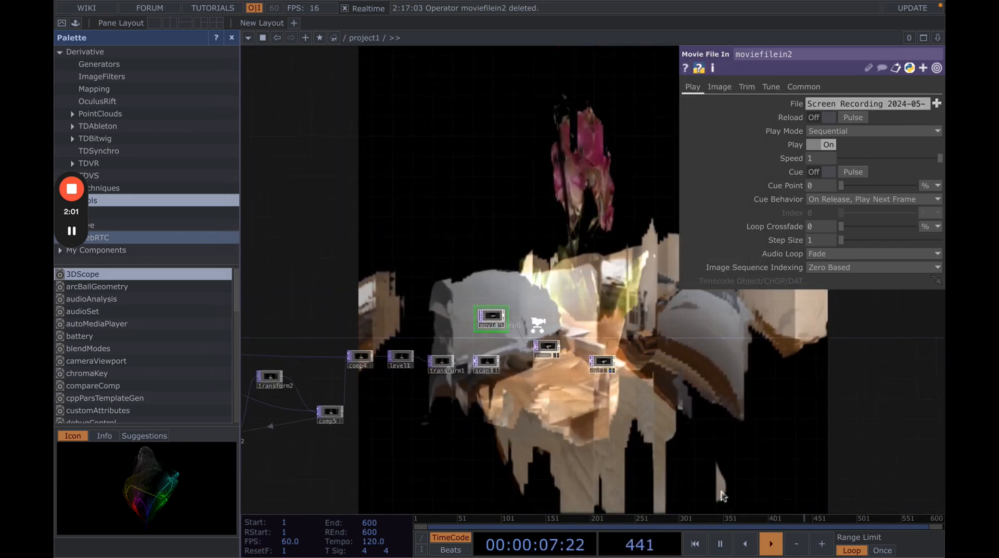
scroll(538, 325, up, 4)
scroll(538, 324, up, 3)
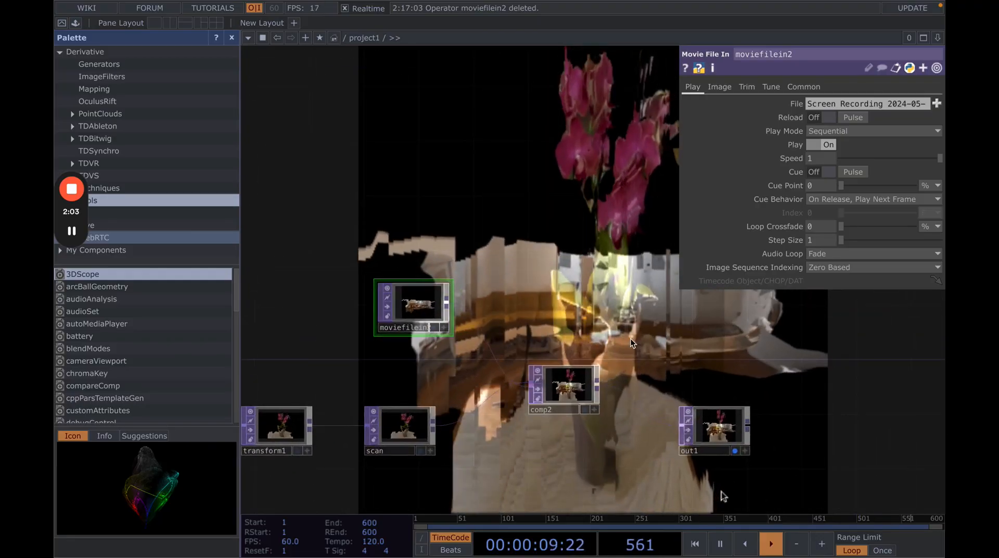
scroll(535, 332, down, 3)
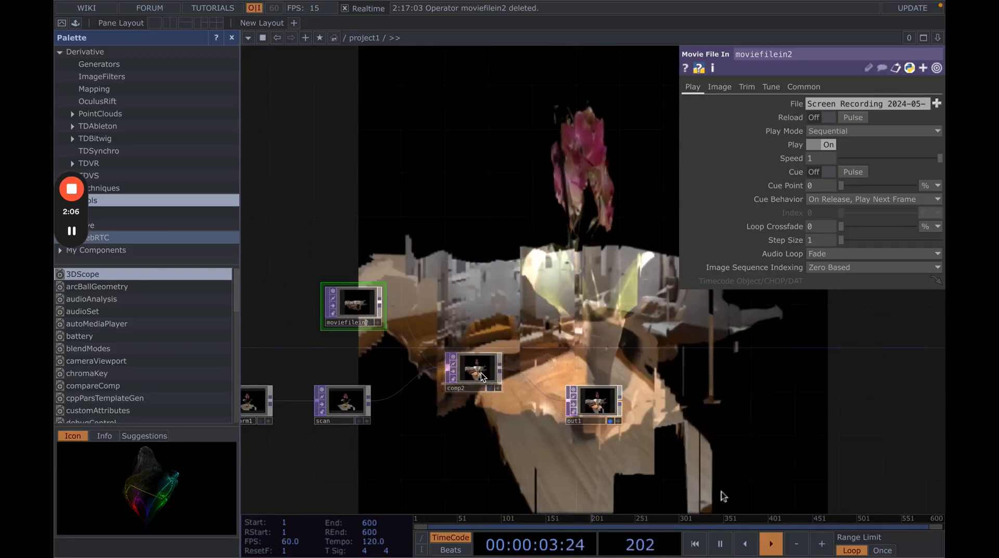
click(494, 365)
click(874, 158)
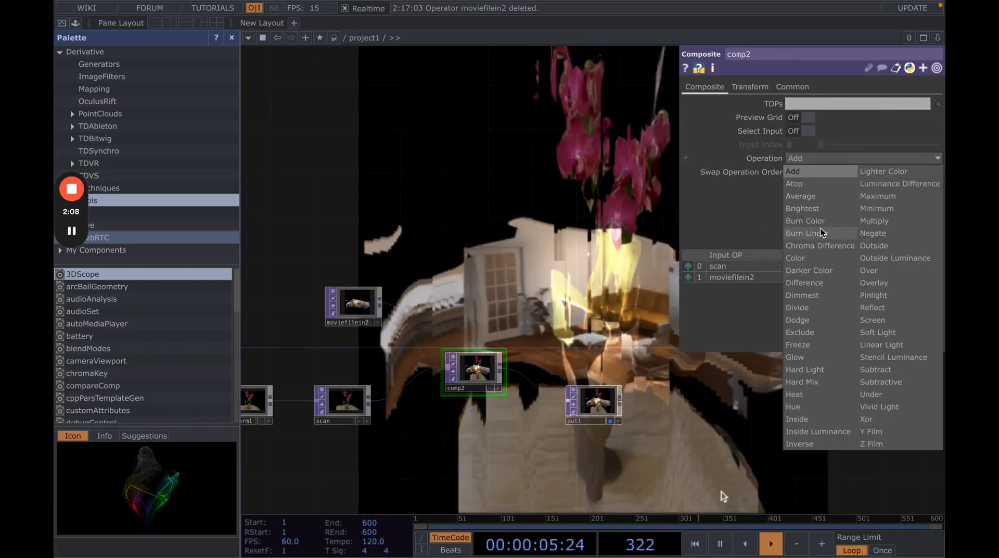
click(816, 223)
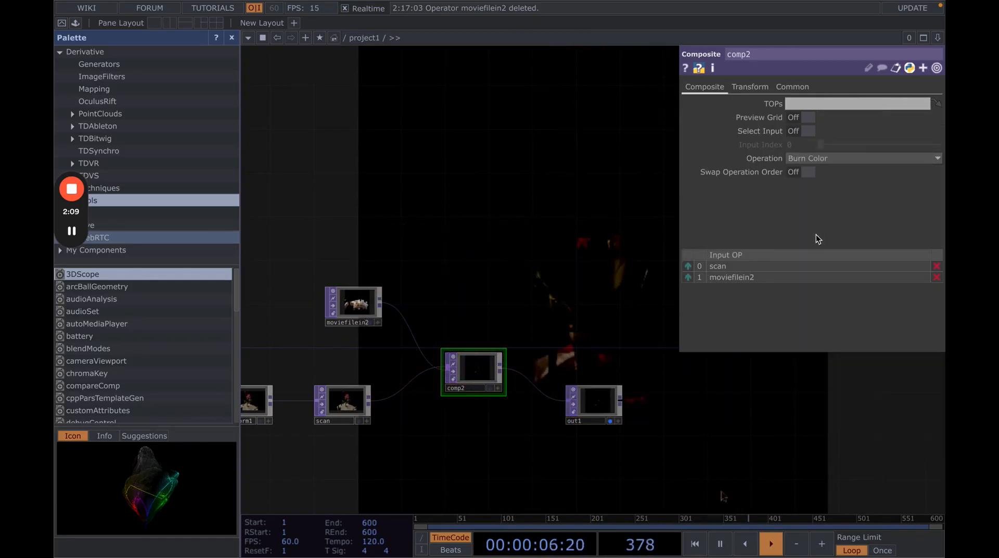
click(826, 158)
click(900, 259)
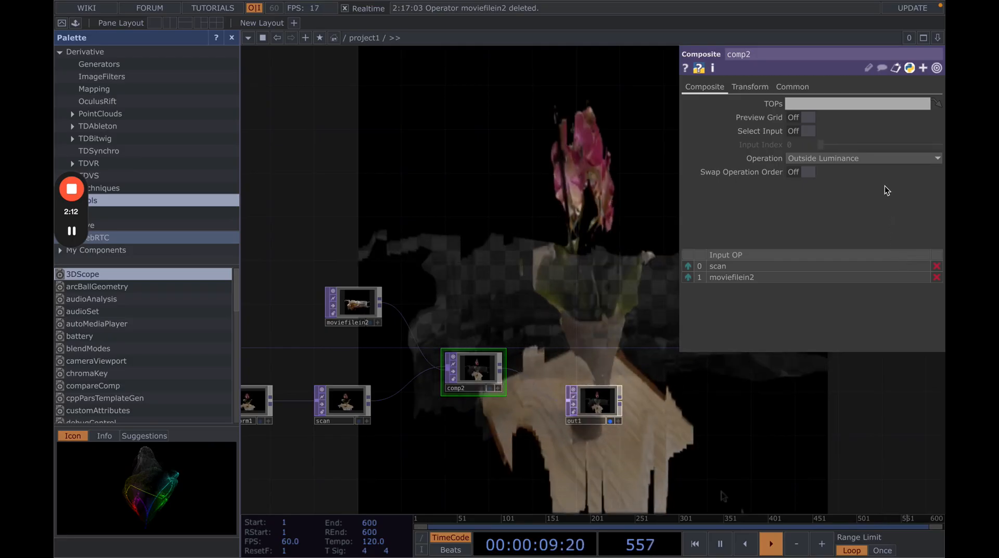
click(866, 157)
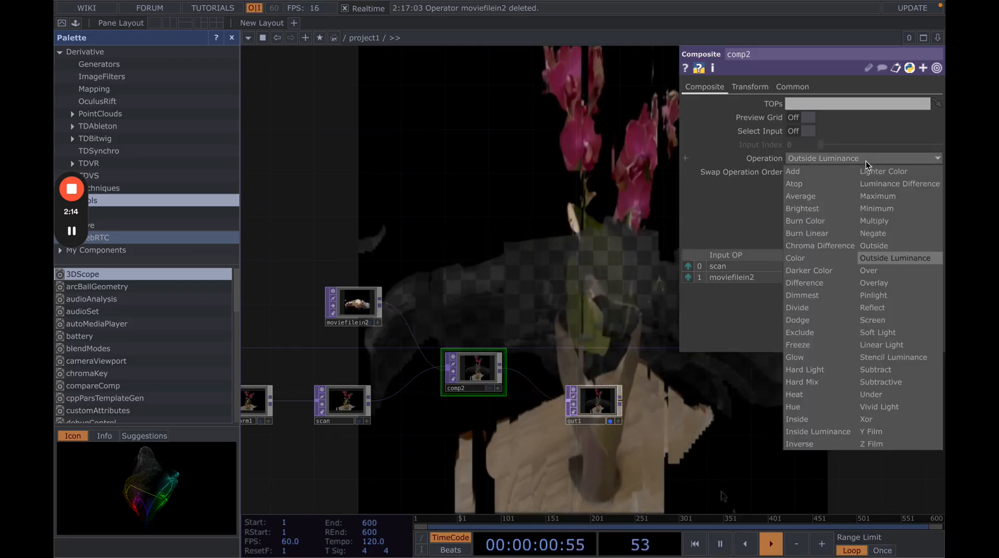
click(876, 247)
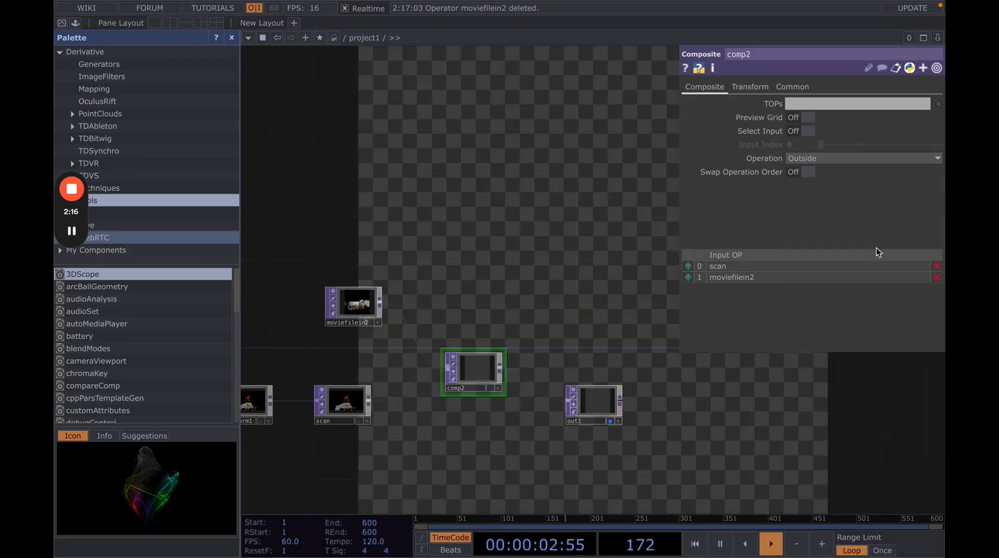
Set comp2's operation to Multiply, and briefly turn on the preview grid to compare all blend operations
click(858, 159)
click(887, 220)
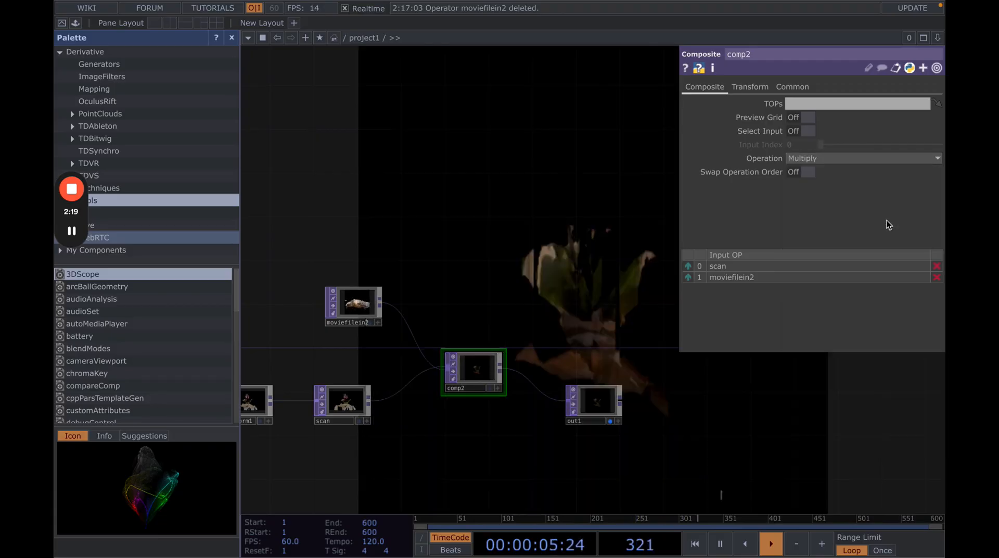
click(808, 117)
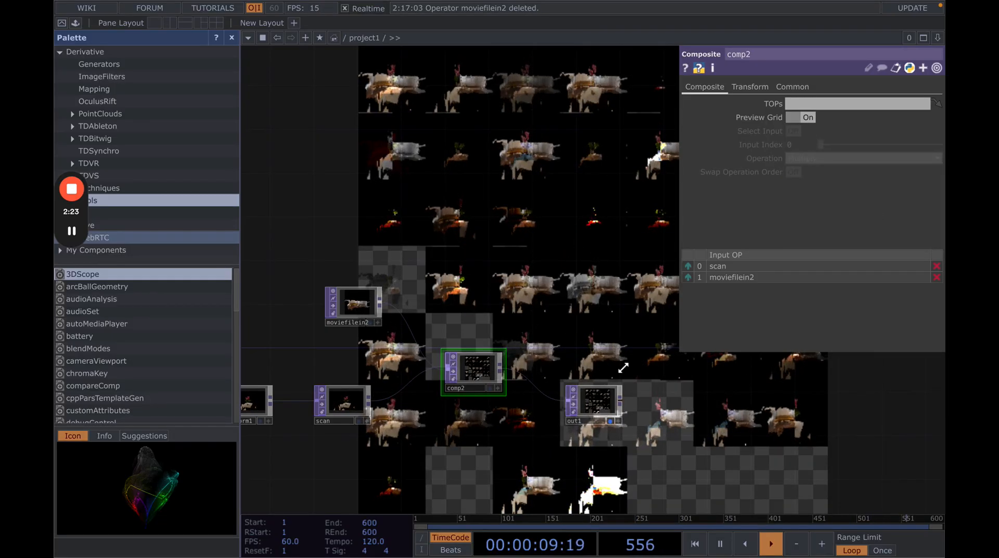
click(804, 117)
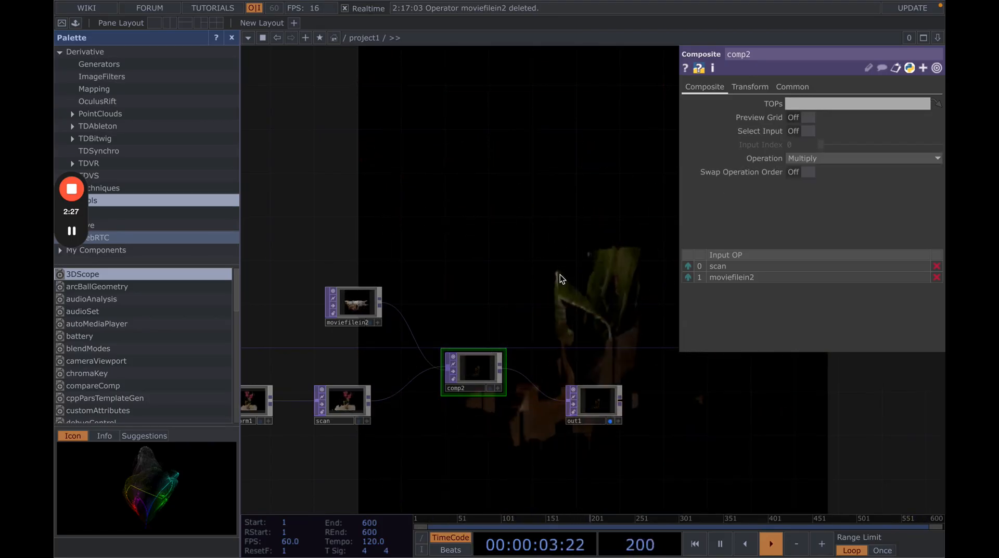
drag(524, 306, 413, 265)
mouse_move(71, 230)
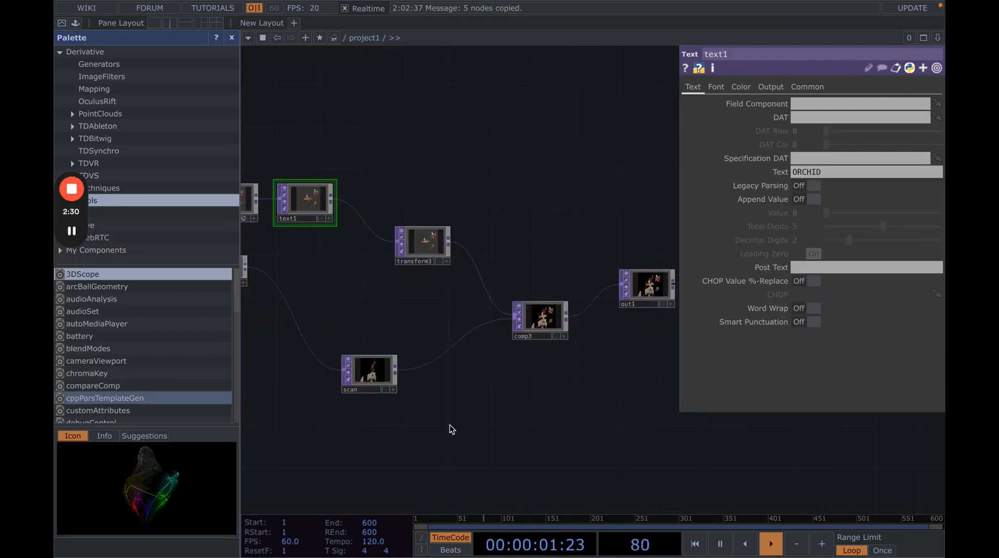
scroll(450, 427, down, 2)
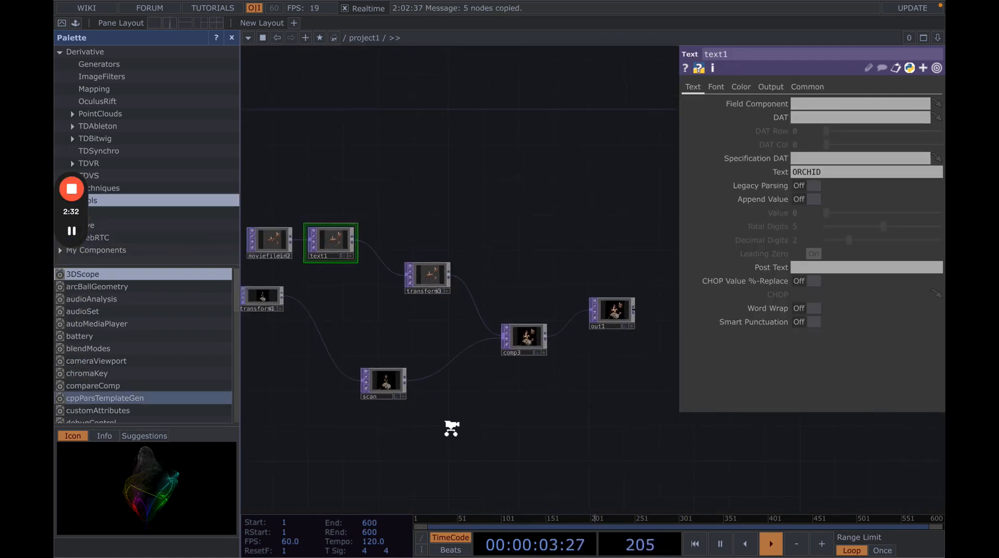
scroll(452, 427, down, 2)
drag(451, 427, 510, 398)
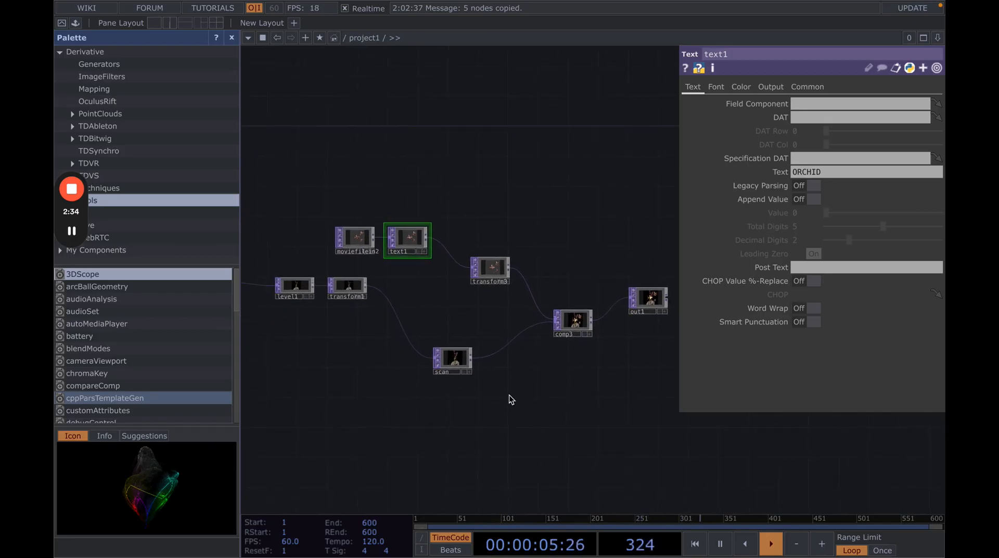